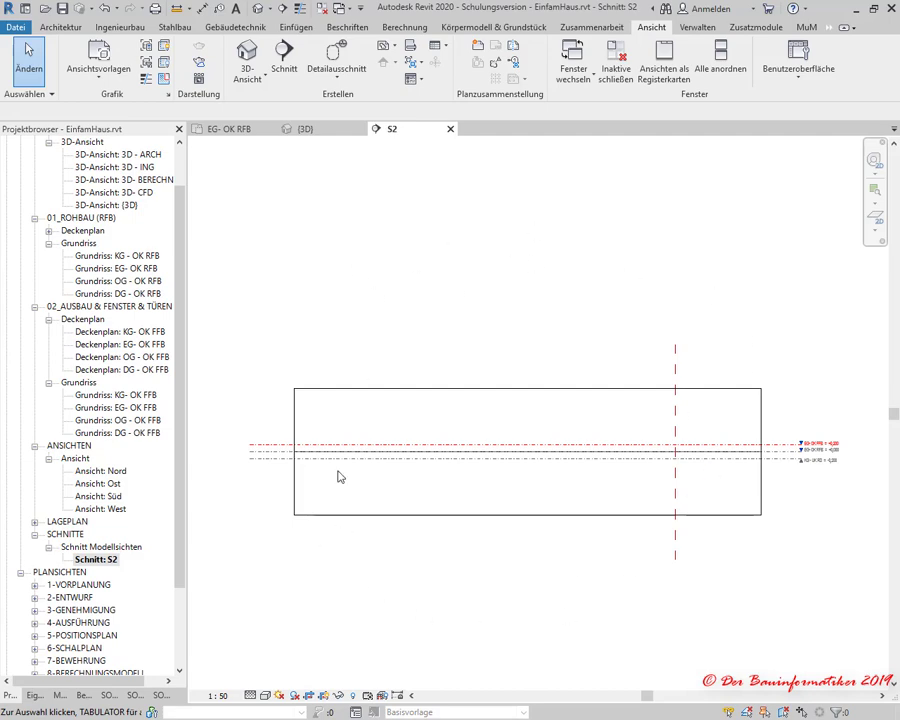
Step: Switch the left panel from the Projektbrowser to the properties of section view S2
left_click(35, 694)
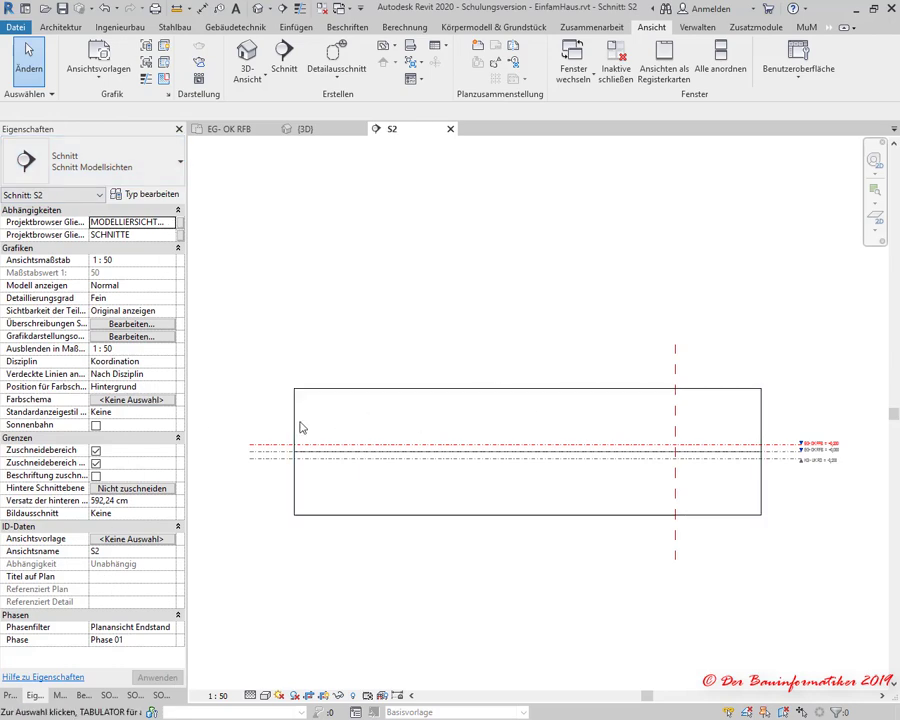
Step: Turn off Zuschneidebereich for S2, check its cut line in EG- OK RFB, and return
left_click(96, 451)
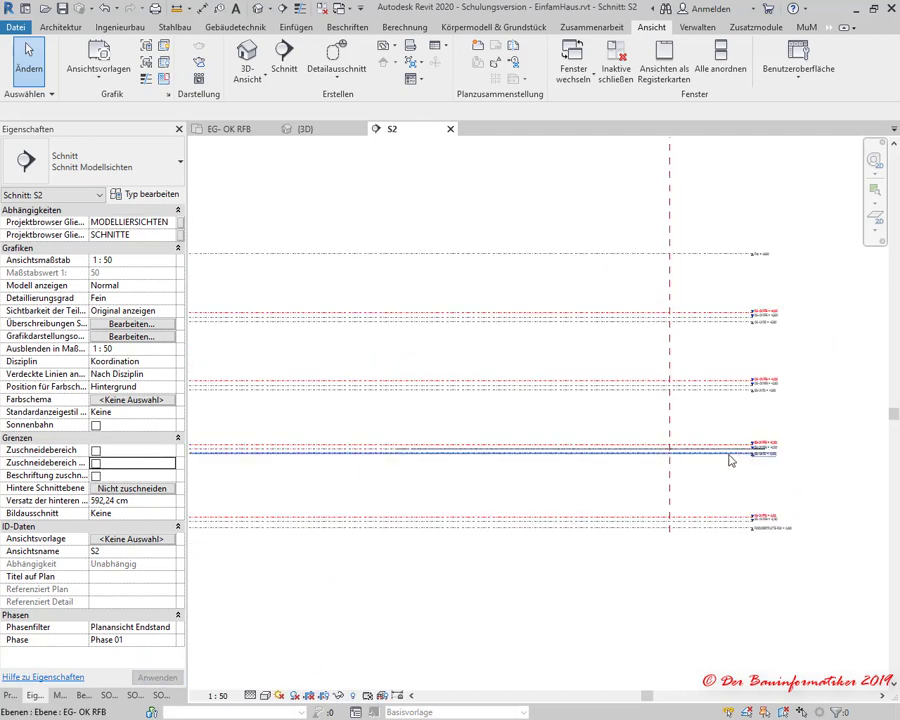
scroll(682, 447, "up", 2)
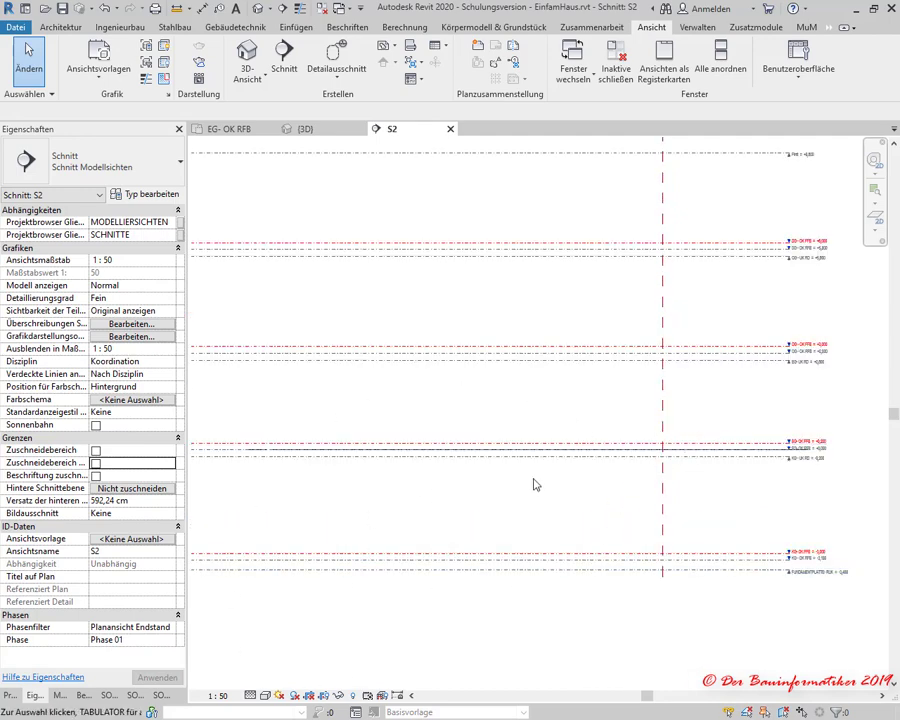
left_click(228, 129)
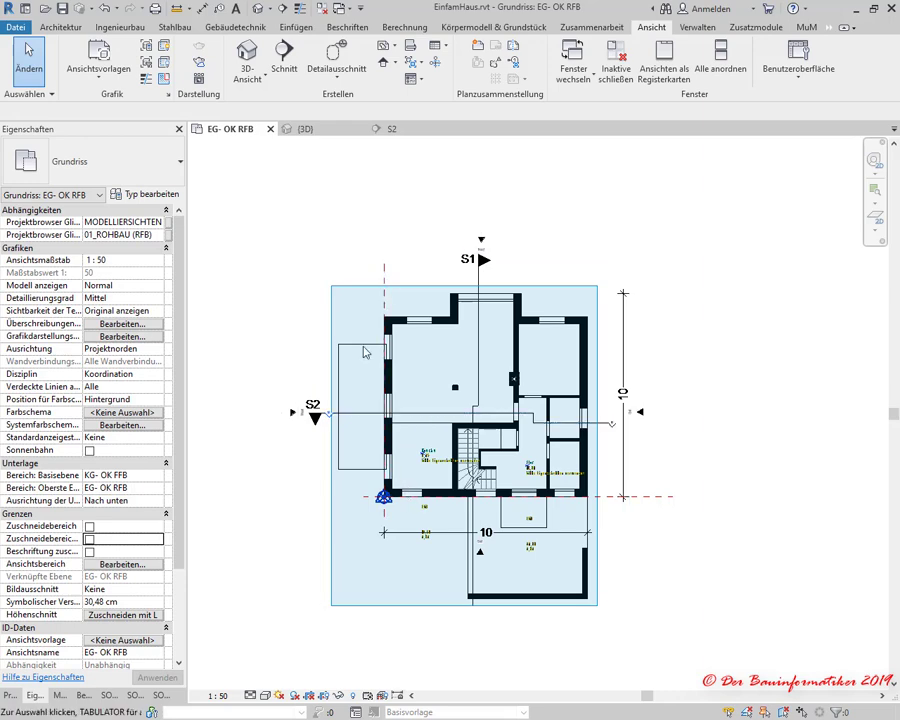
left_click(410, 131)
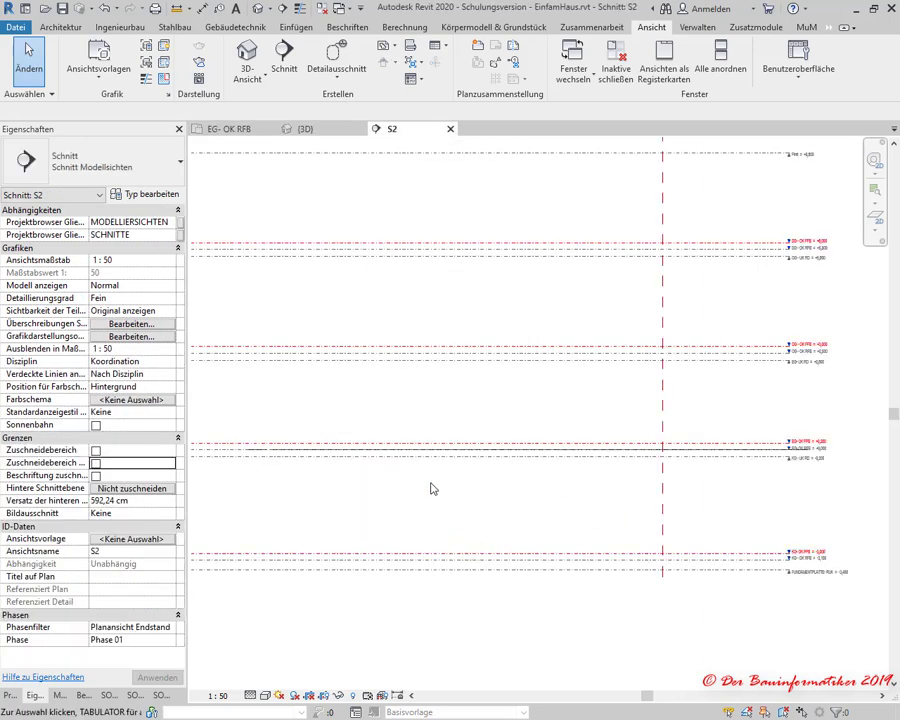
Step: Enable Grundstück > Projekt-Basispunkt in S2's Sichtbarkeit/Grafiken overrides
left_click(119, 325)
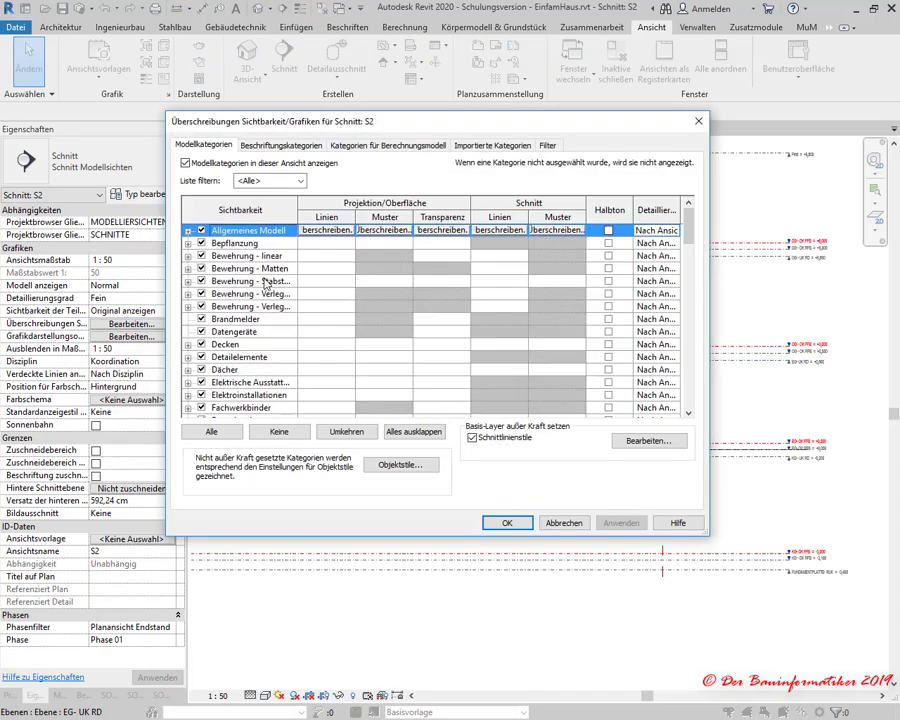
scroll(265, 282, "down", 1)
scroll(265, 283, "down", 1)
scroll(265, 283, "down", 1)
scroll(260, 290, "down", 1)
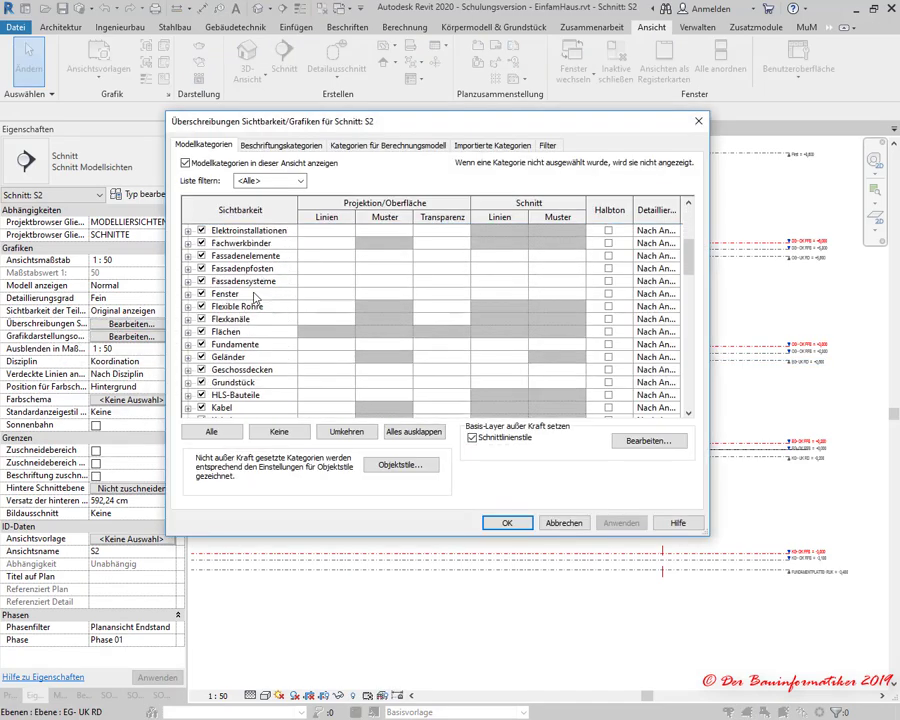
left_click(187, 382)
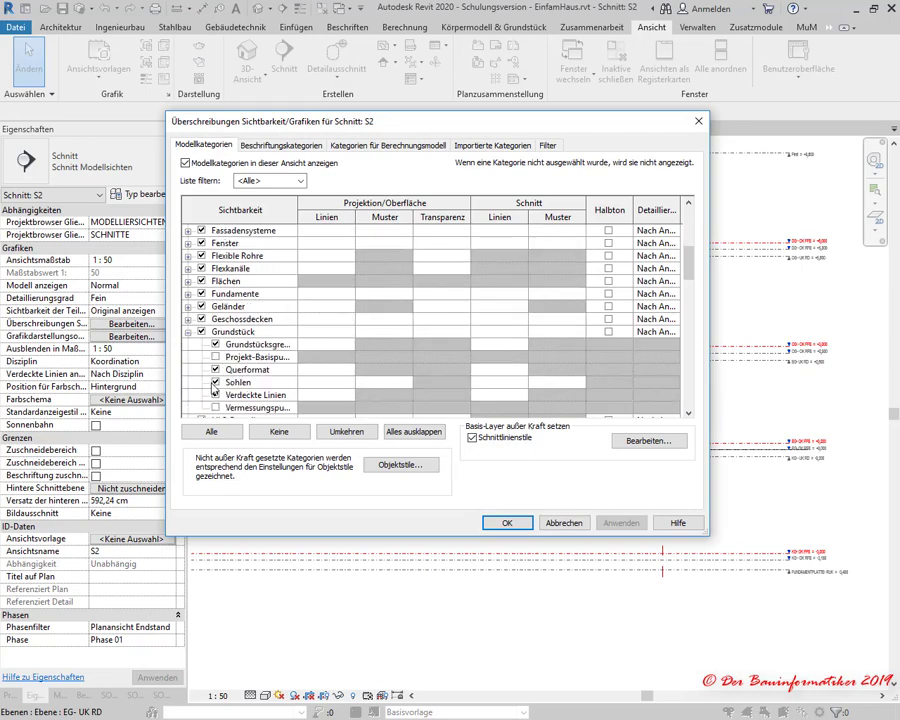
left_click(215, 357)
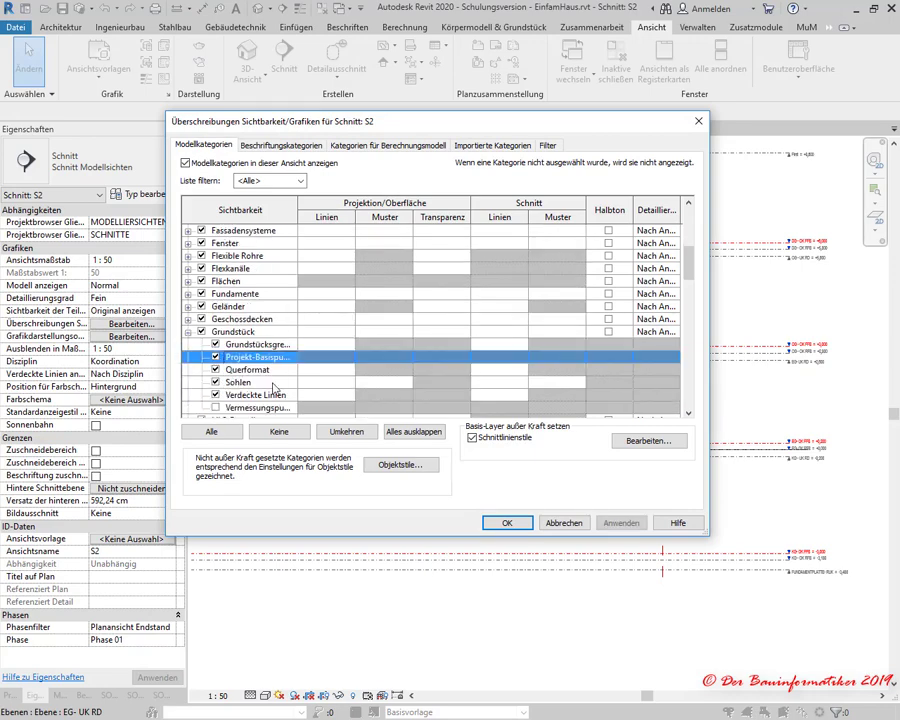
left_click(503, 524)
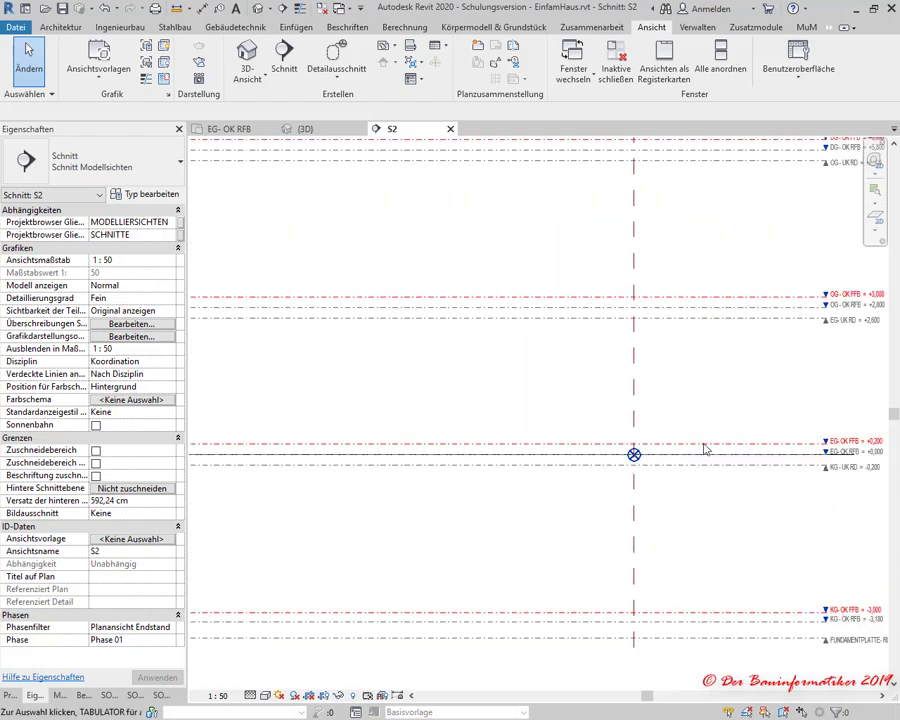
Step: Inspect the section's level lines and project base point, then go to the Einfügen ribbon
scroll(672, 464, "up", 2)
scroll(672, 464, "up", 2)
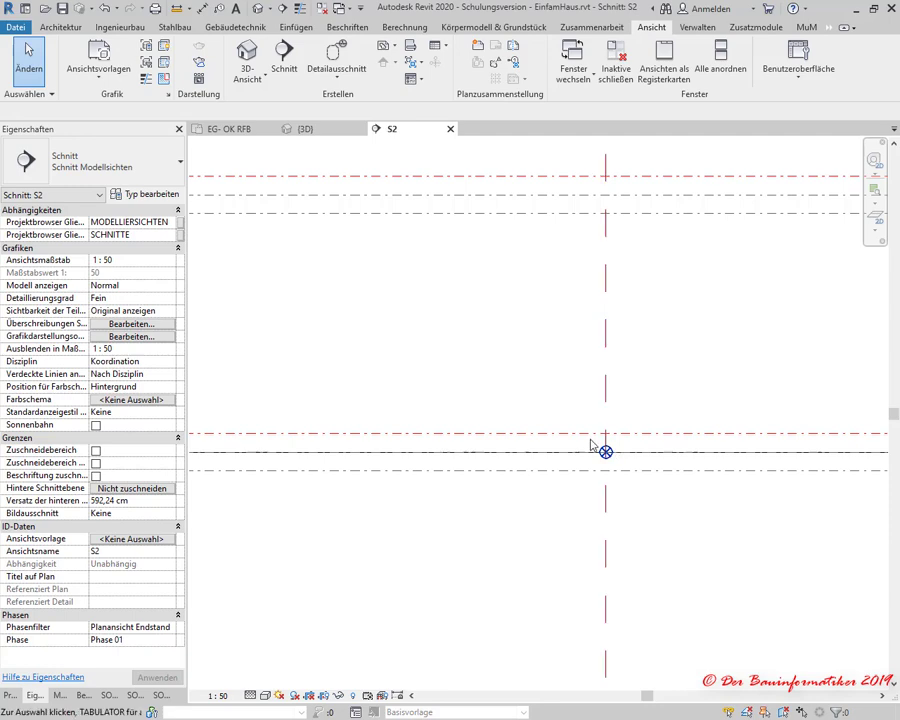
scroll(600, 448, "down", 2)
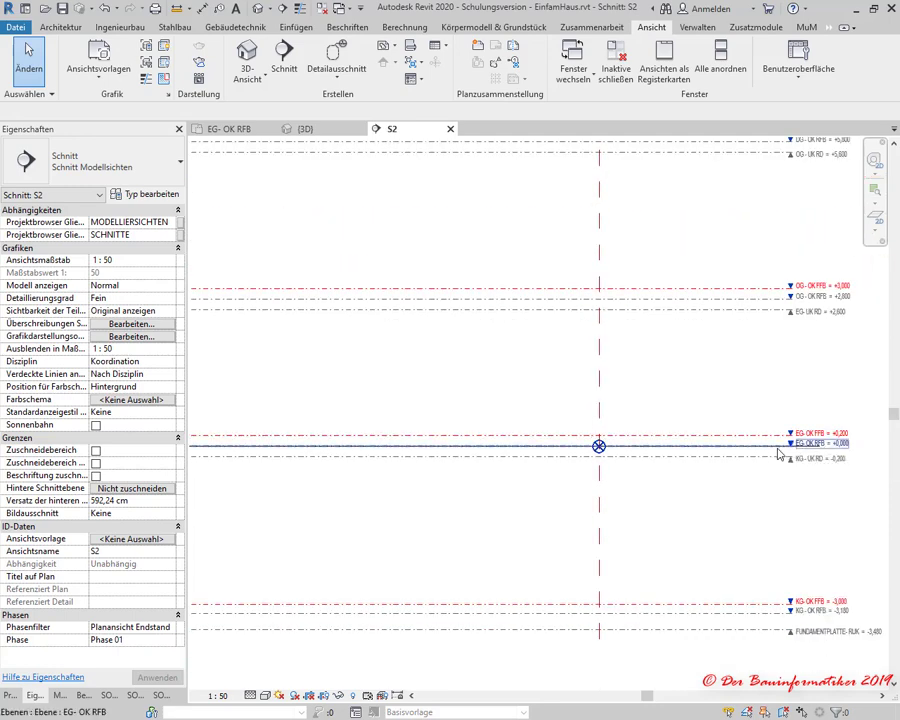
scroll(800, 451, "up", 2)
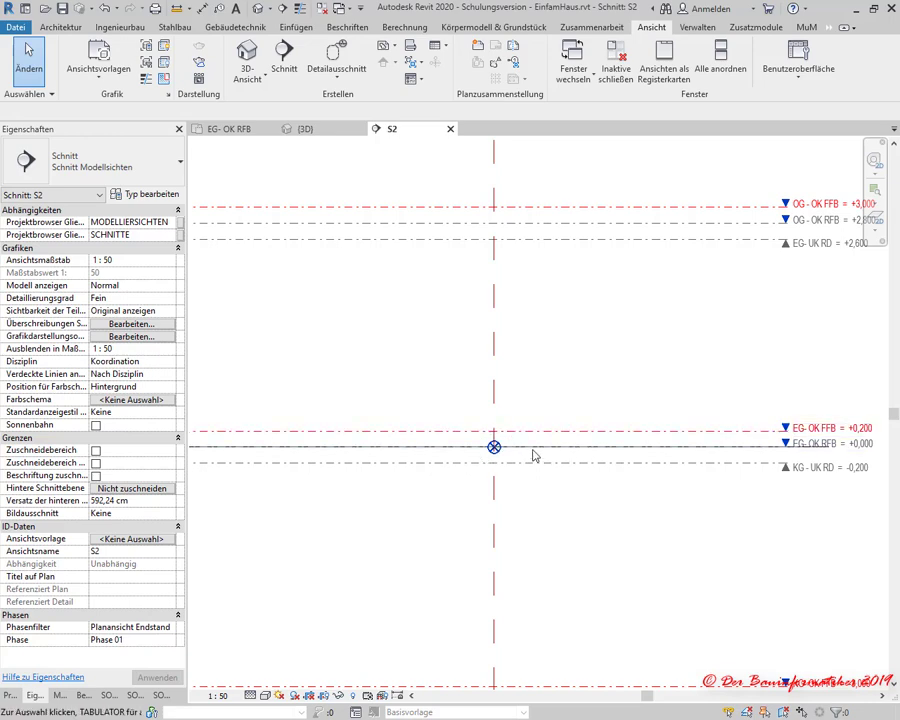
scroll(530, 456, "down", 3)
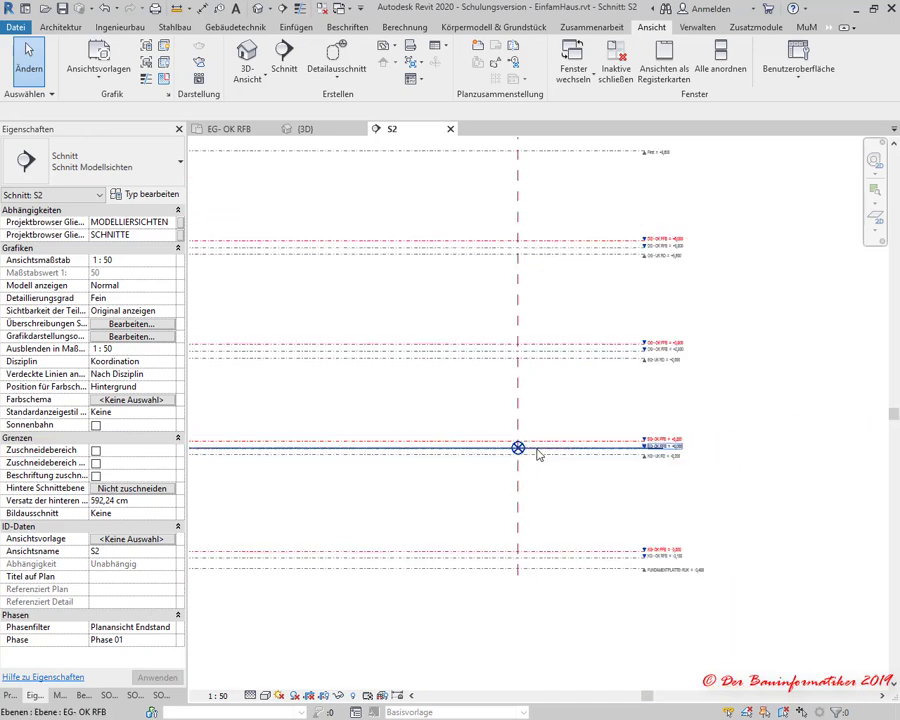
middle_click_drag(459, 486, 705, 492)
mouse_move(598, 484)
middle_mouse_down()
mouse_move(649, 484)
mouse_move(478, 494)
mouse_move(458, 514)
mouse_move(488, 520)
middle_mouse_up()
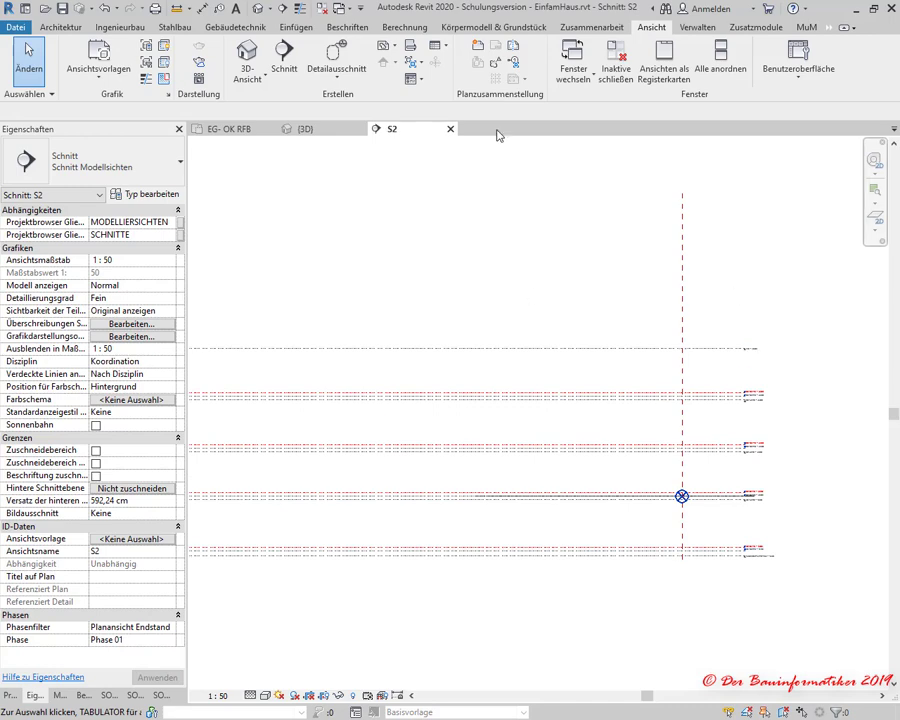
left_click(303, 29)
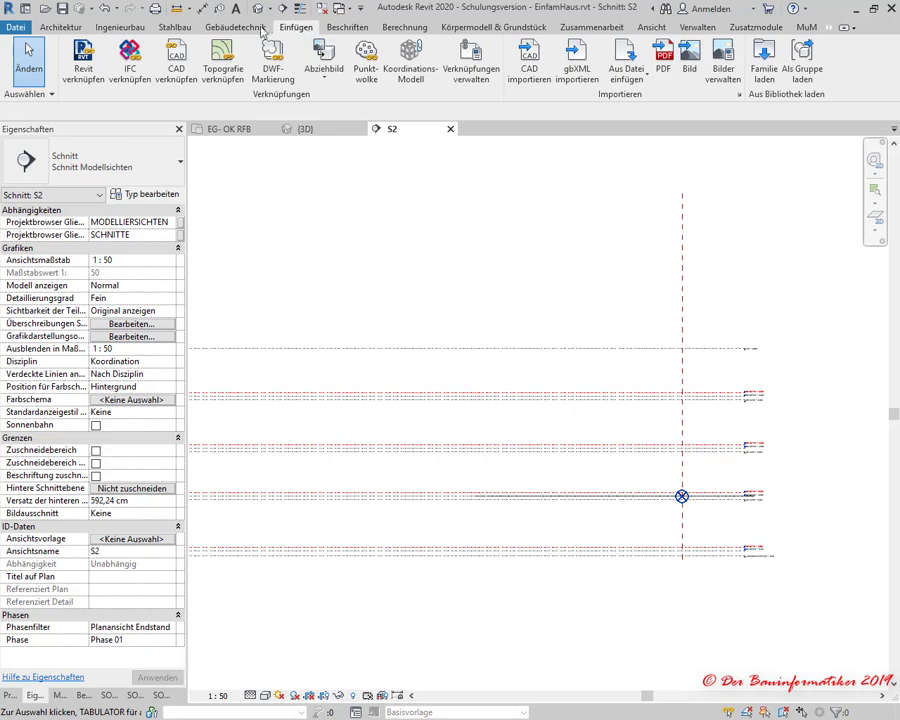
Step: Start a CAD link and select S2.dwg from the DWG folder
left_click(178, 60)
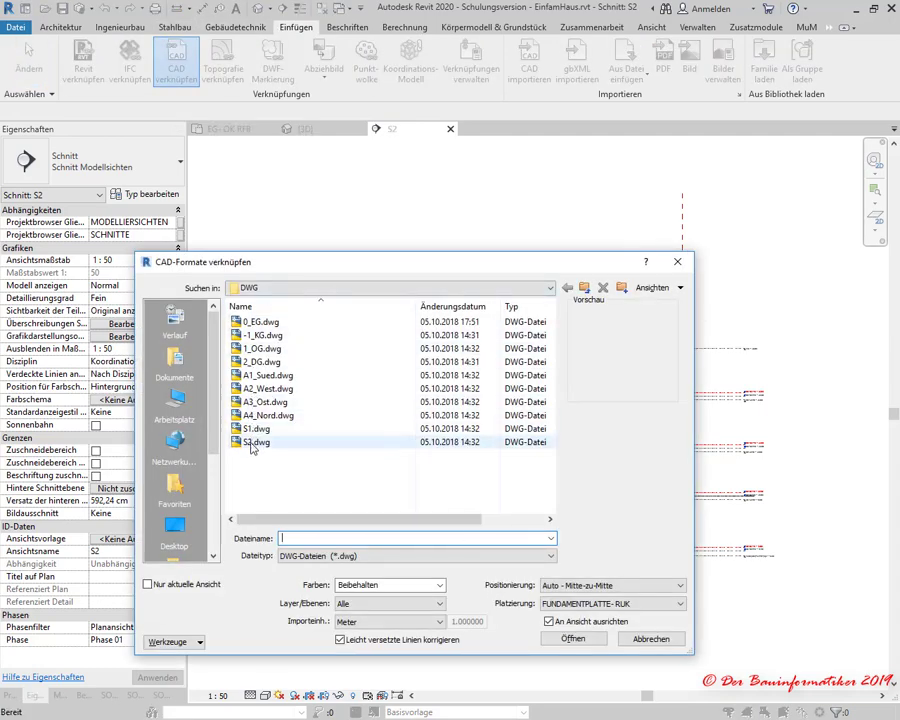
left_click(256, 441)
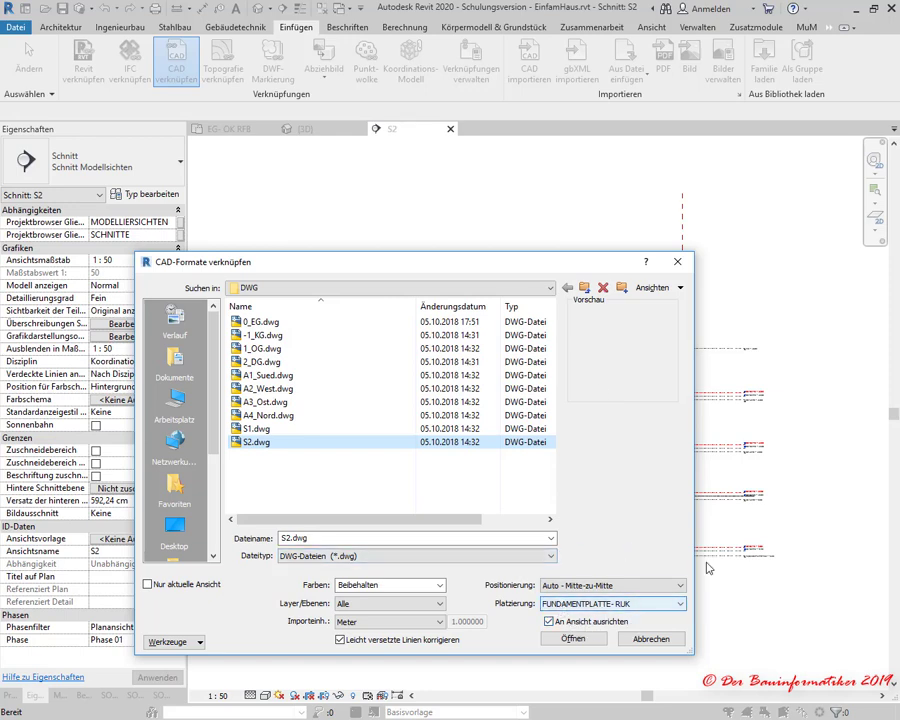
left_click_drag(490, 262, 406, 207)
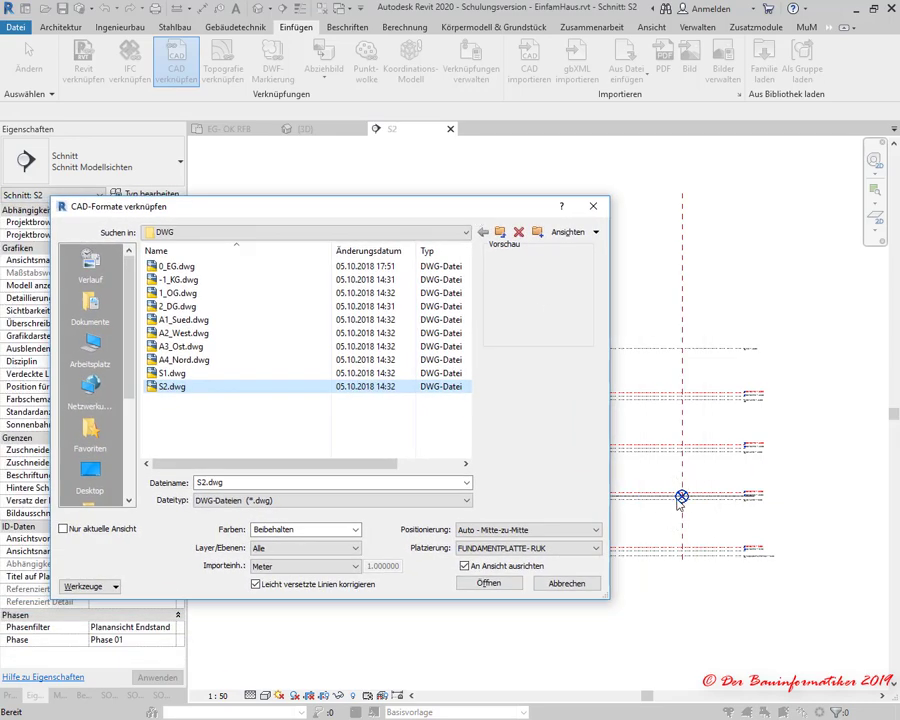
Step: Link S2.dwg on FUNDAMENTPLATTE-RUK, aligned to view, with Nur aktuelle Ansicht unchecked
left_click(537, 549)
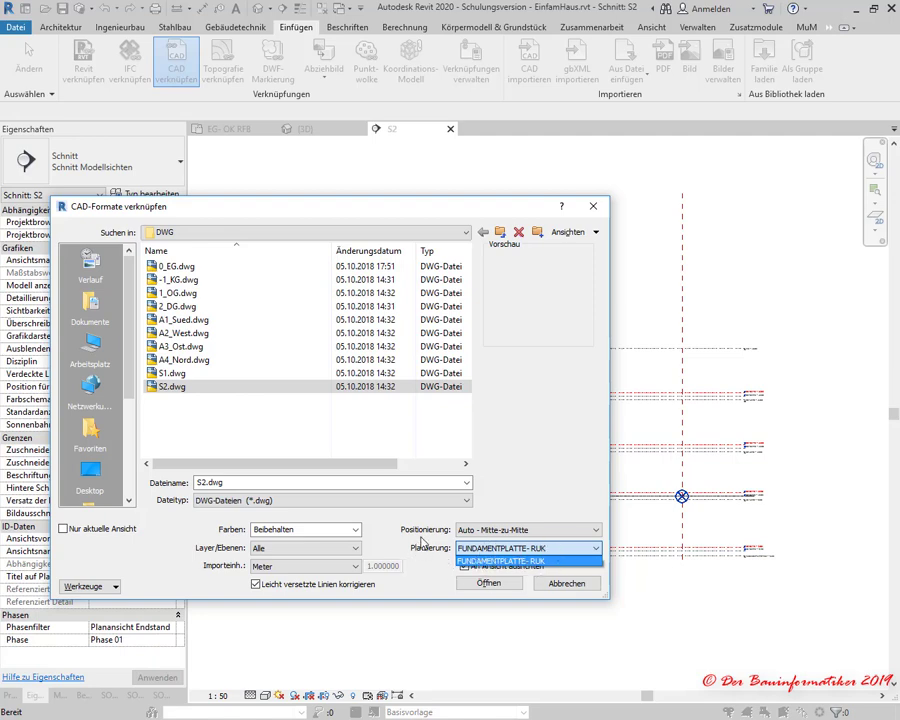
left_click(508, 558)
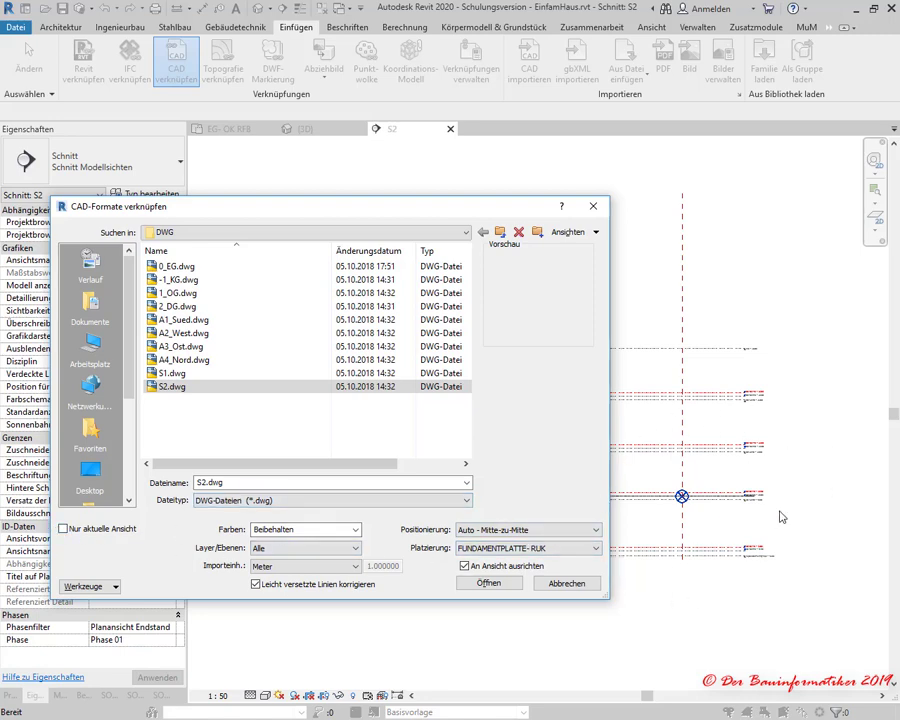
left_click(63, 529)
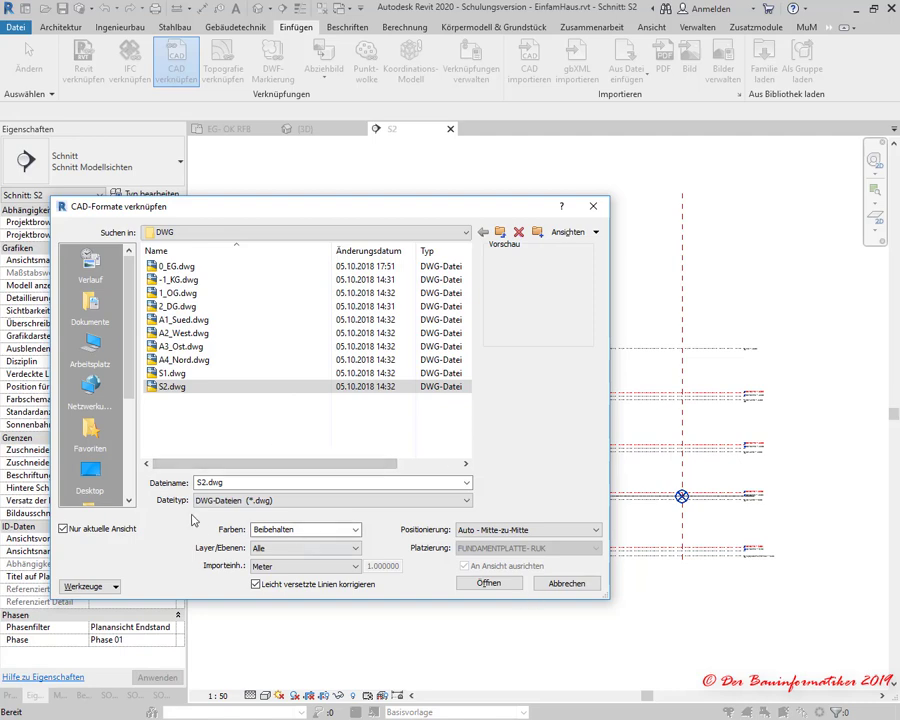
left_click(66, 530)
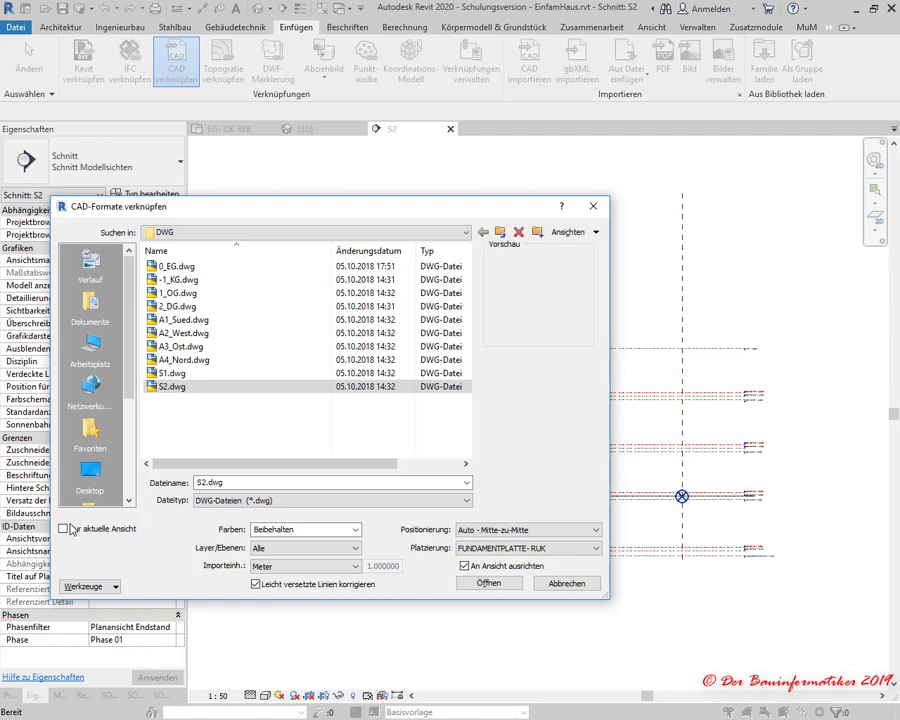
left_click(63, 528)
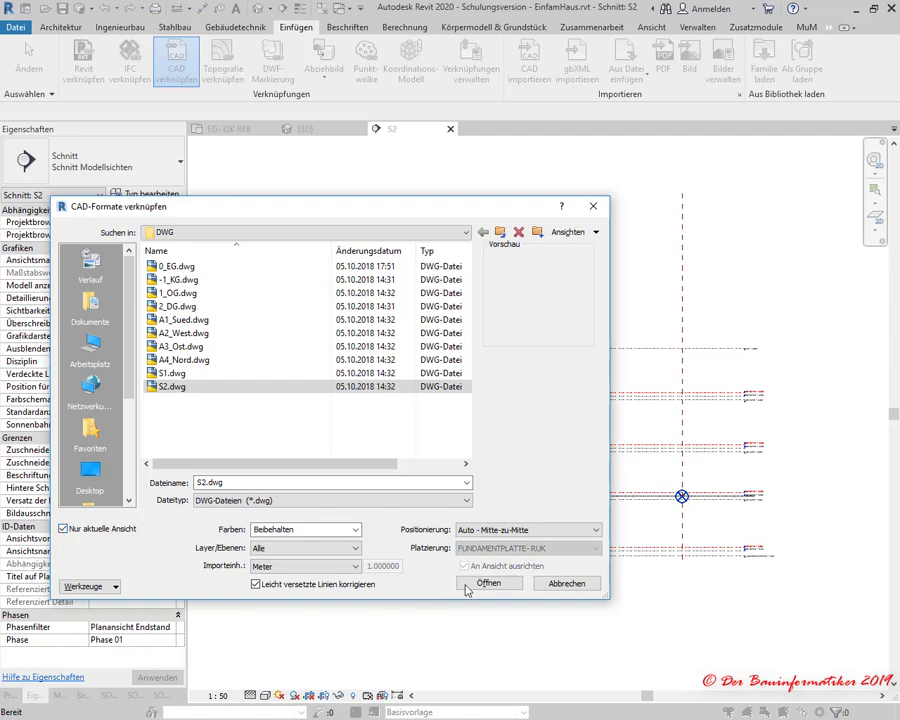
left_click(65, 530)
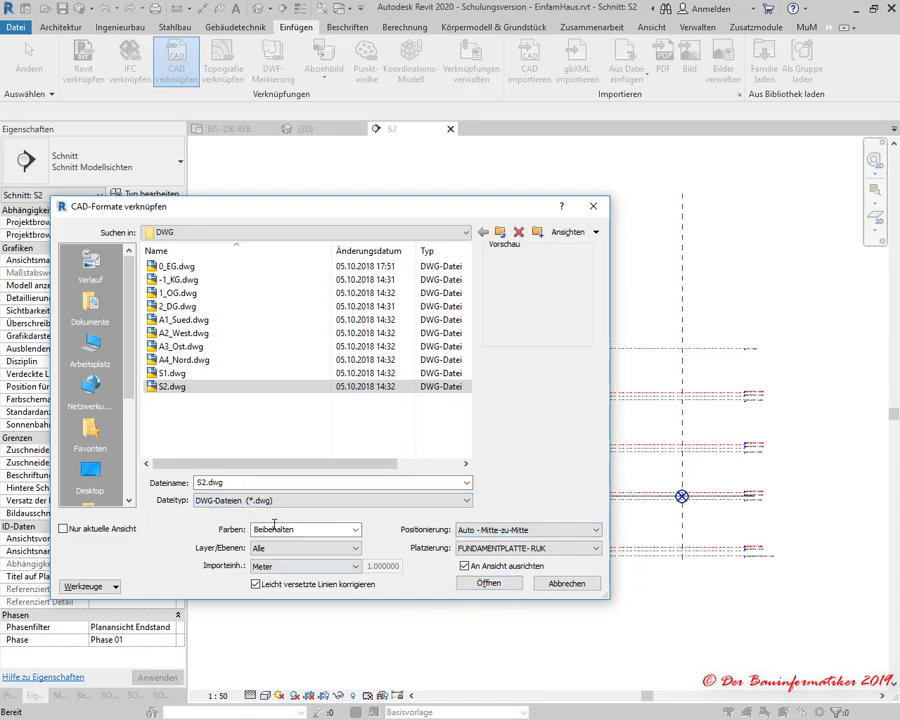
left_click(486, 583)
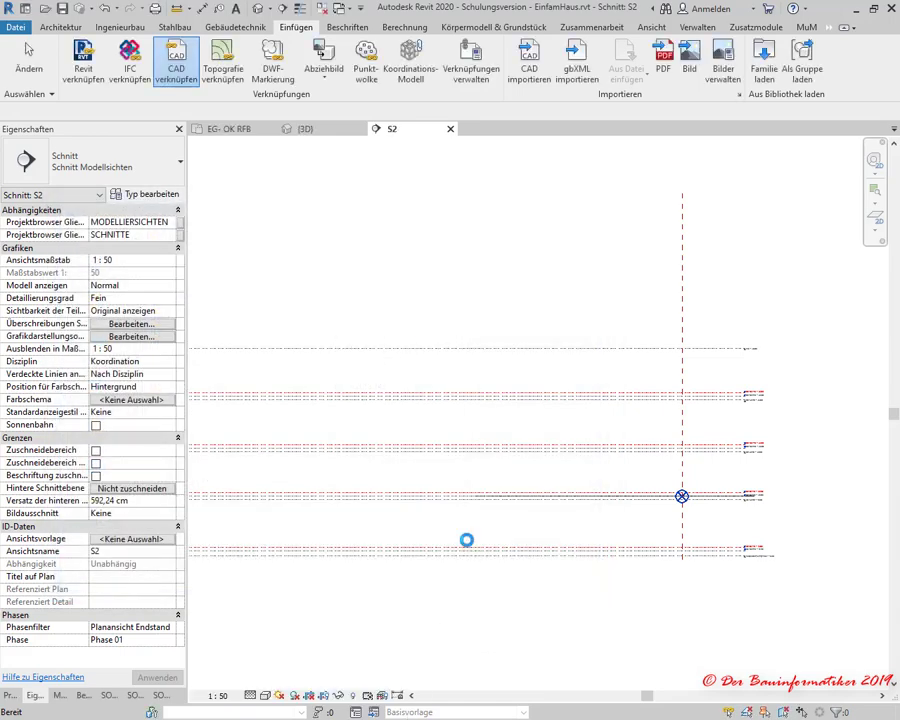
Step: Zoom around the linked S2.dwg drawing and select it to check its placement
scroll(548, 538, "up", 2)
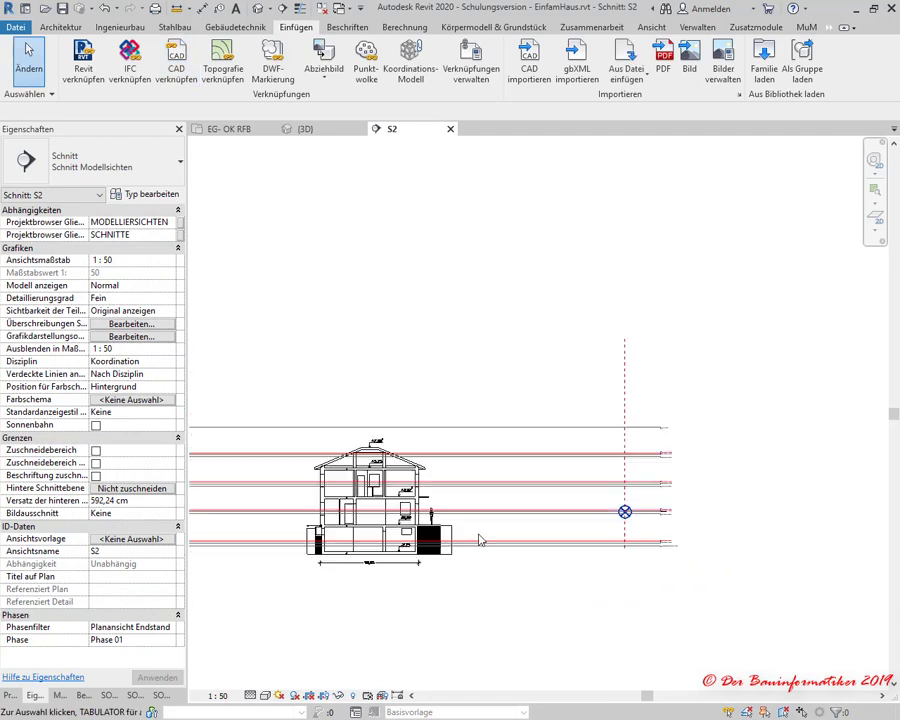
scroll(500, 548, "up", 1)
scroll(468, 556, "up", 2)
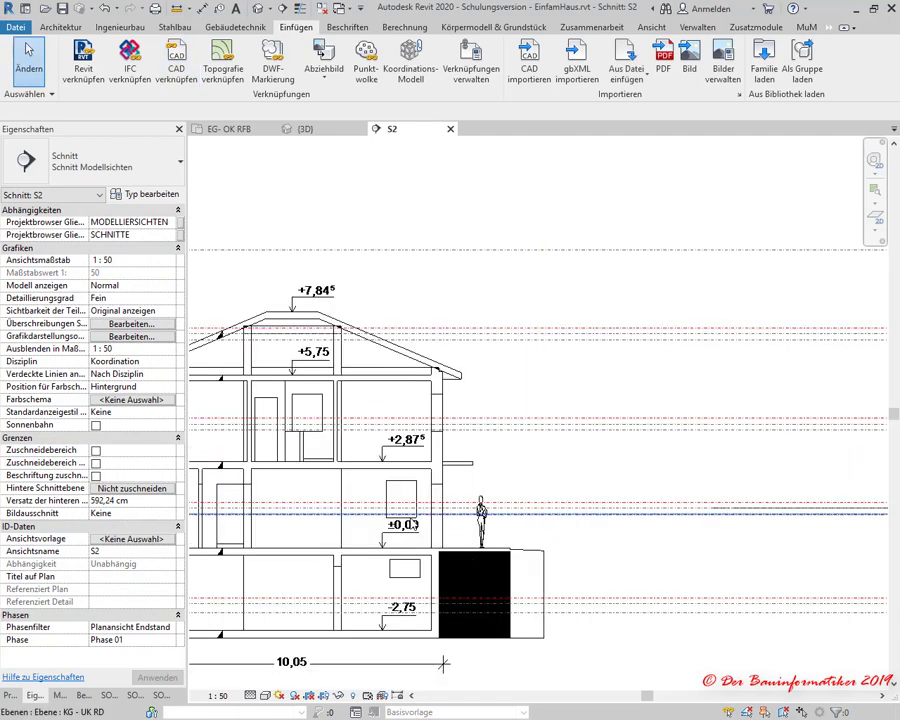
scroll(400, 512, "down", 2)
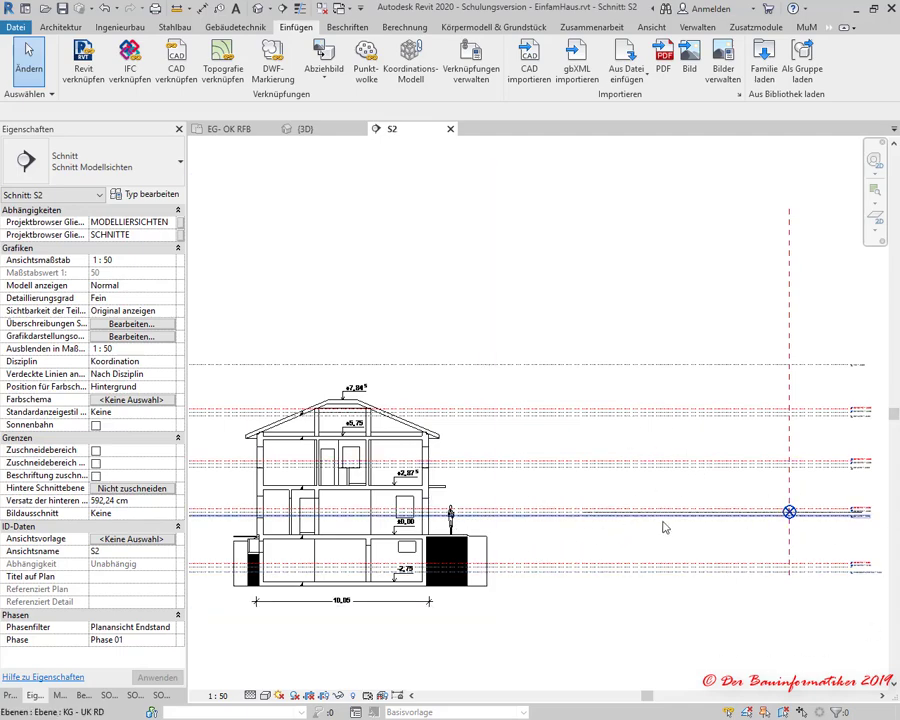
scroll(398, 515, "up", 3)
scroll(398, 515, "up", 2)
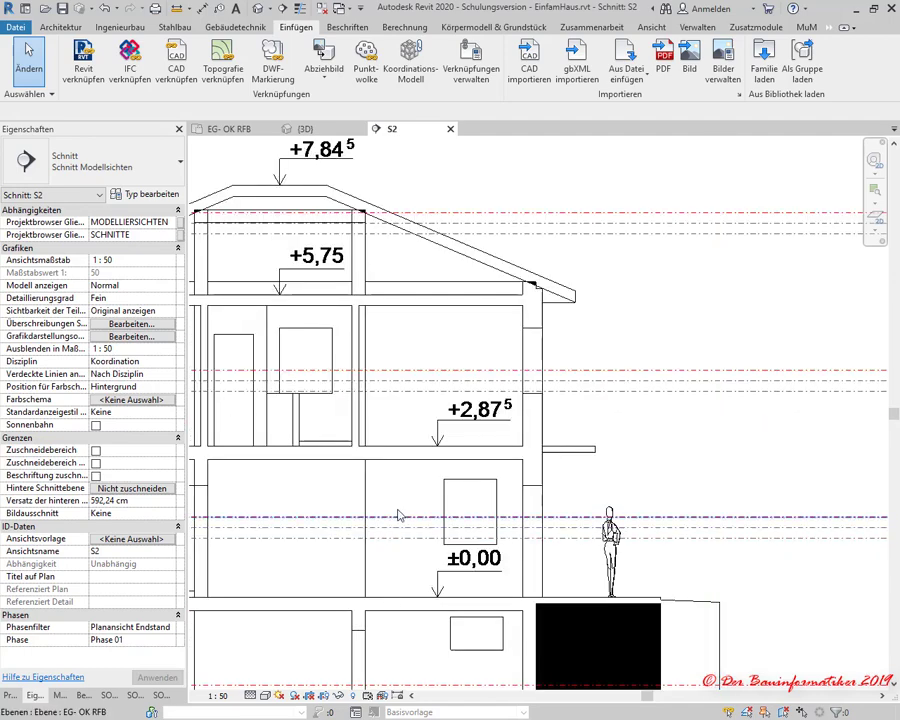
scroll(398, 515, "down", 4)
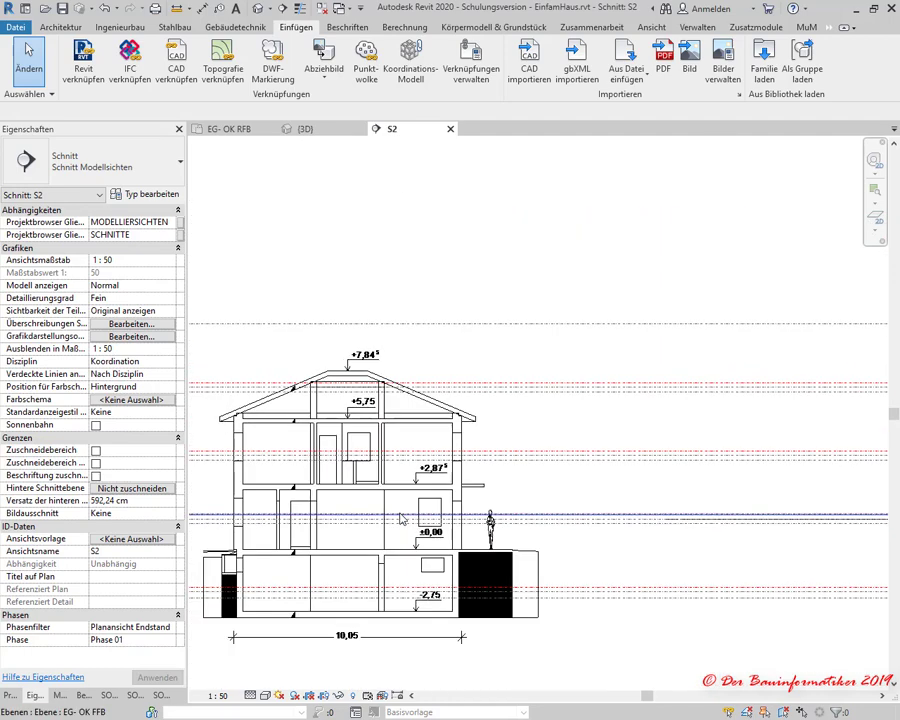
left_click(384, 571)
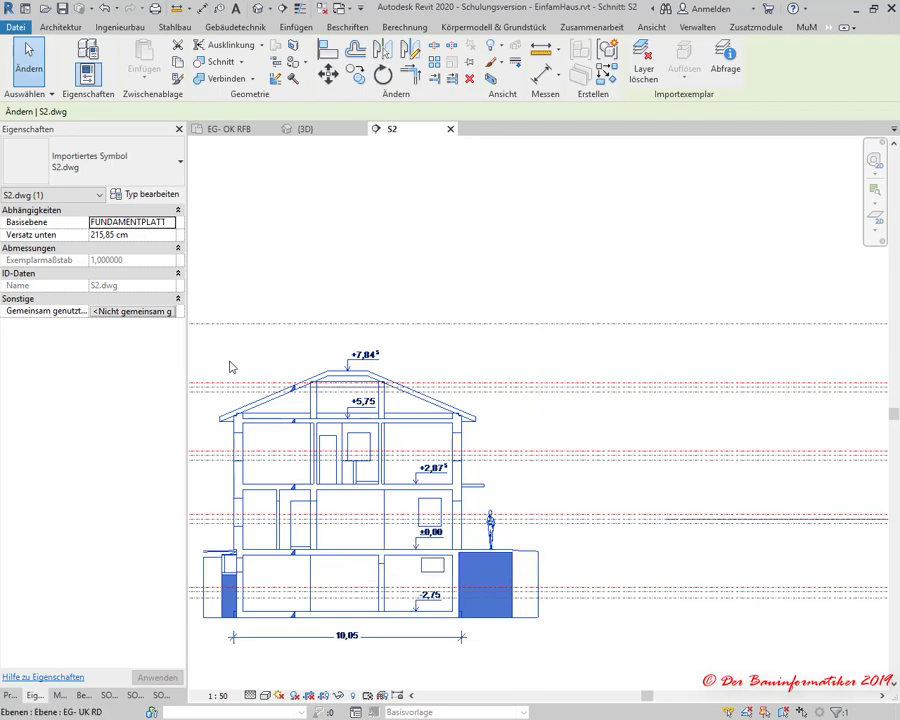
Step: Change the S2.dwg import's Basisebene from FUNDAMENTPLATTE to EG- OK RFB
left_click(170, 222)
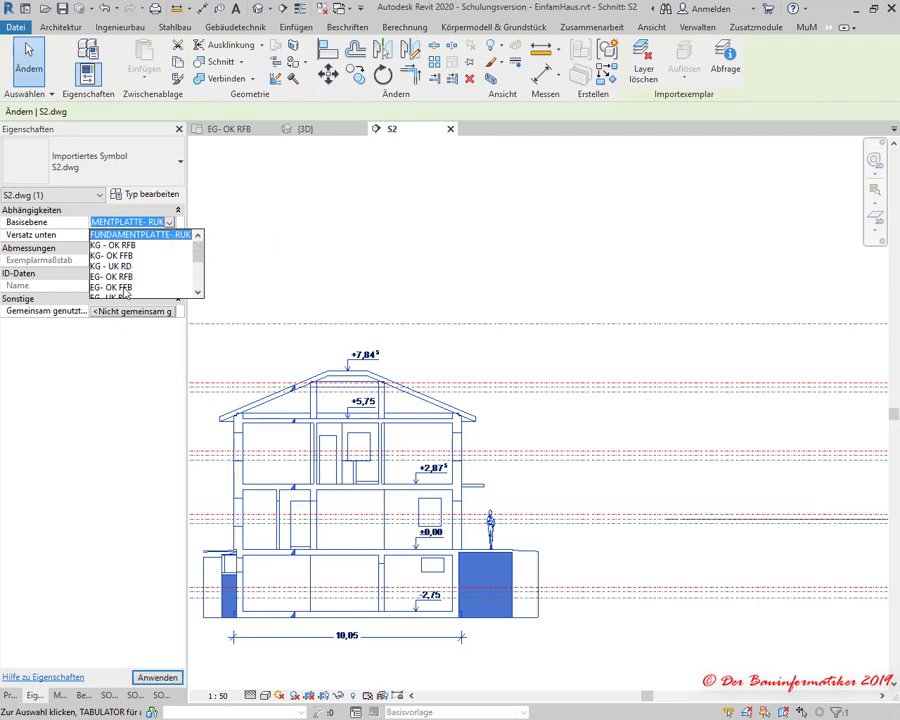
left_click(124, 277)
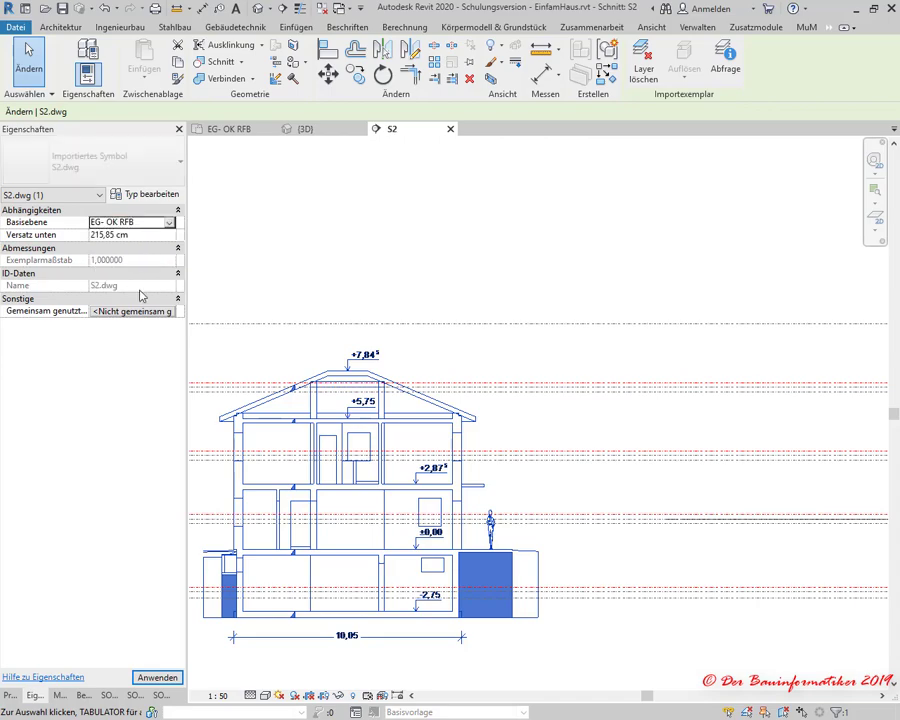
scroll(510, 483, "down", 2)
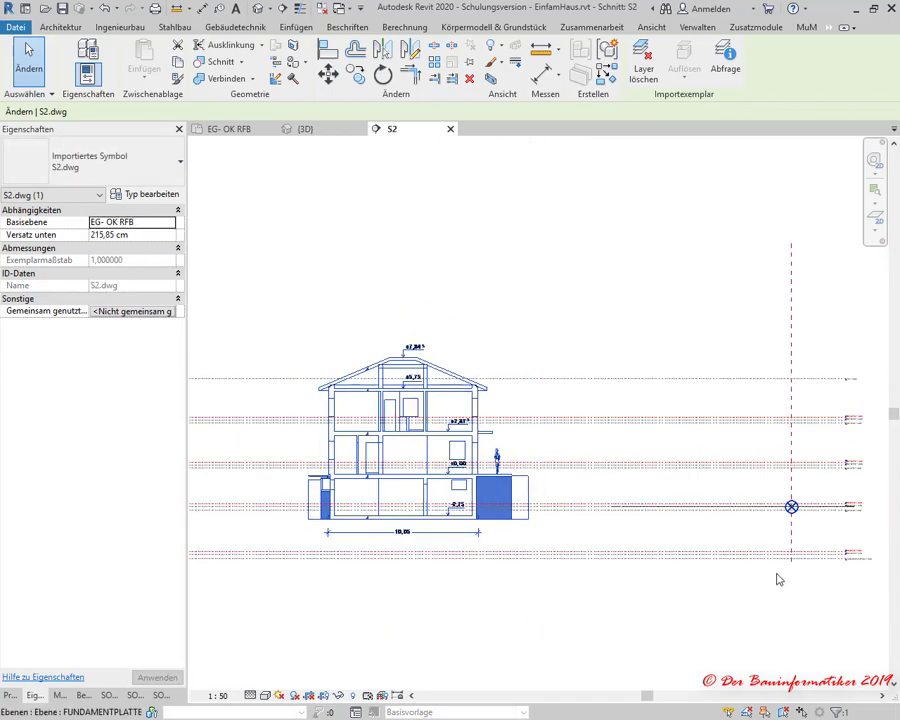
scroll(661, 540, "up", 1)
scroll(643, 539, "up", 1)
scroll(643, 539, "up", 1)
mouse_move(643, 539)
middle_mouse_down()
mouse_move(471, 560)
mouse_move(520, 569)
middle_mouse_up()
Step: Start Ausrichten and pick reference plane X-Ursprung as the alignment reference
left_click(327, 48)
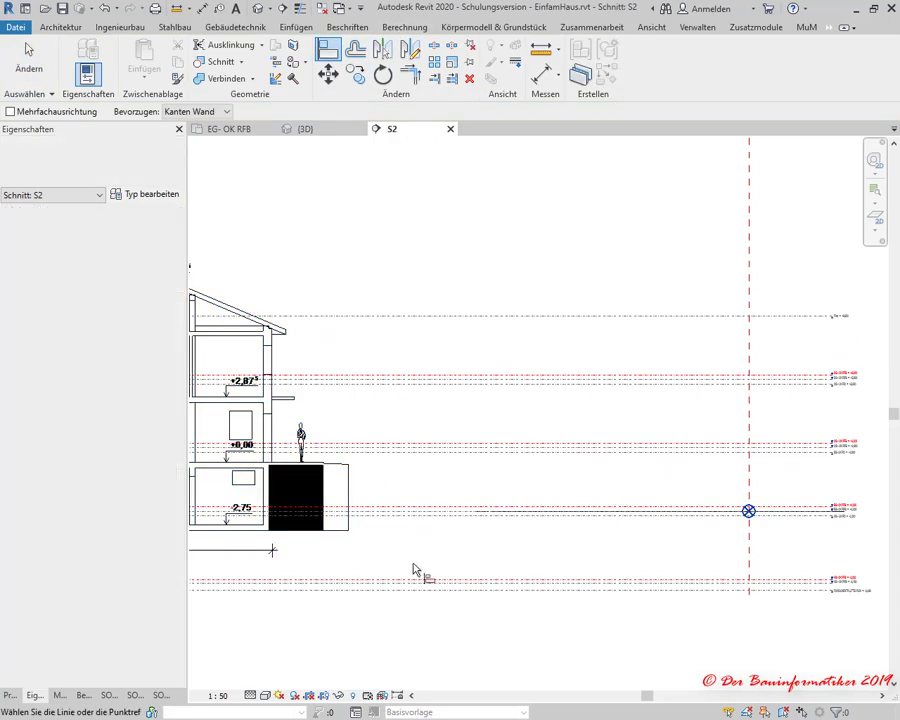
scroll(770, 525, "up", 4)
scroll(693, 490, "up", 4)
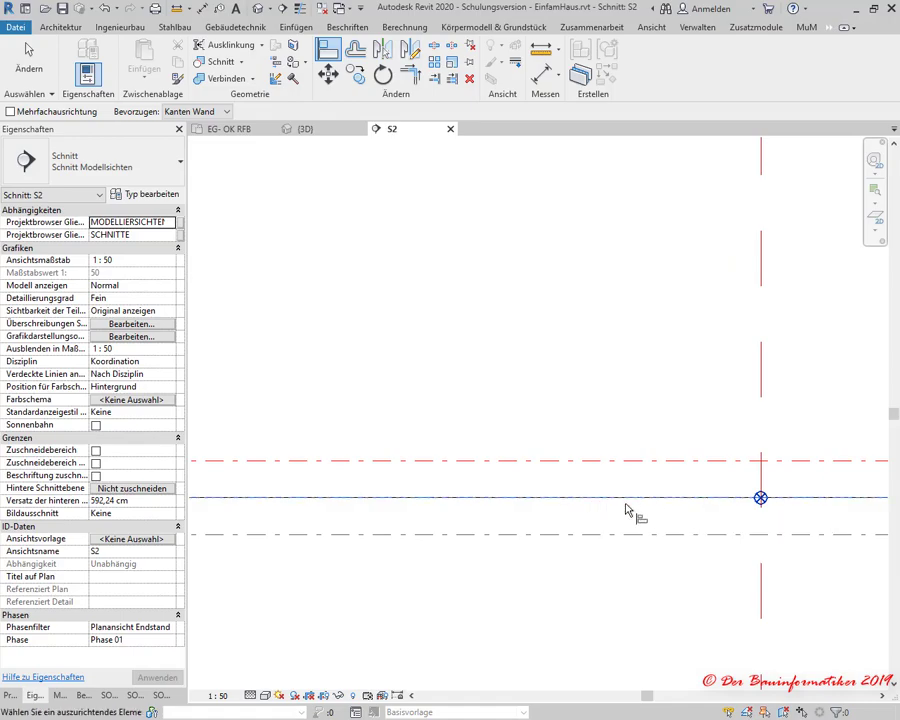
scroll(683, 518, "down", 3)
scroll(679, 526, "down", 2)
scroll(303, 495, "up", 5)
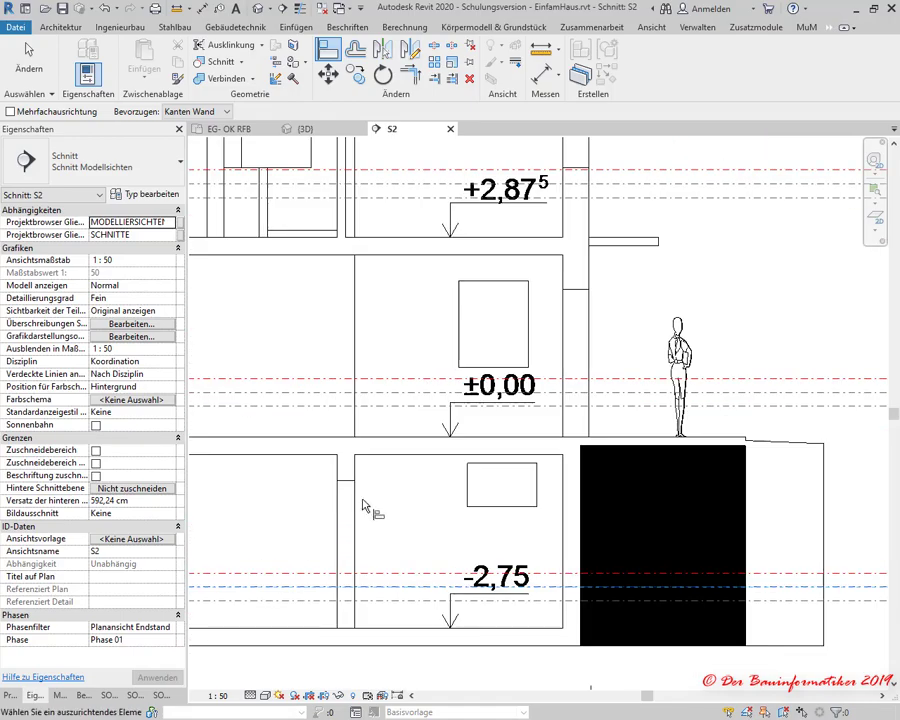
scroll(367, 505, "up", 4)
scroll(371, 478, "down", 3)
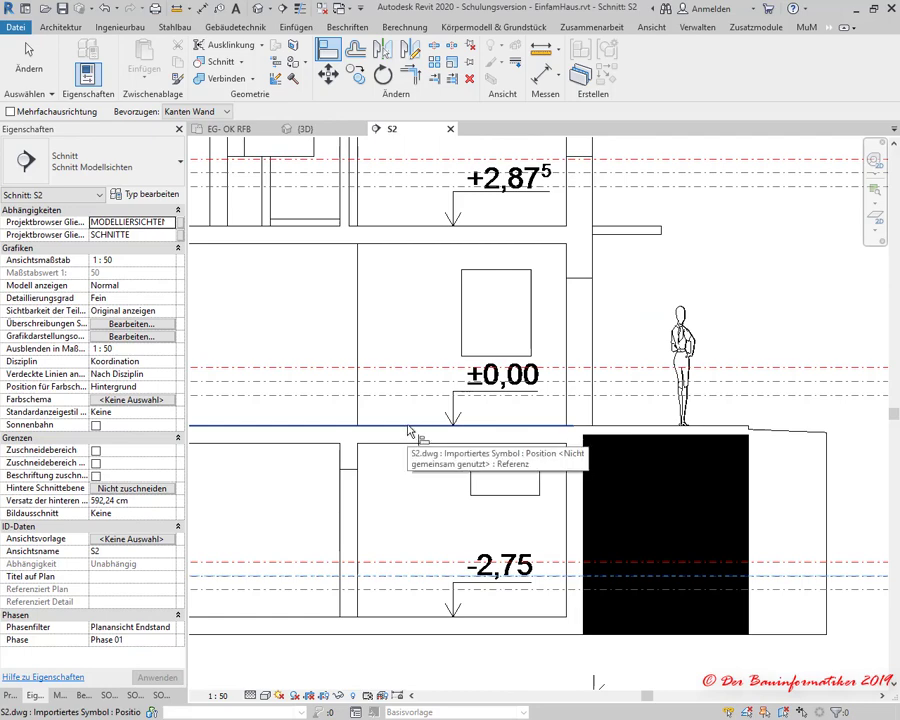
mouse_move(406, 426)
middle_mouse_down()
mouse_move(514, 592)
mouse_move(395, 574)
middle_mouse_up()
scroll(575, 570, "down", 1)
scroll(575, 570, "down", 5)
scroll(514, 580, "down", 1)
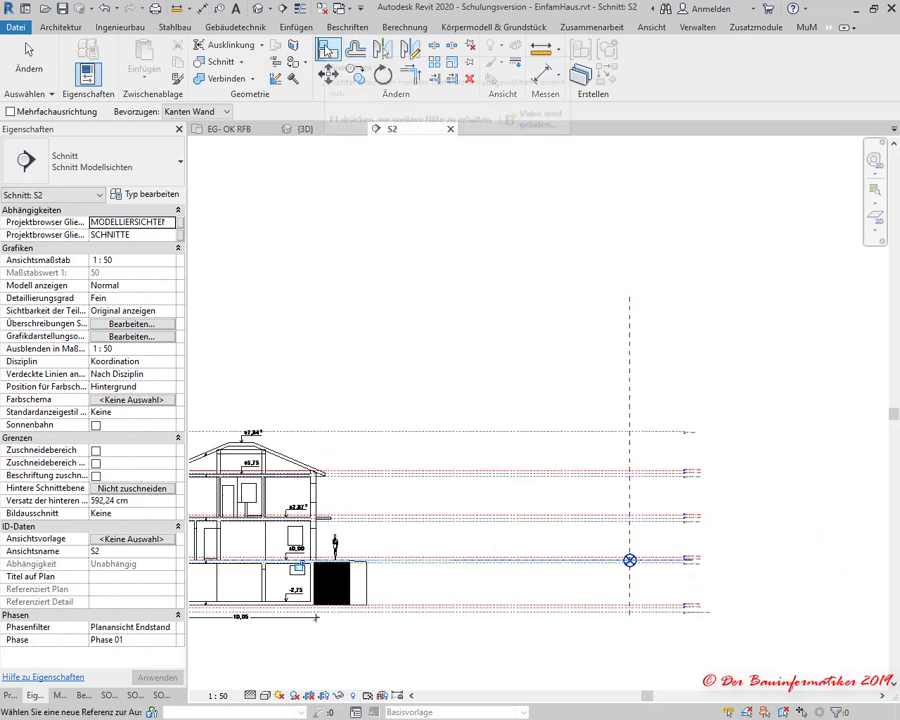
left_click(329, 52)
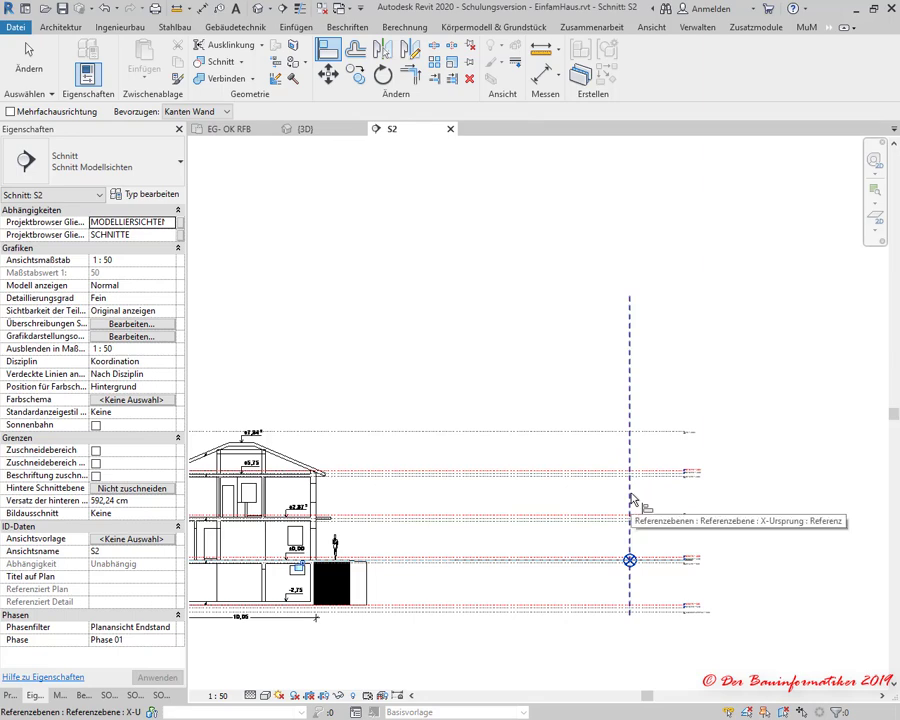
left_click(631, 498)
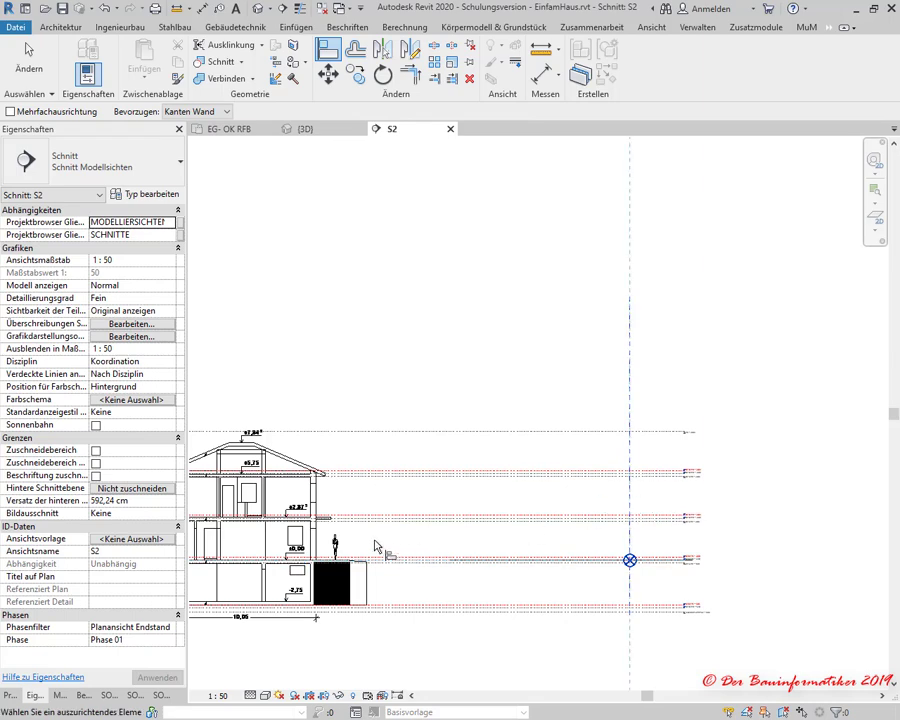
Step: Reframe the whole house with its 10,05 dimension, check the EG- OK RFB plan, return to S2
scroll(338, 512, "up", 5)
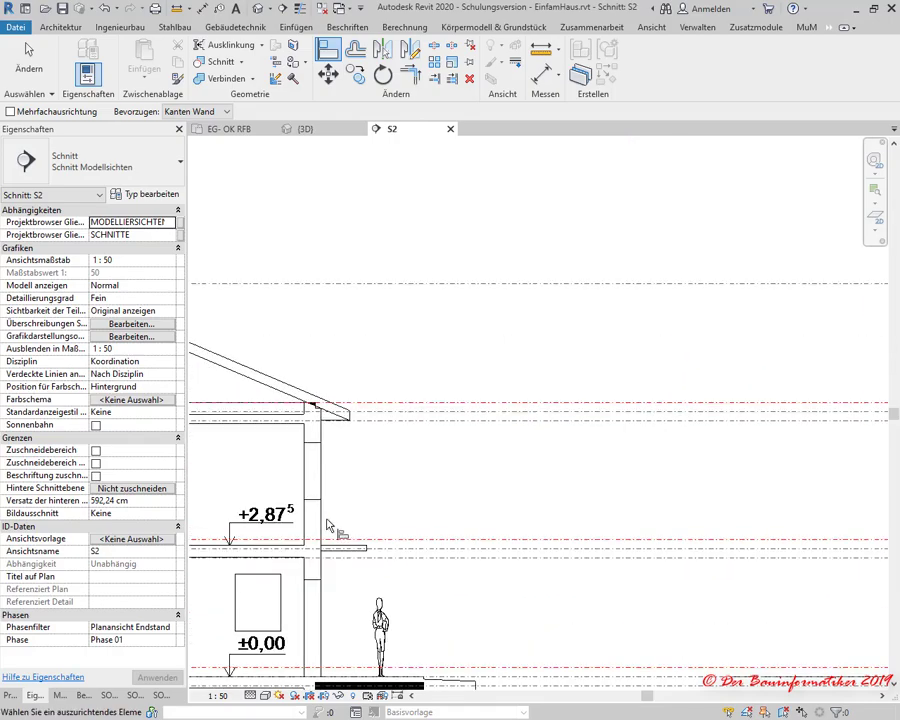
scroll(340, 526, "down", 3)
scroll(699, 514, "down", 2)
scroll(786, 530, "down", 2)
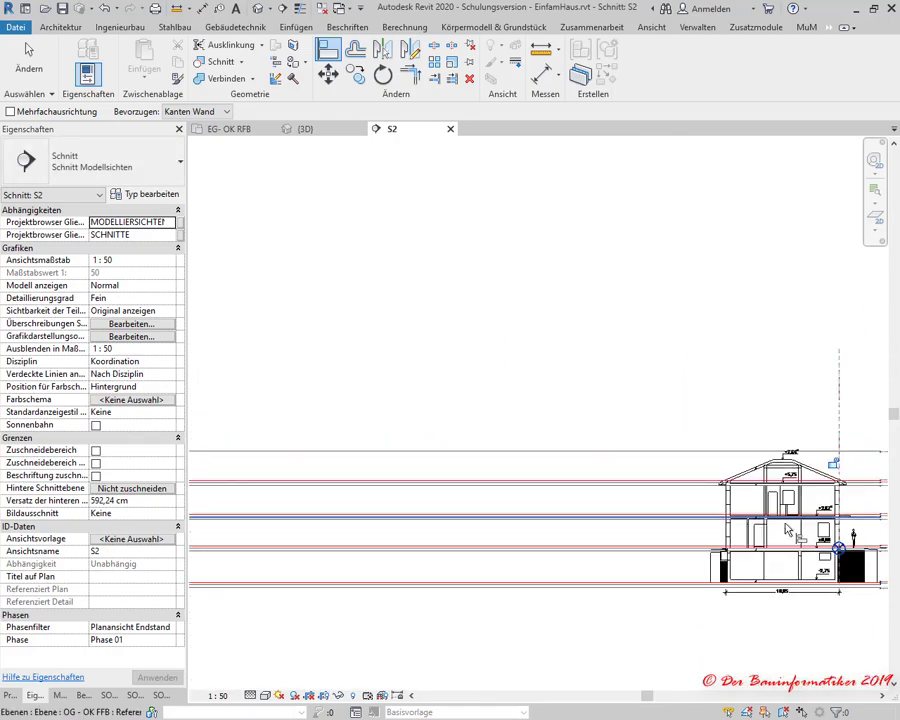
scroll(786, 530, "up", 2)
scroll(770, 490, "up", 3)
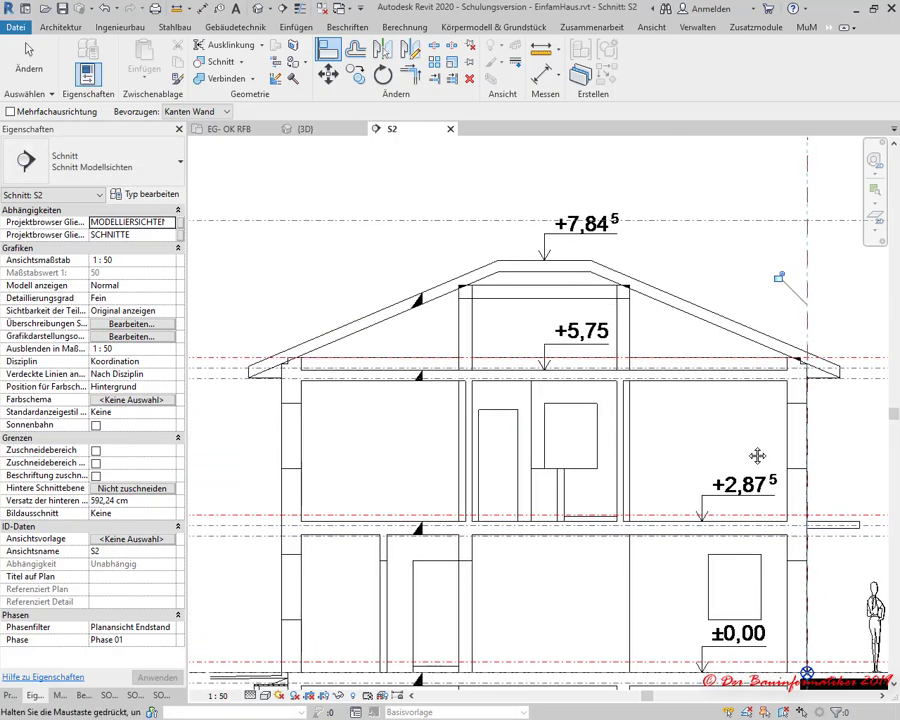
middle_click_drag(757, 456, 679, 363)
scroll(677, 376, "down", 2)
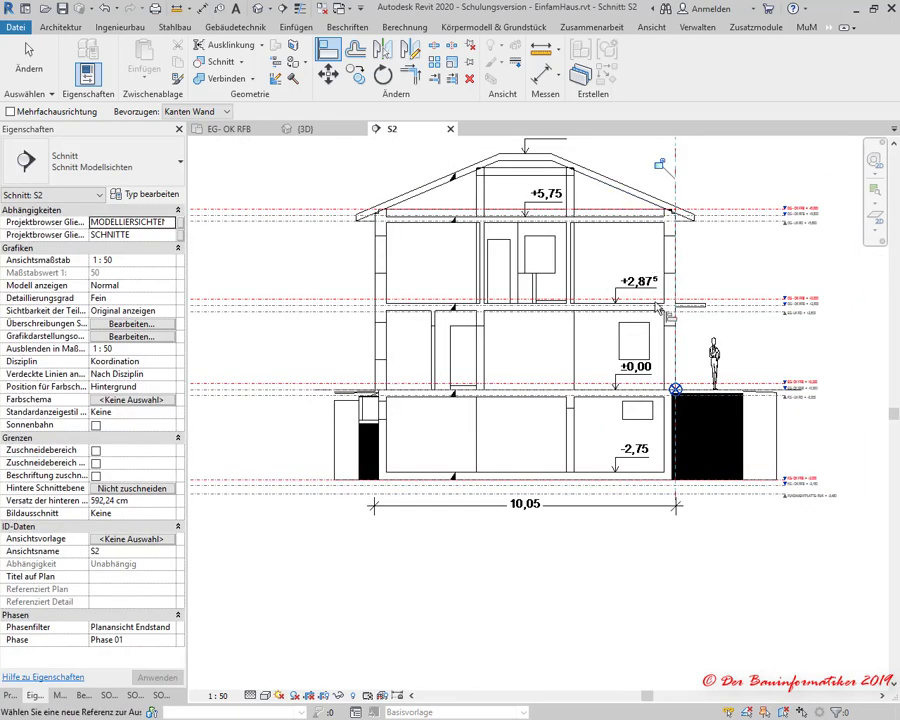
scroll(678, 390, "down", 1)
scroll(686, 400, "down", 1)
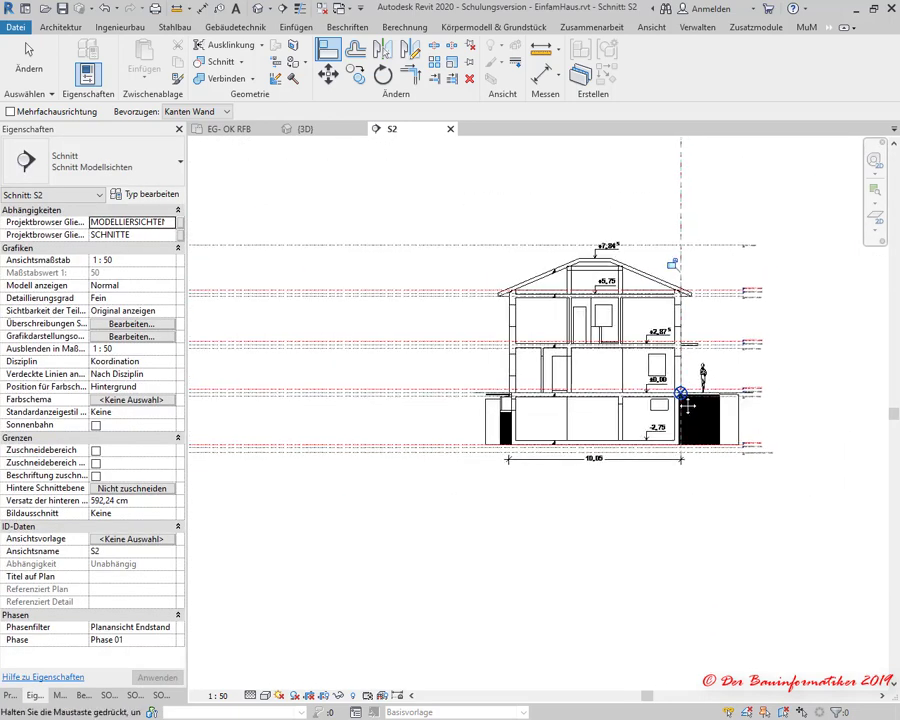
middle_click_drag(687, 405, 627, 525)
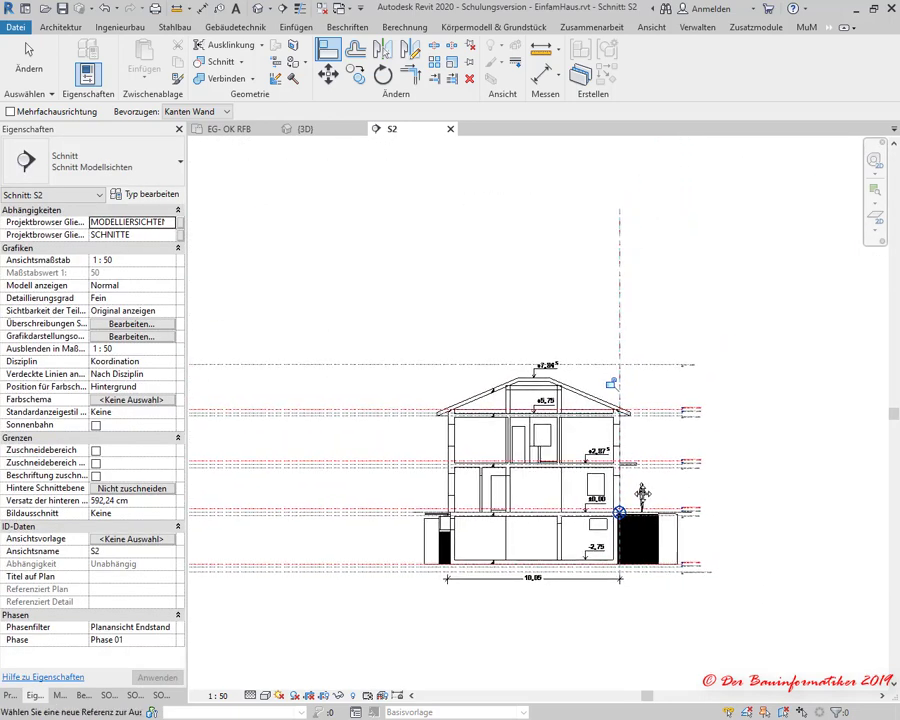
left_click(235, 131)
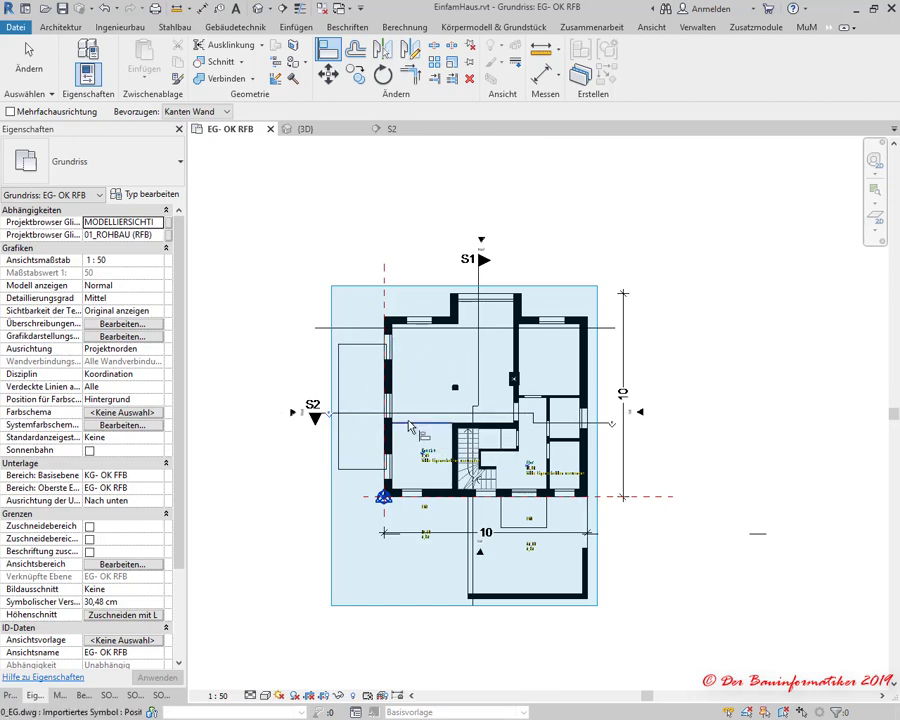
left_click(389, 132)
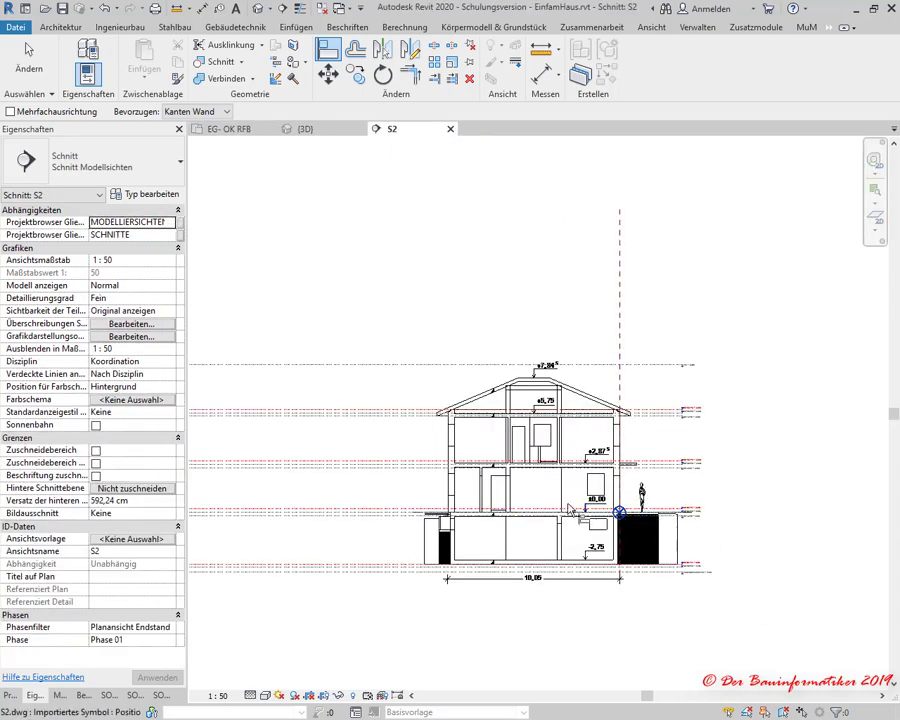
Step: Pick the EG- OK FFB level line for alignment and pan to the lower floors' level labels
scroll(569, 509, "up", 3)
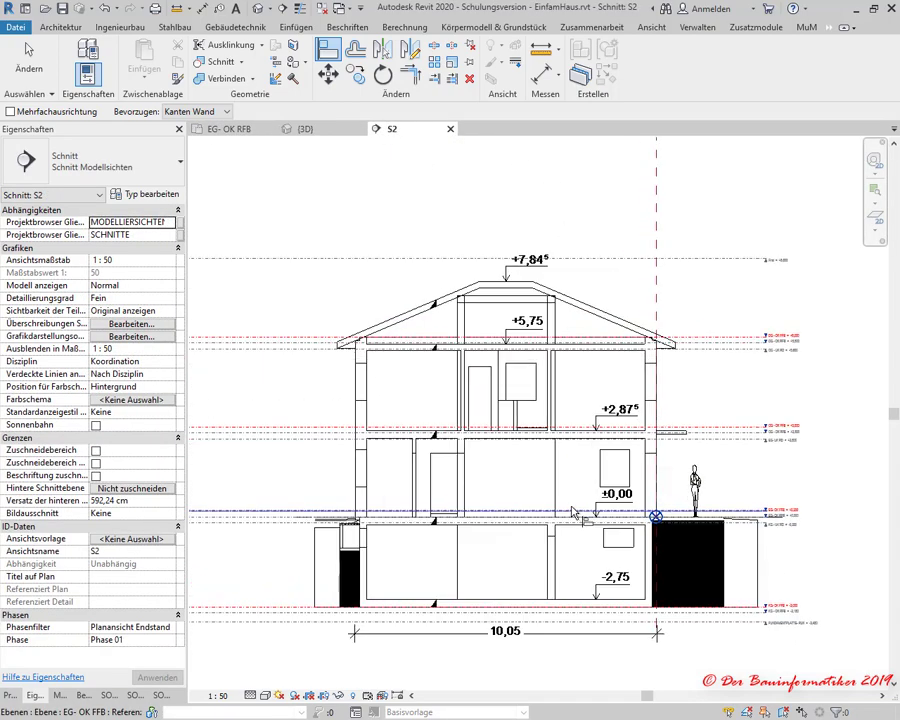
left_click(577, 516)
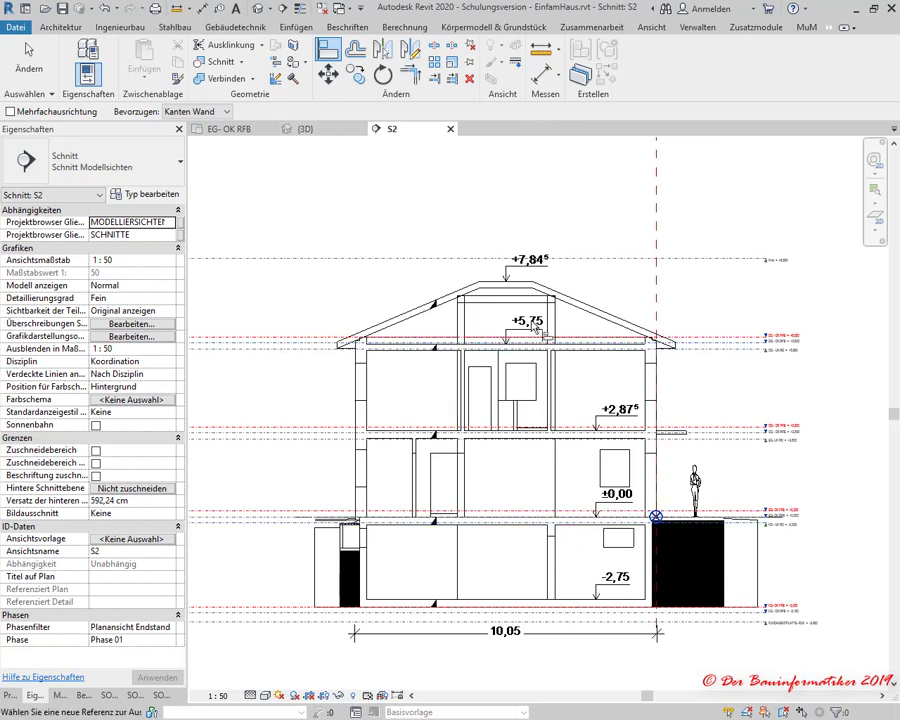
scroll(432, 456, "up", 3)
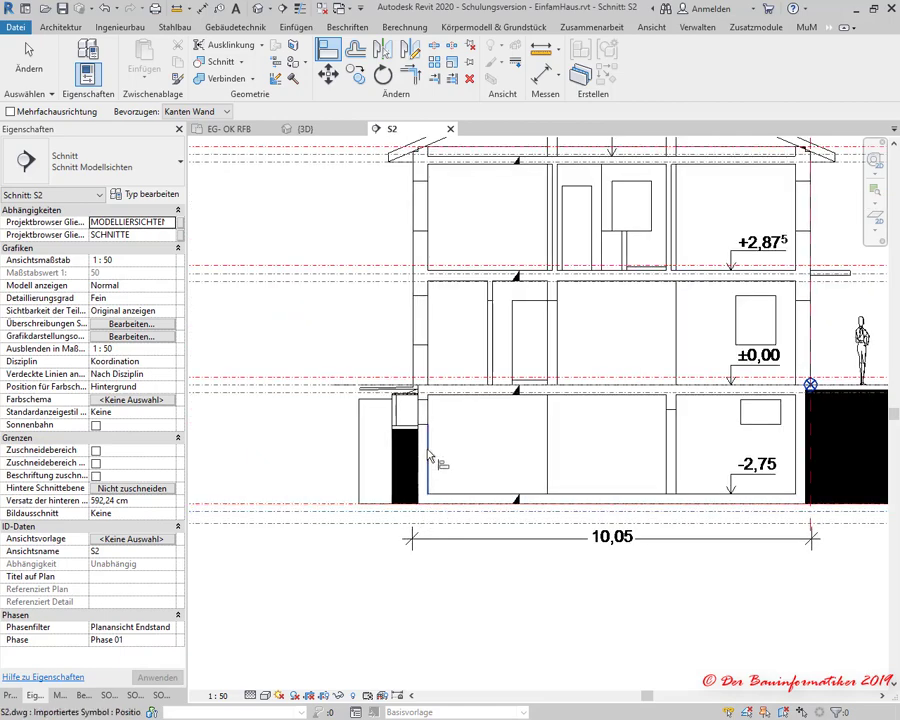
scroll(626, 512, "up", 2)
middle_click_drag(626, 512, 332, 532)
scroll(569, 518, "up", 1)
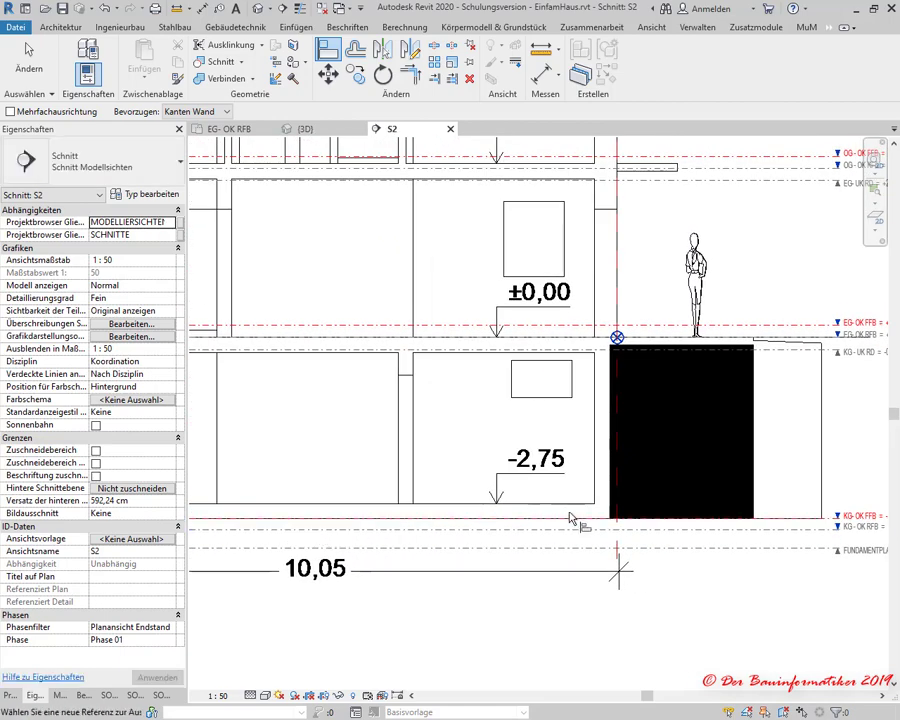
middle_click_drag(569, 518, 392, 542)
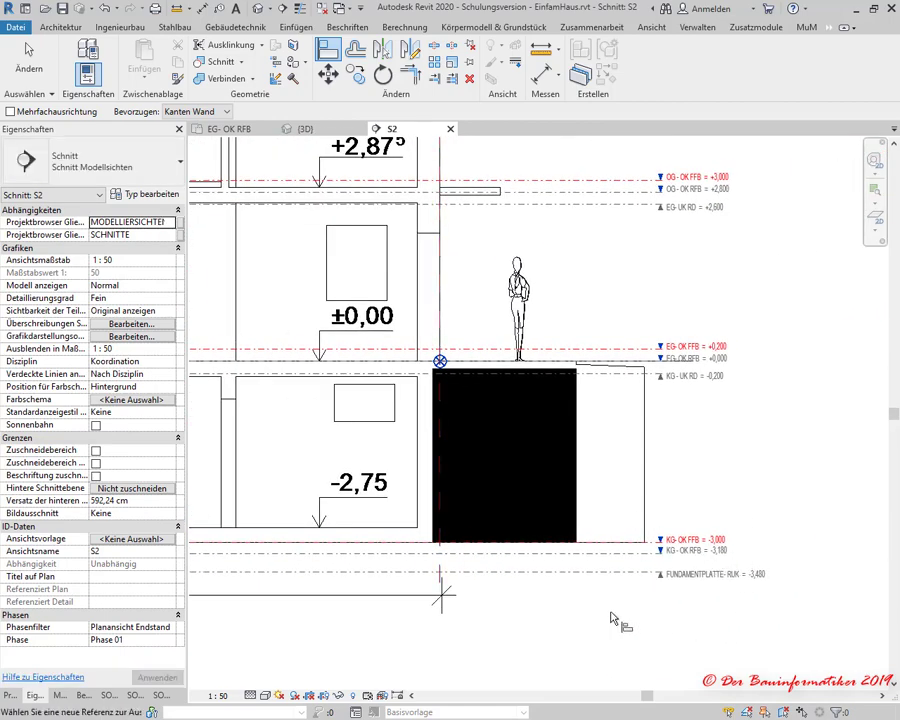
middle_click_drag(612, 618, 830, 603)
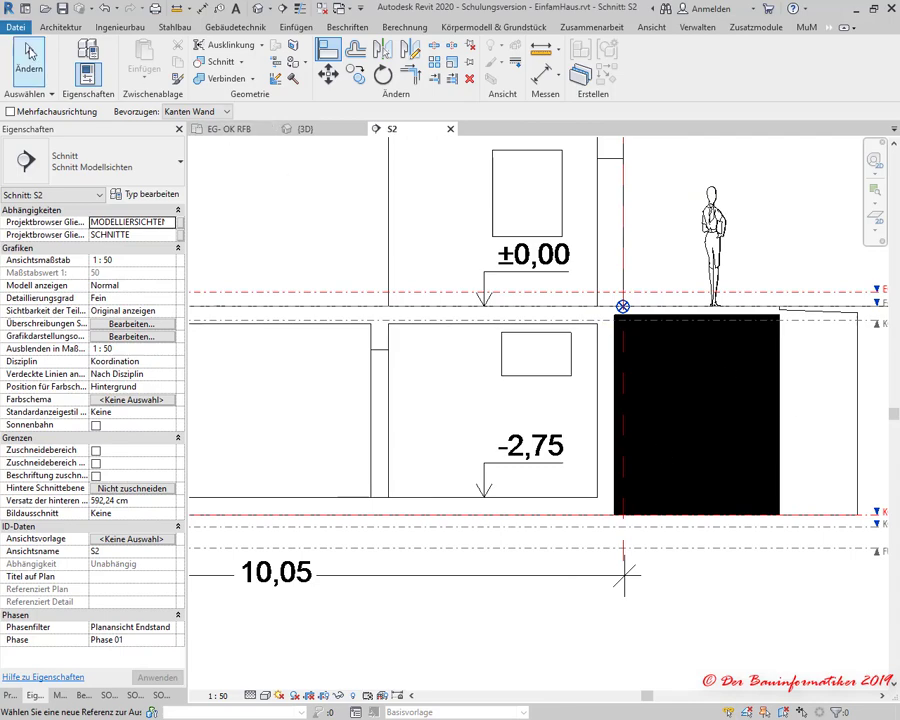
middle_click_drag(703, 473, 560, 506)
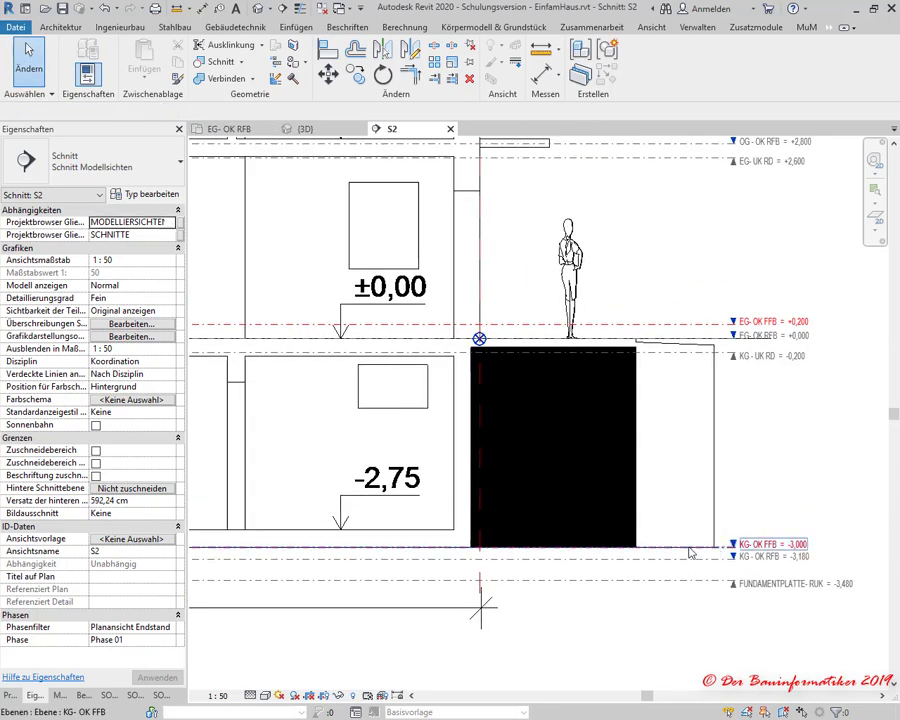
Step: Drag the KG- OK FFB level up to about -2,580
left_click(681, 547)
left_click_drag(679, 546, 679, 516)
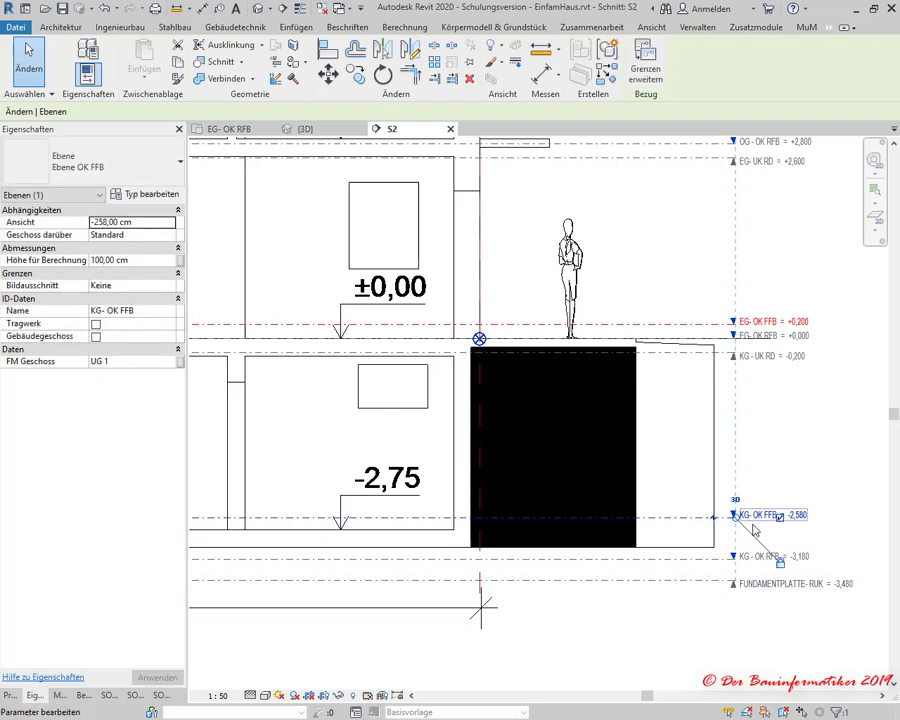
middle_click_drag(314, 545, 428, 542)
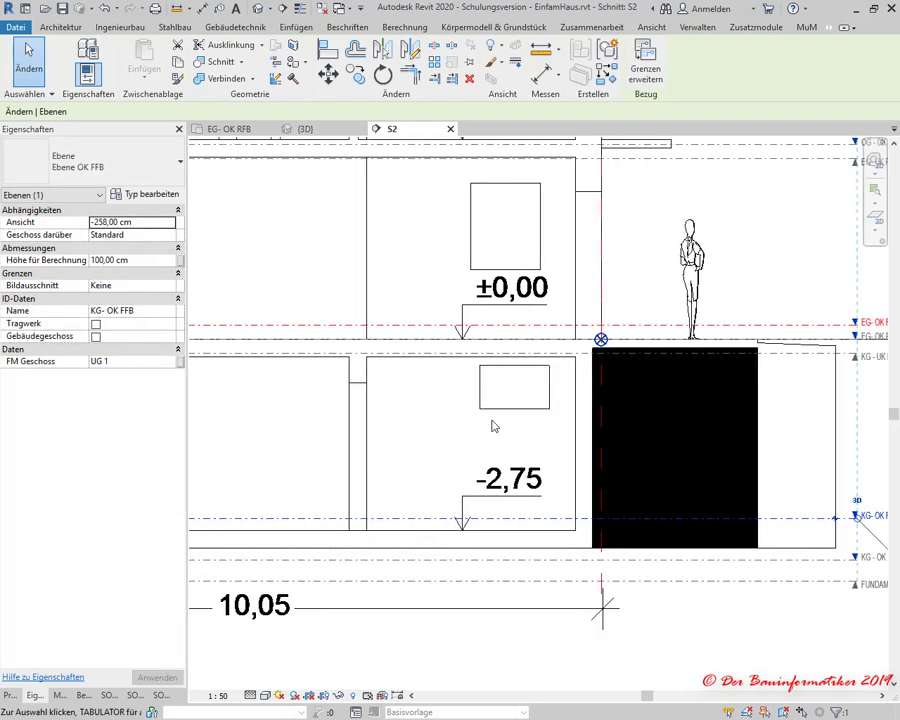
Step: Align the KG- OK RFB and foundation slab levels to the drawing's basement floor and slab lines
left_click(327, 49)
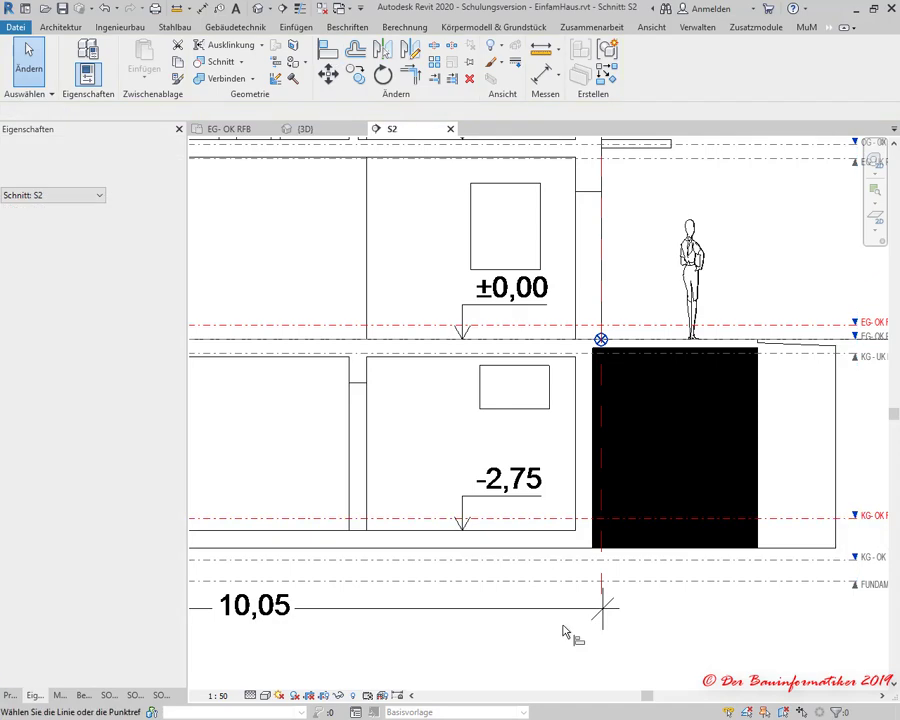
left_click(515, 541)
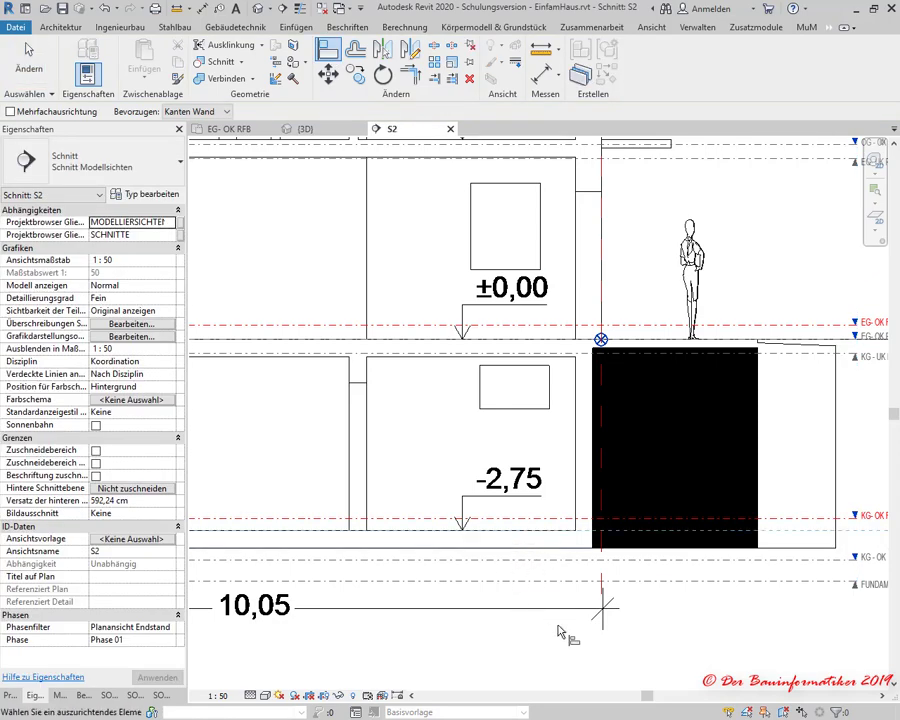
left_click(565, 556)
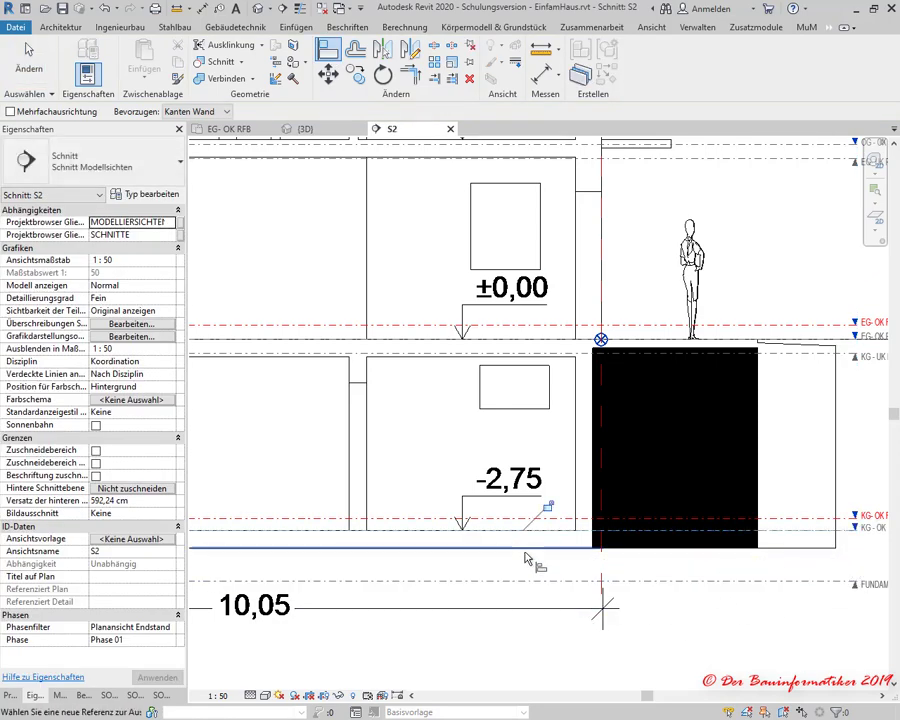
left_click(527, 558)
left_click(532, 586)
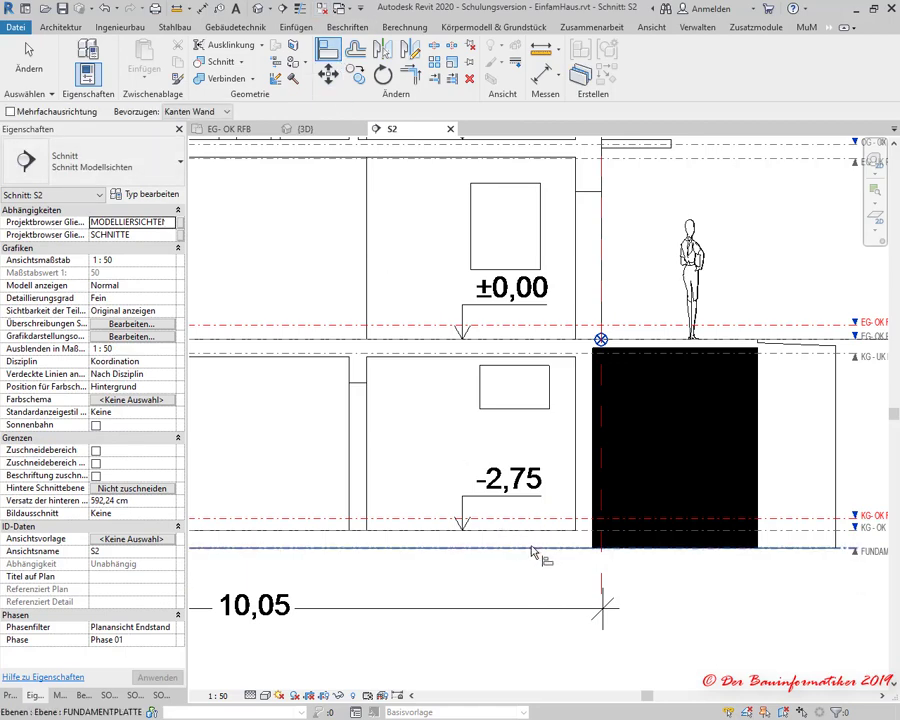
Step: Edit the KG- OK FFB level's label value to -2,550
middle_click_drag(374, 547, 93, 539)
scroll(535, 500, "up", 2)
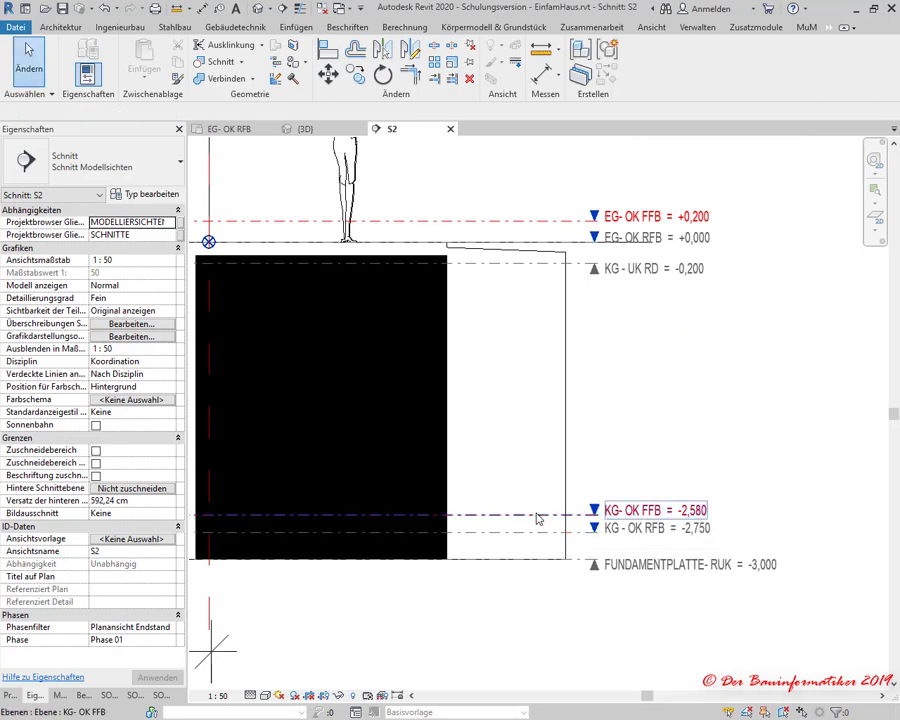
left_click(537, 516)
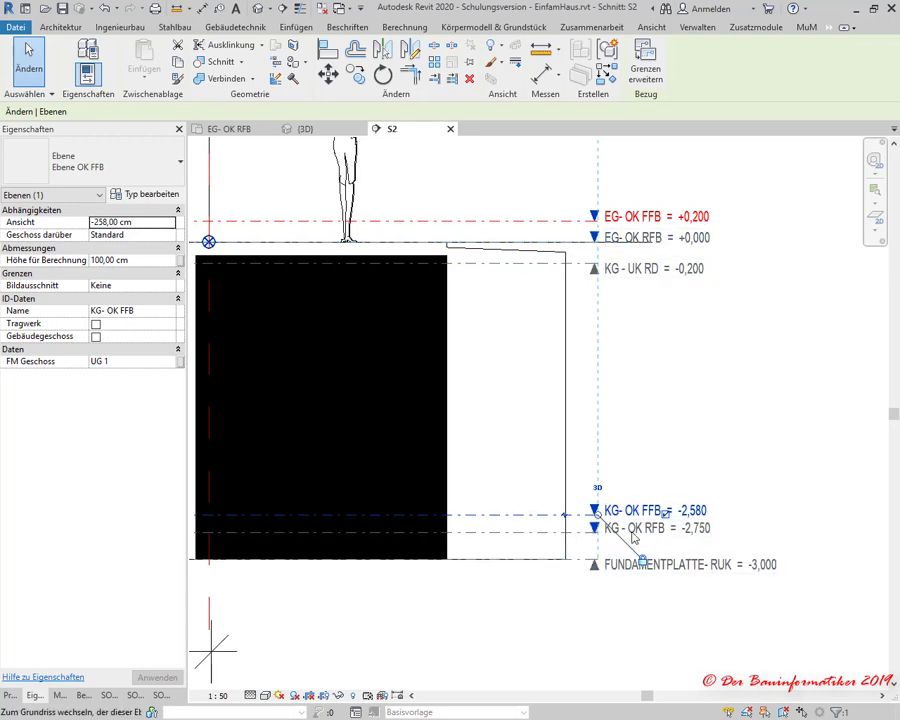
scroll(752, 528, "down", 3)
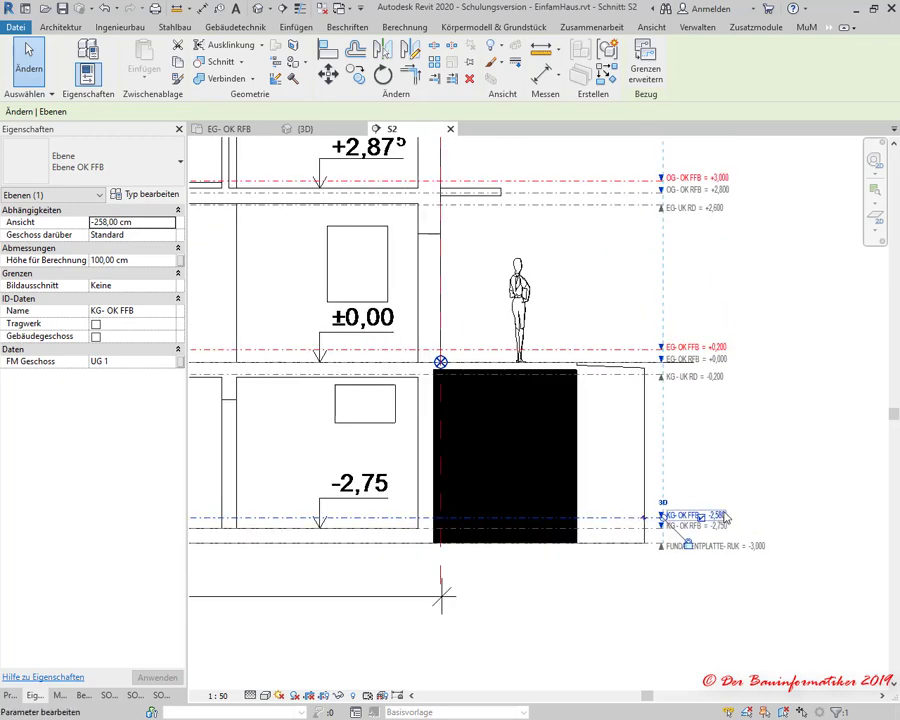
scroll(741, 516, "up", 4)
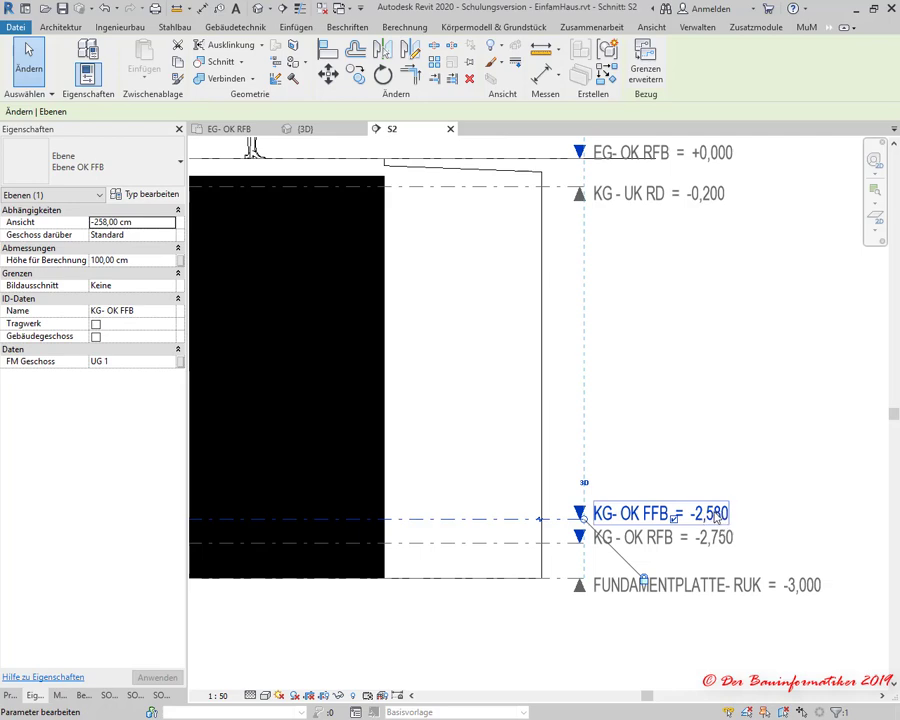
left_click(716, 517)
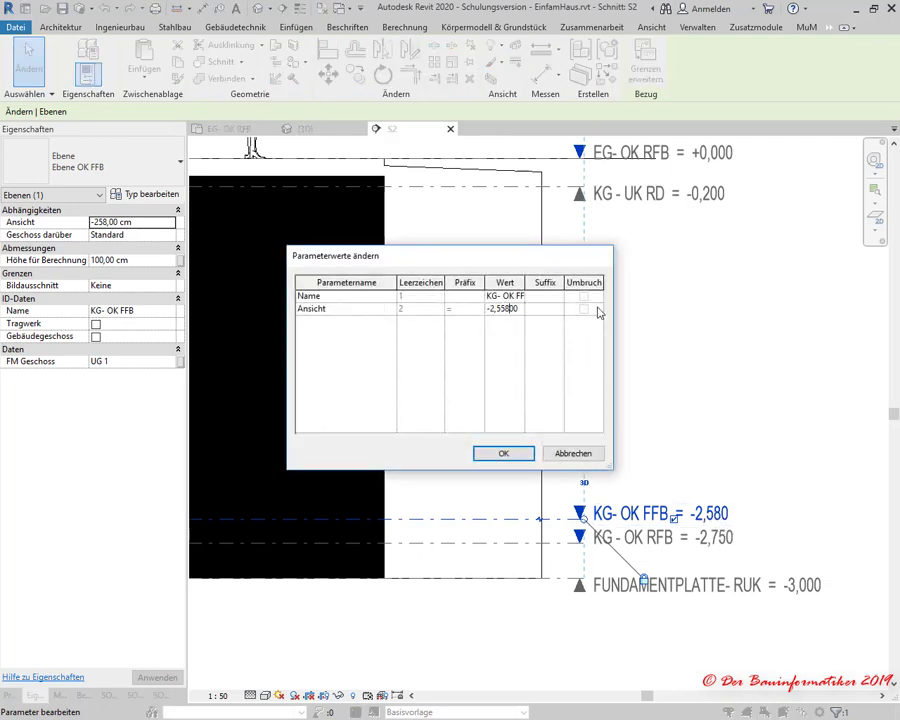
key("BackSpace")
left_click(494, 453)
scroll(554, 420, "down", 3)
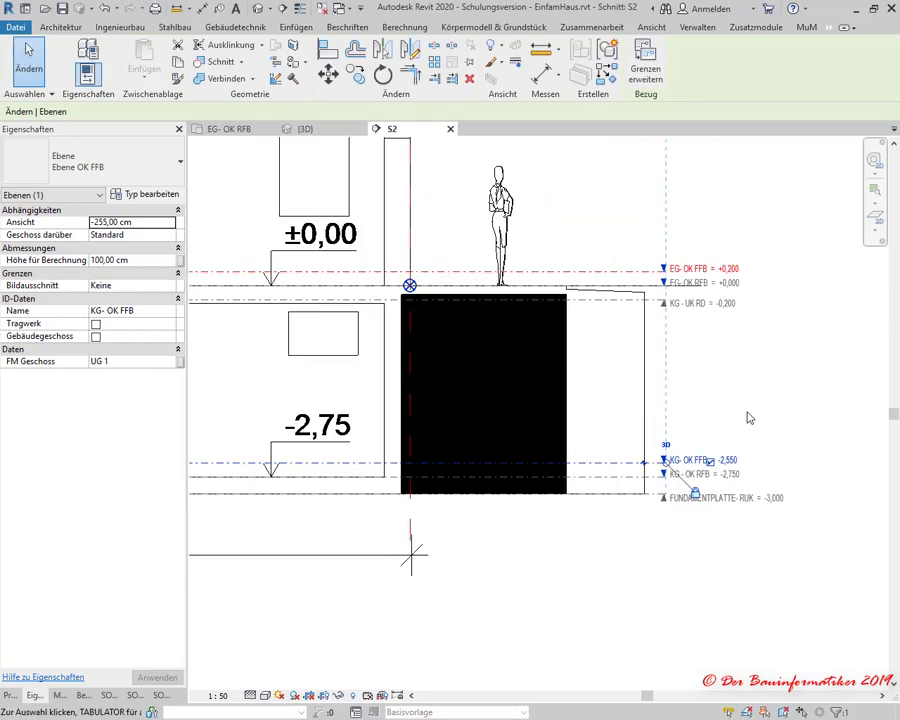
scroll(700, 414, "down", 3)
scroll(381, 446, "up", 3)
scroll(373, 446, "up", 2)
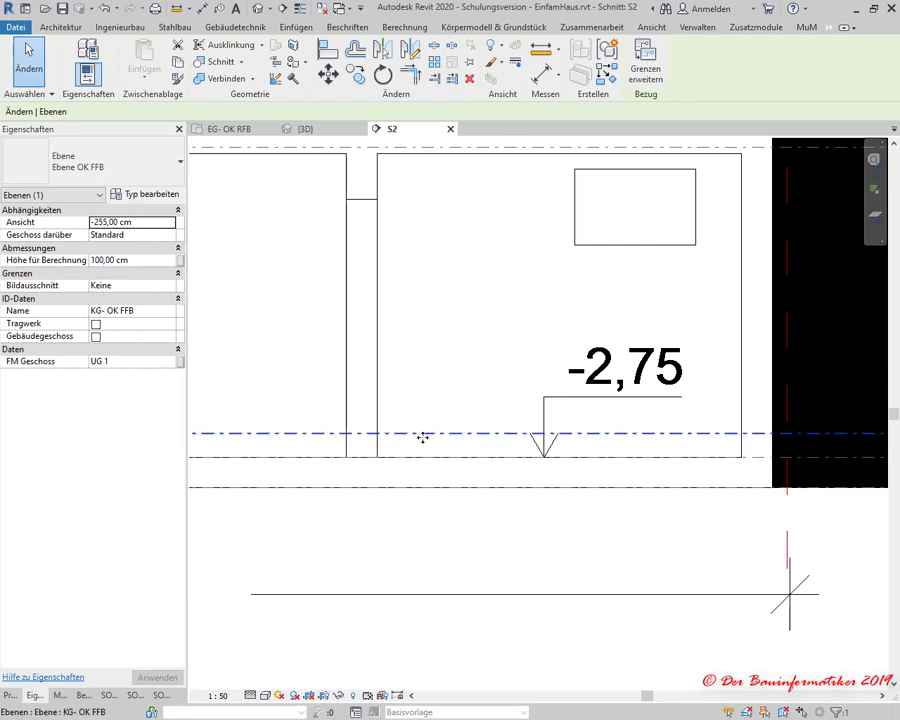
scroll(410, 433, "down", 4)
middle_click_drag(458, 402, 321, 516)
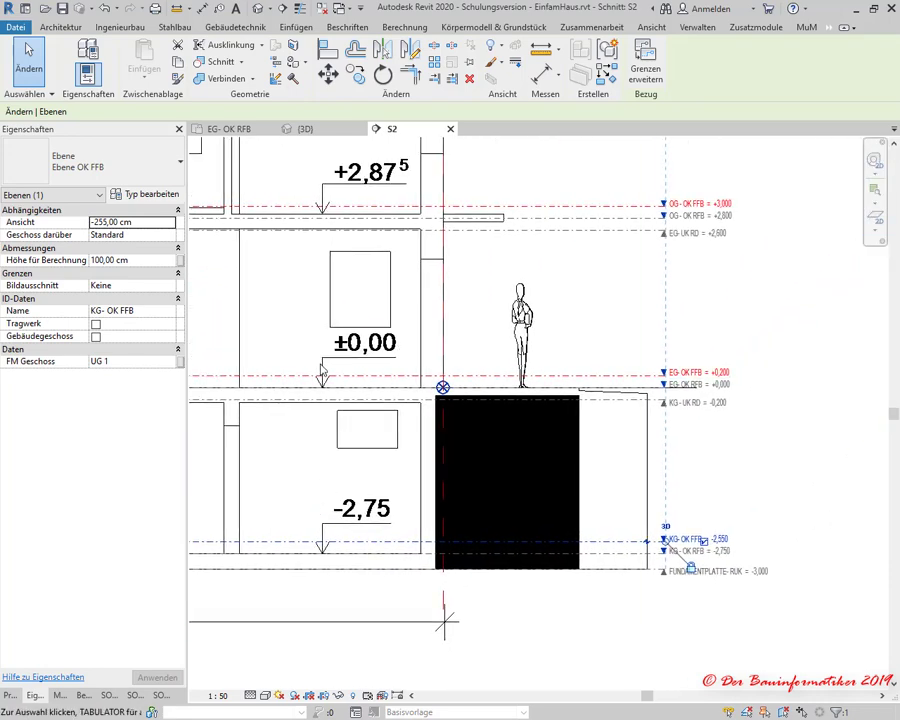
middle_click_drag(498, 401, 459, 456)
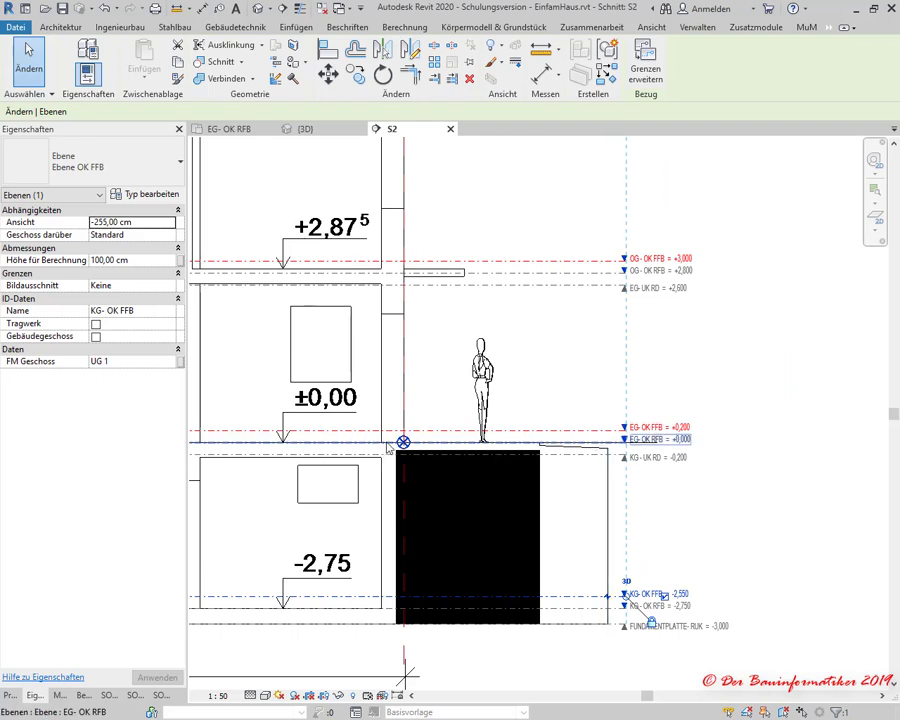
Step: Align the KG- UK RD and EG- UK RD levels with the imported drawing's lines
scroll(317, 450, "up", 1)
scroll(317, 450, "up", 3)
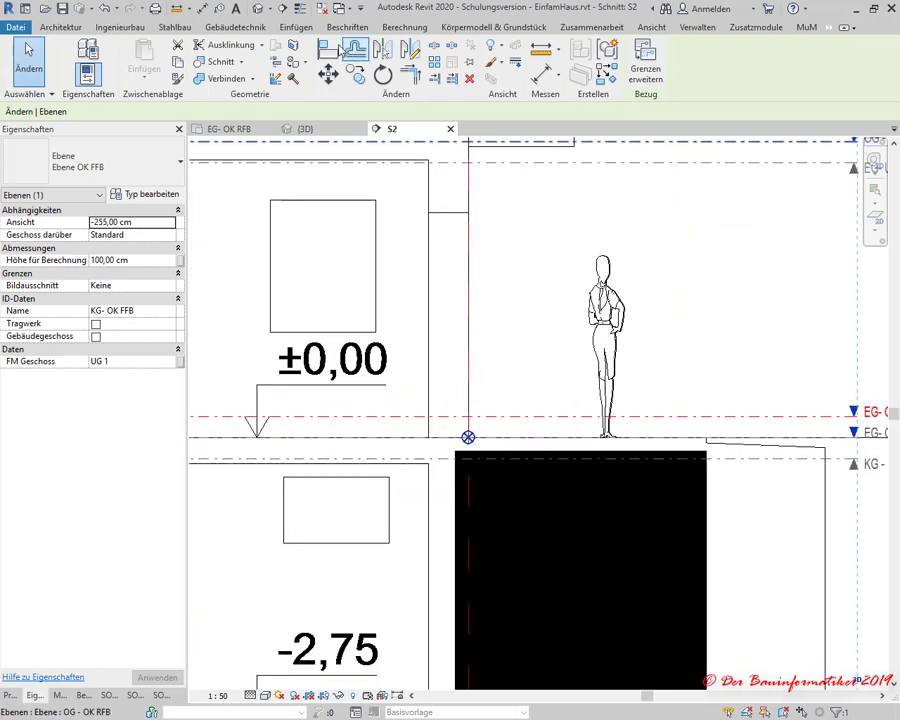
left_click(329, 52)
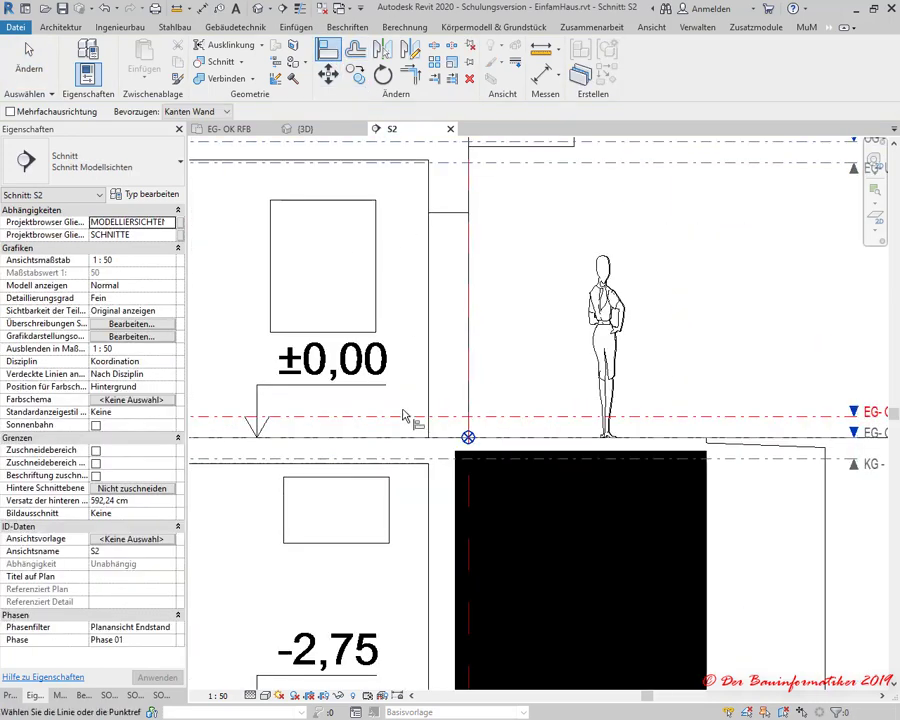
left_click(366, 466)
scroll(336, 474, "down", 1)
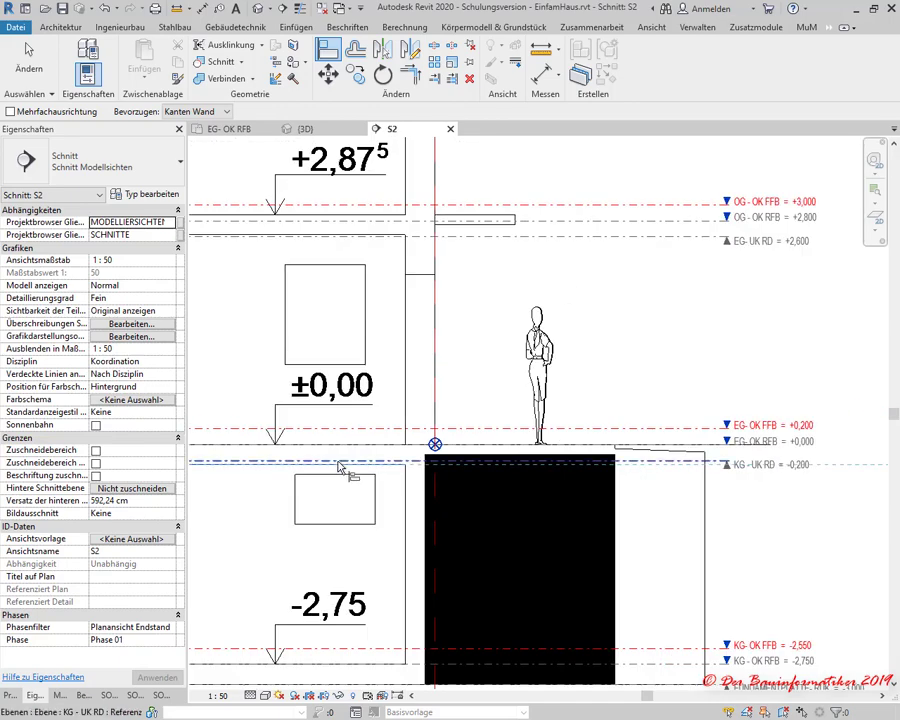
left_click(340, 464)
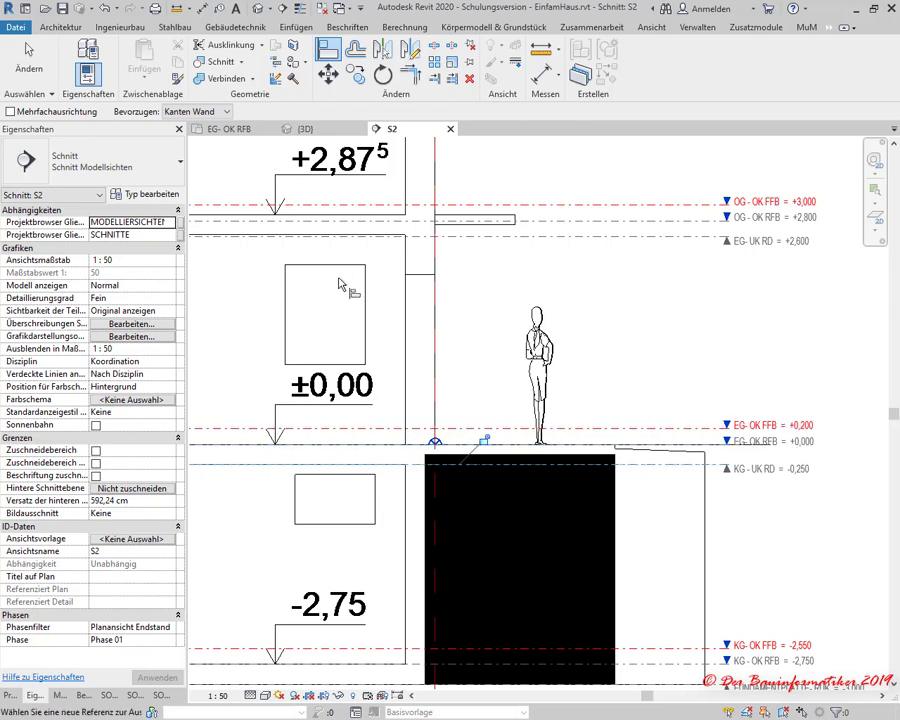
middle_click_drag(343, 281, 433, 445)
scroll(414, 378, "up", 2)
scroll(414, 382, "up", 1)
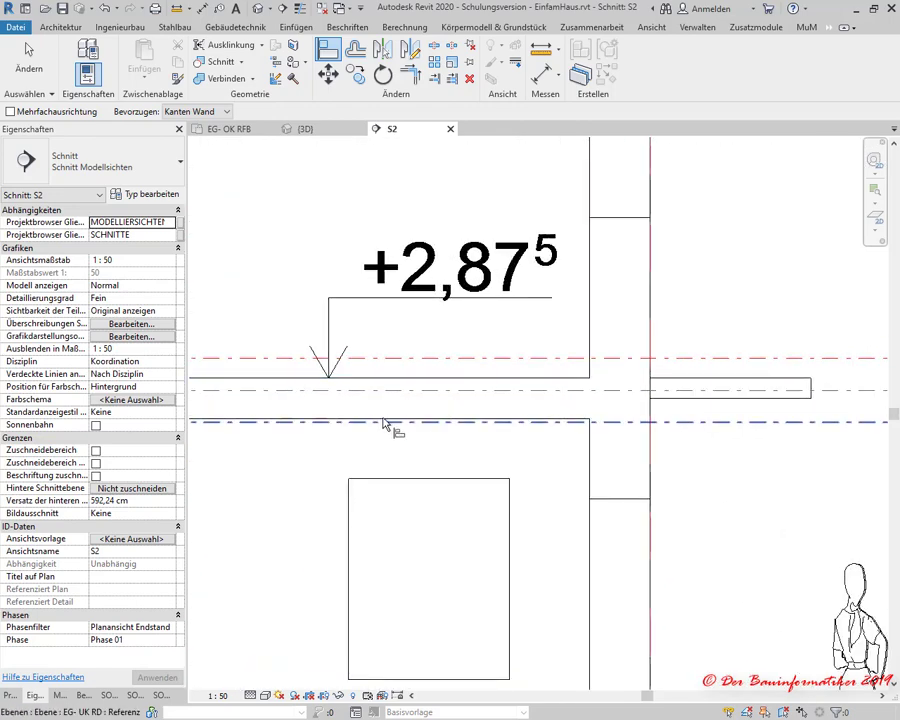
left_click(381, 421)
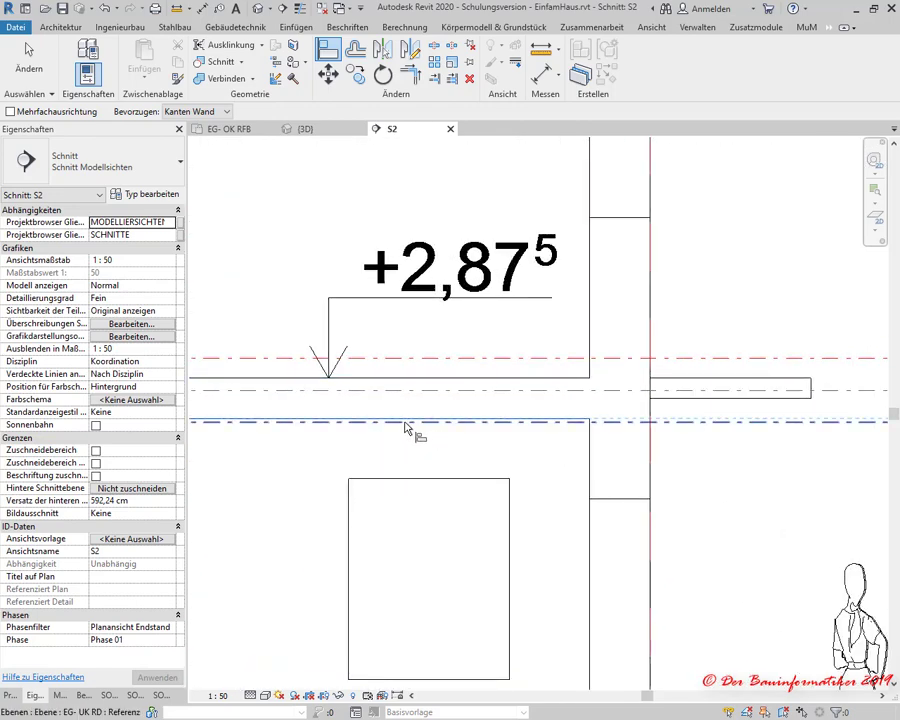
left_click(405, 422)
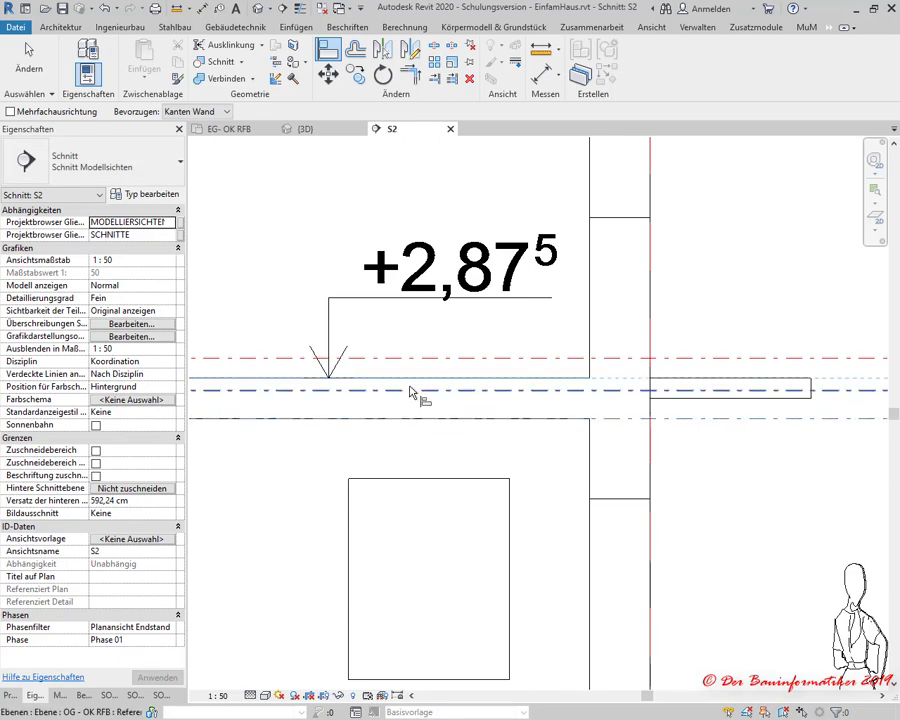
Step: Align the level near +5,75 to the slab edge and the First level to the roof top edge
scroll(672, 366, "down", 5)
scroll(672, 366, "up", 5)
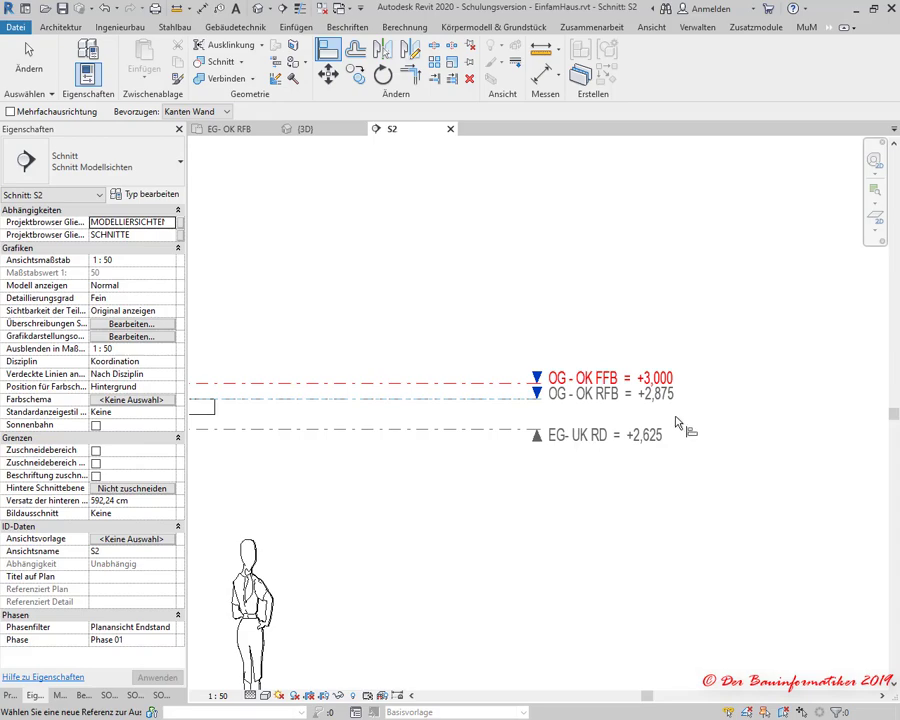
scroll(352, 321, "down", 3)
scroll(352, 321, "up", 6)
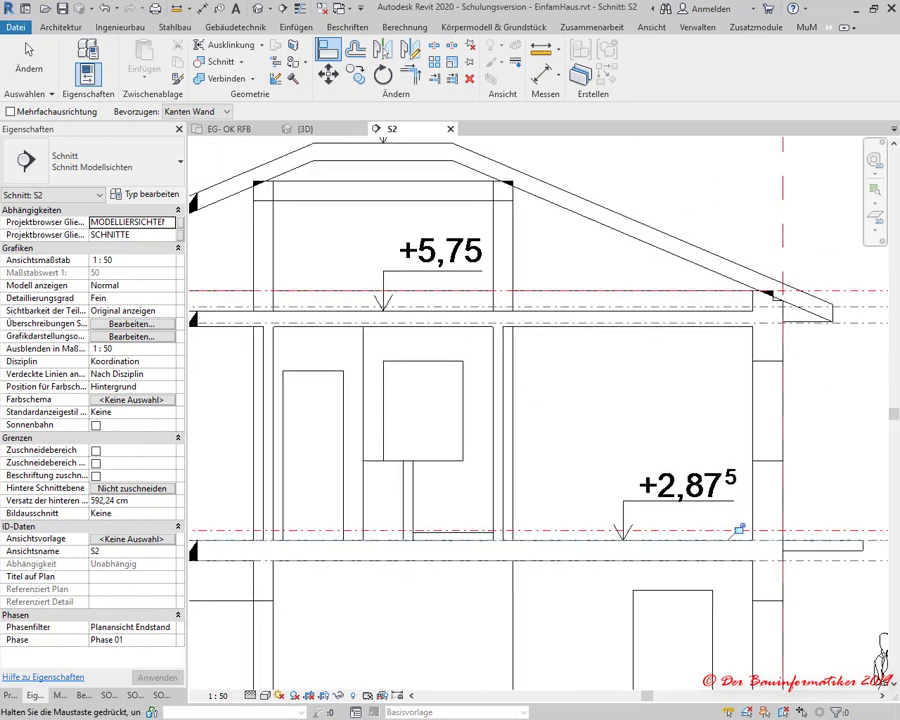
scroll(635, 307, "up", 2)
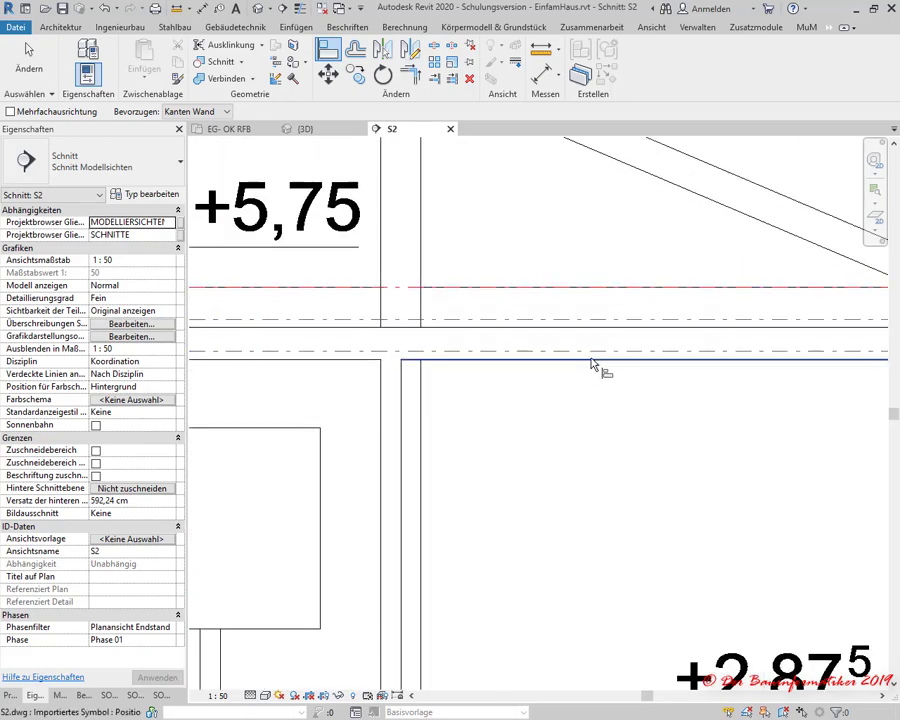
left_click(586, 352)
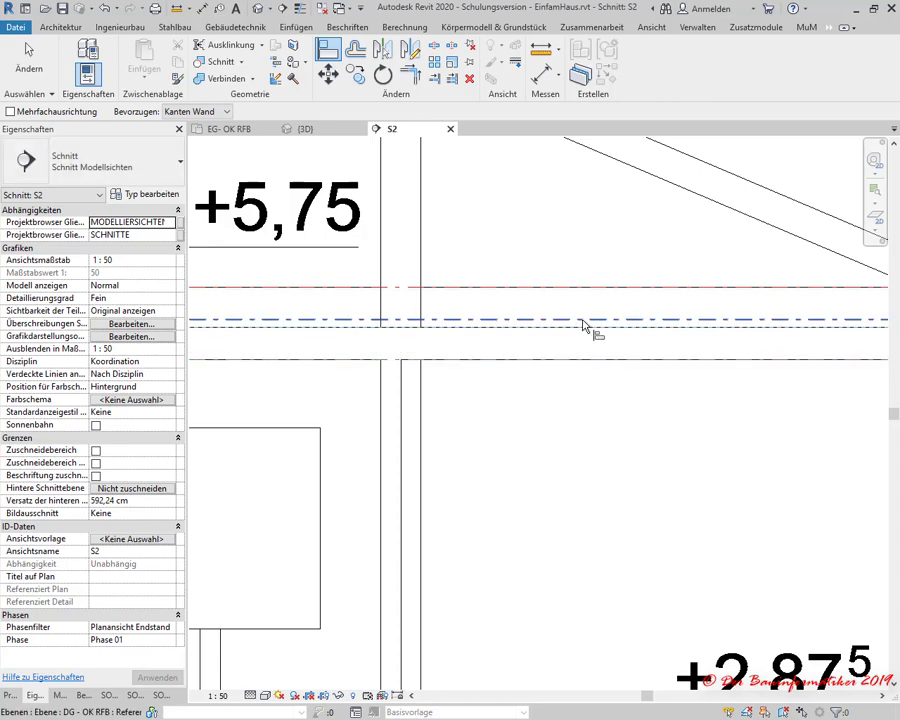
scroll(511, 338, "down", 3)
scroll(465, 310, "up", 1)
middle_click_drag(420, 250, 407, 410)
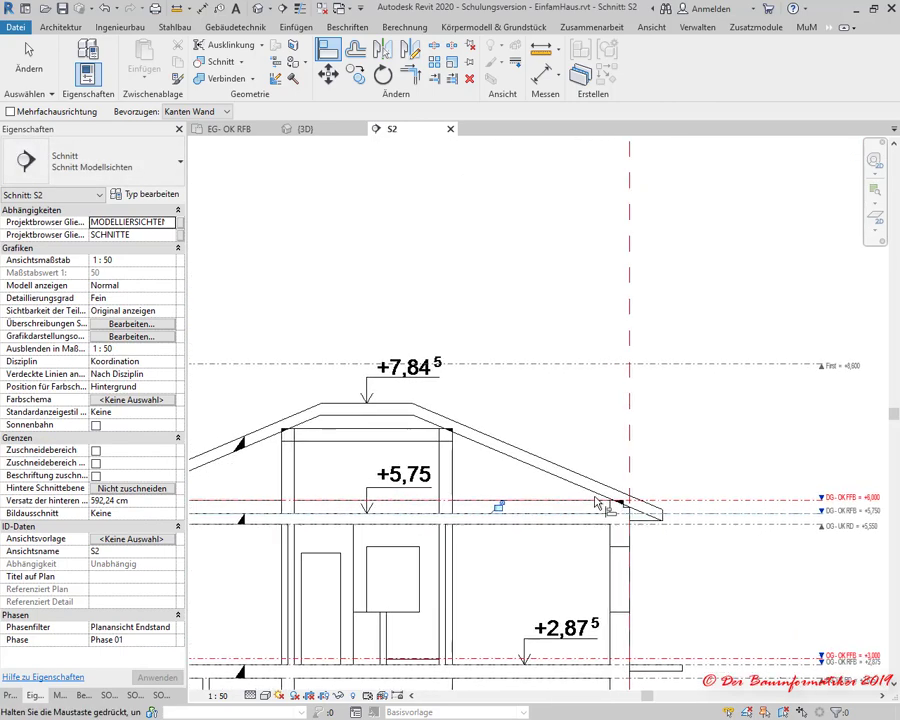
left_click(407, 410)
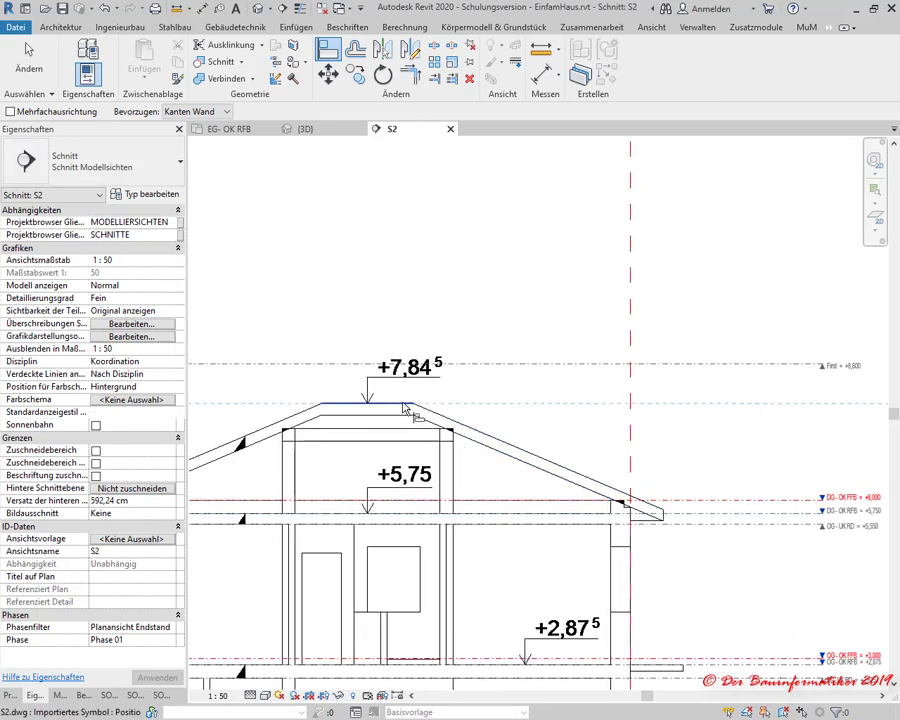
left_click(481, 367)
scroll(508, 416, "down", 4)
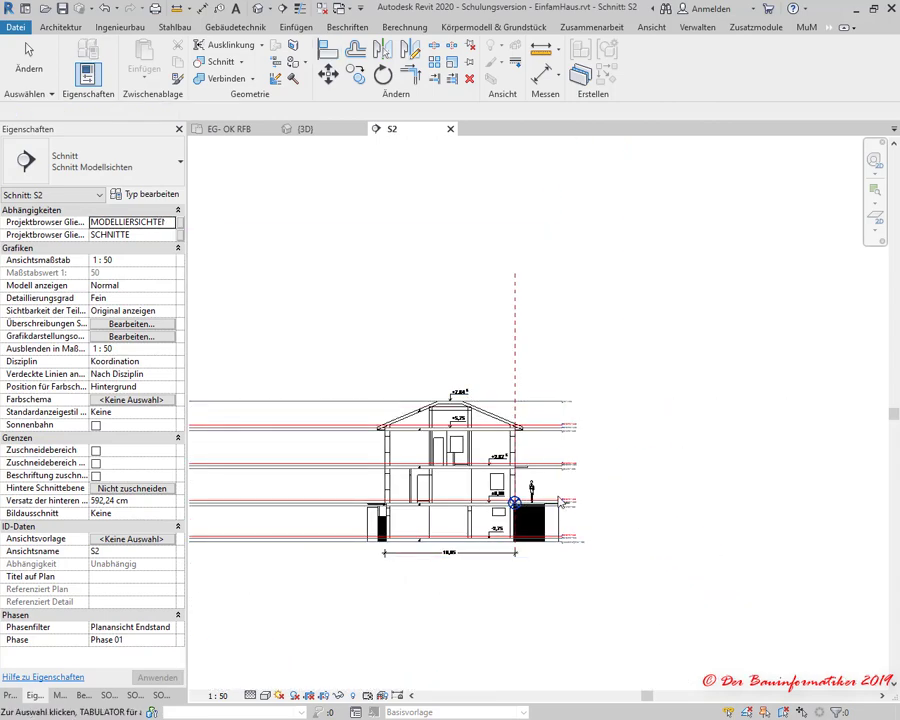
Step: Finish aligning and select the KG - UK RD level at its far left end
key("Escape")
scroll(540, 460, "up", 3)
scroll(524, 424, "up", 3)
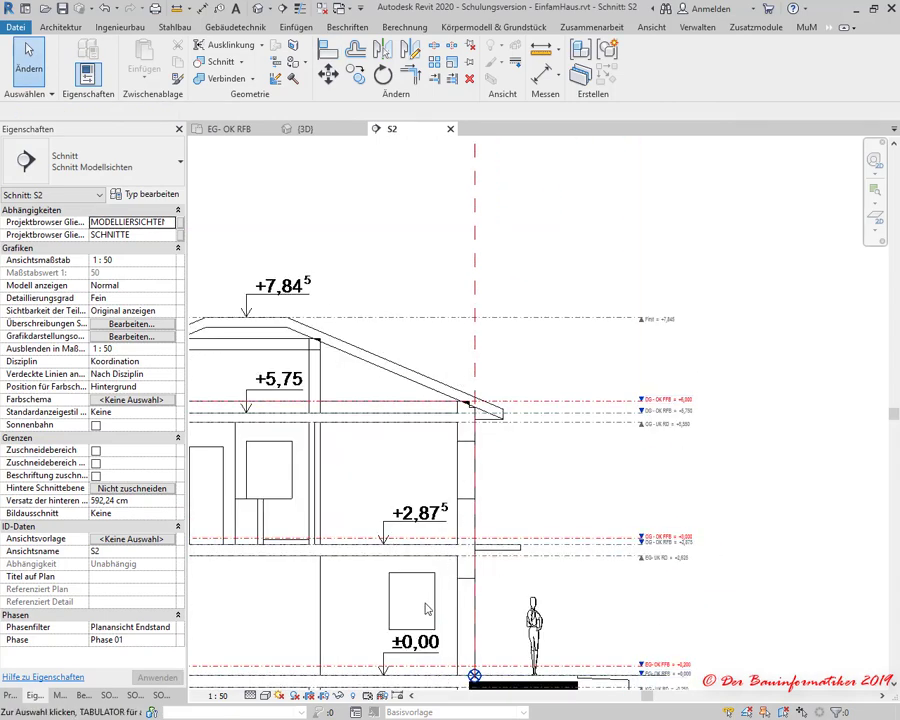
scroll(425, 608, "down", 1)
scroll(425, 608, "down", 3)
mouse_move(464, 521)
middle_mouse_down()
mouse_move(524, 533)
mouse_move(533, 476)
middle_mouse_up()
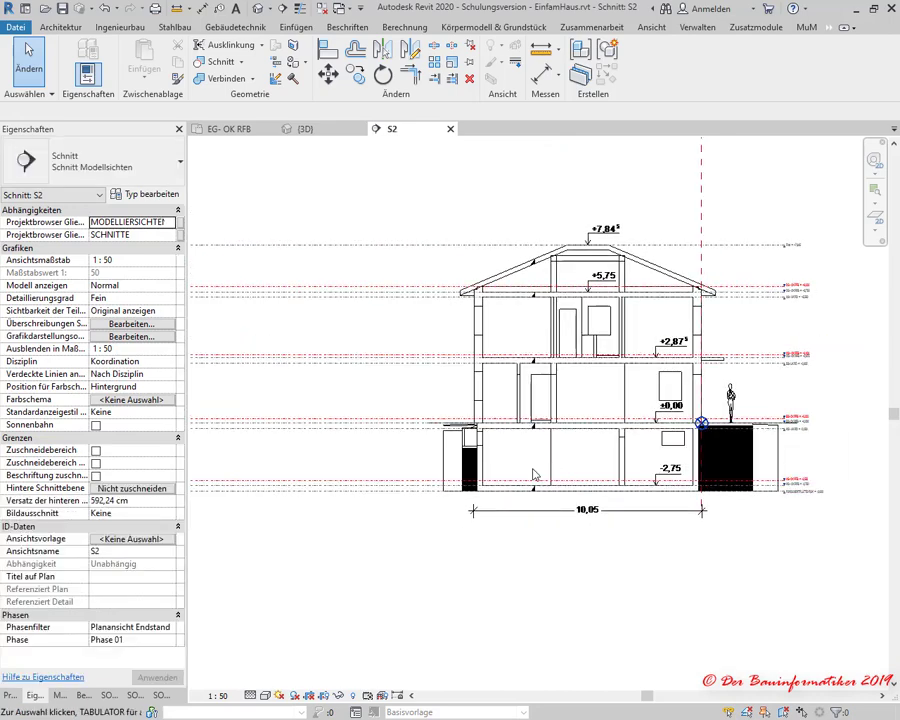
scroll(533, 476, "down", 1)
middle_click_drag(363, 468, 727, 492)
scroll(562, 502, "down", 2)
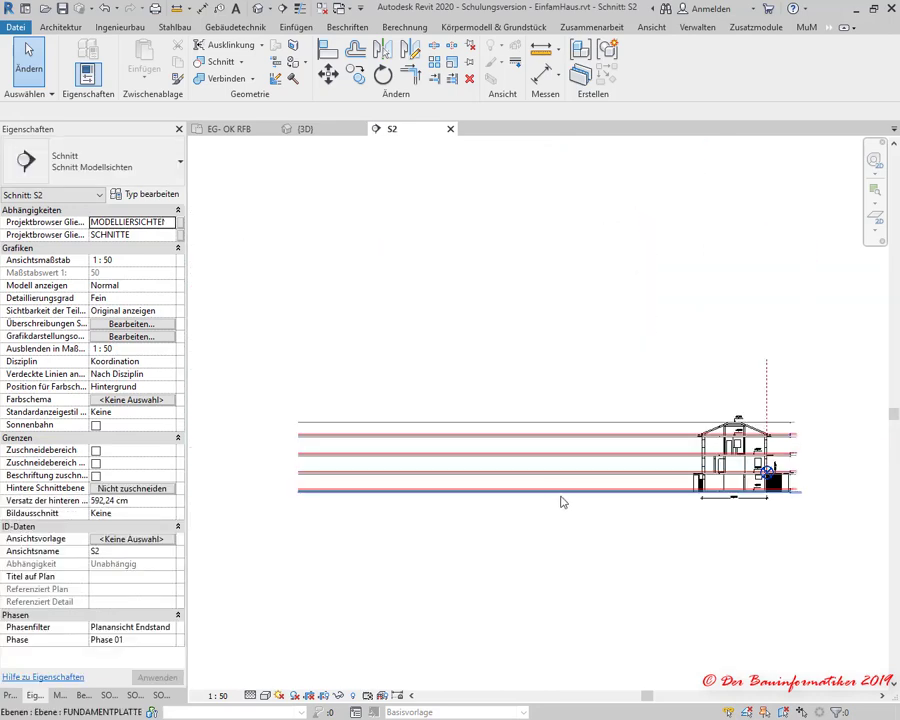
scroll(404, 480, "up", 2)
scroll(325, 482, "up", 3)
left_click(315, 474)
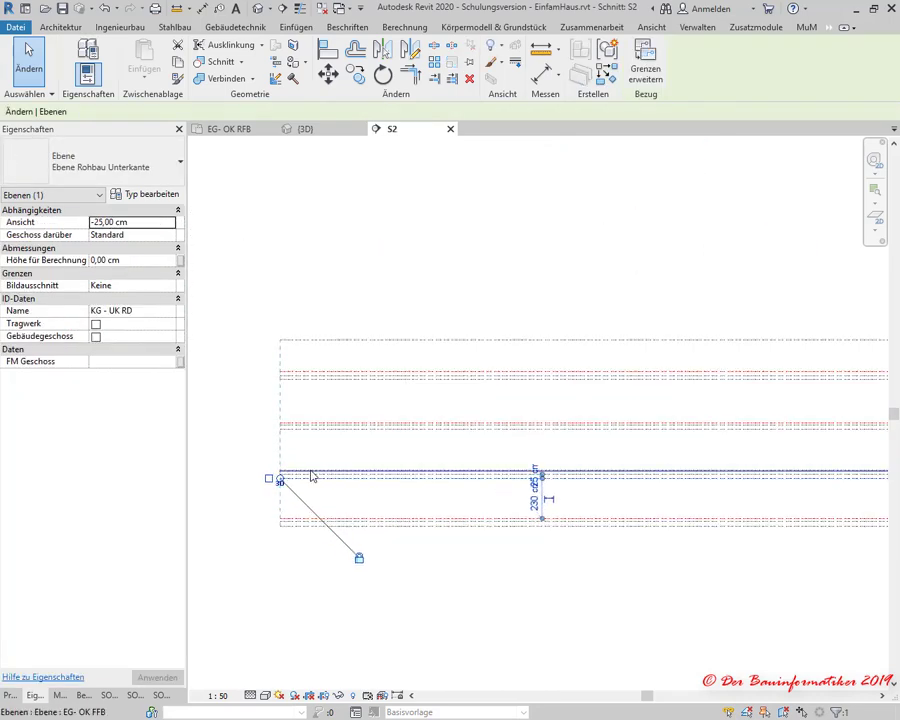
scroll(311, 476, "up", 3)
scroll(312, 515, "down", 2)
scroll(300, 516, "down", 1)
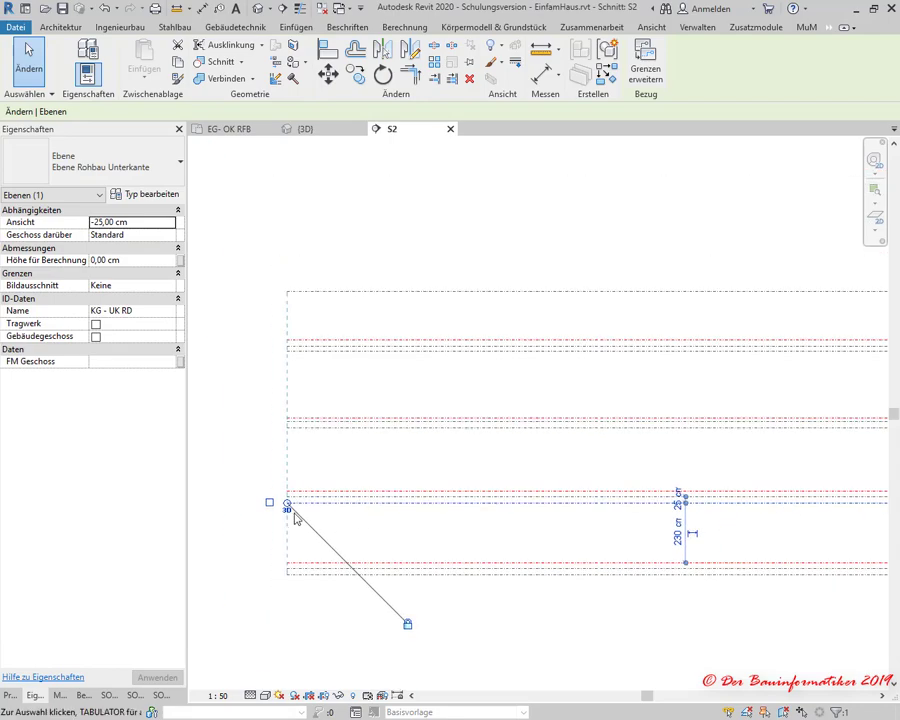
scroll(290, 510, "up", 2)
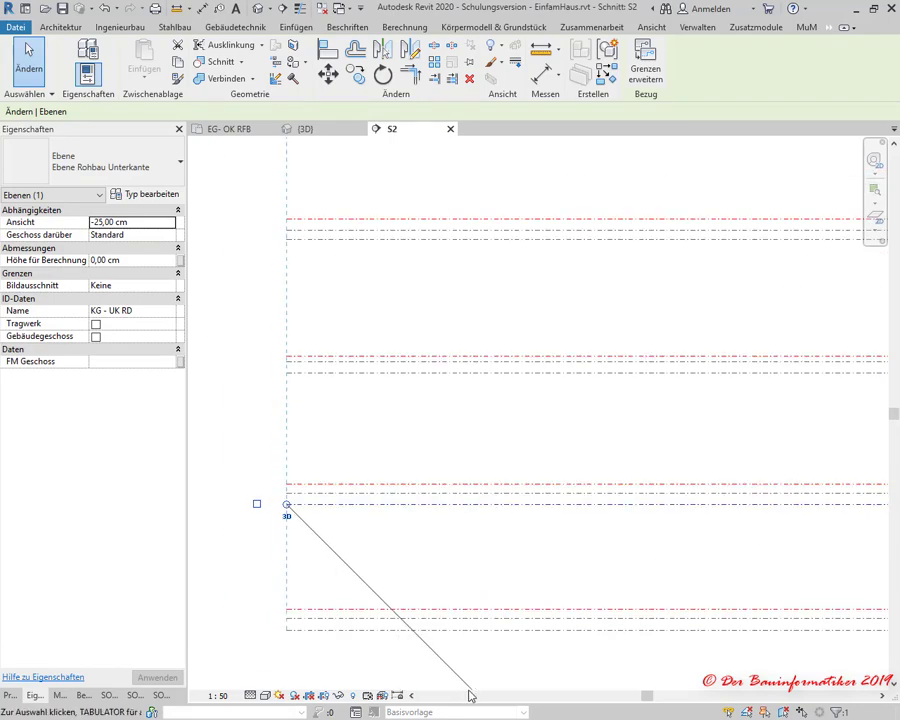
scroll(470, 695, "down", 2)
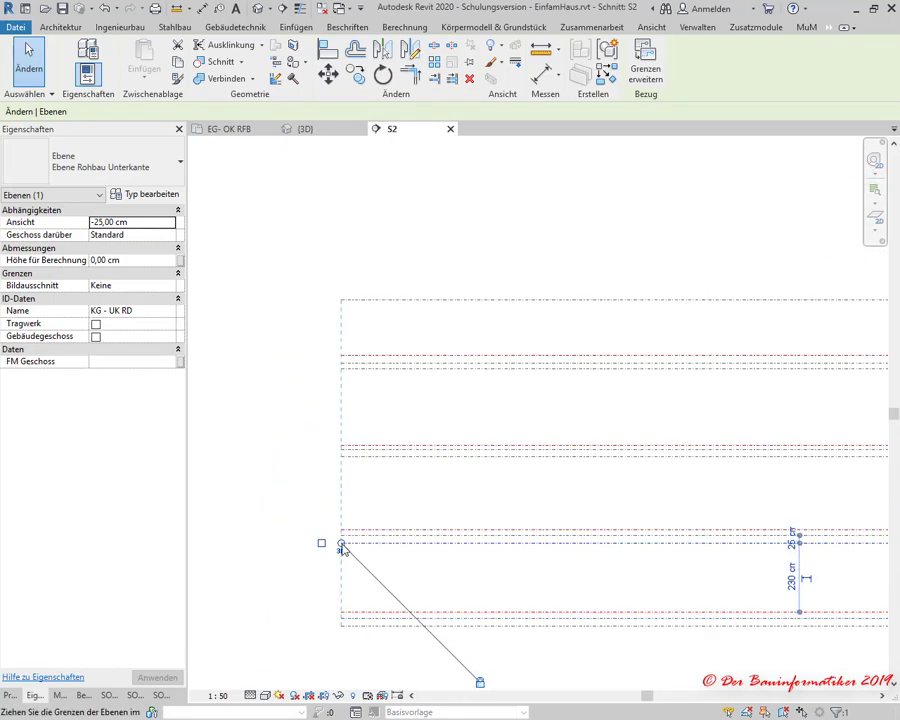
Step: Pull the levels' left ends in so they start just beside the building
left_click_drag(342, 548, 461, 543)
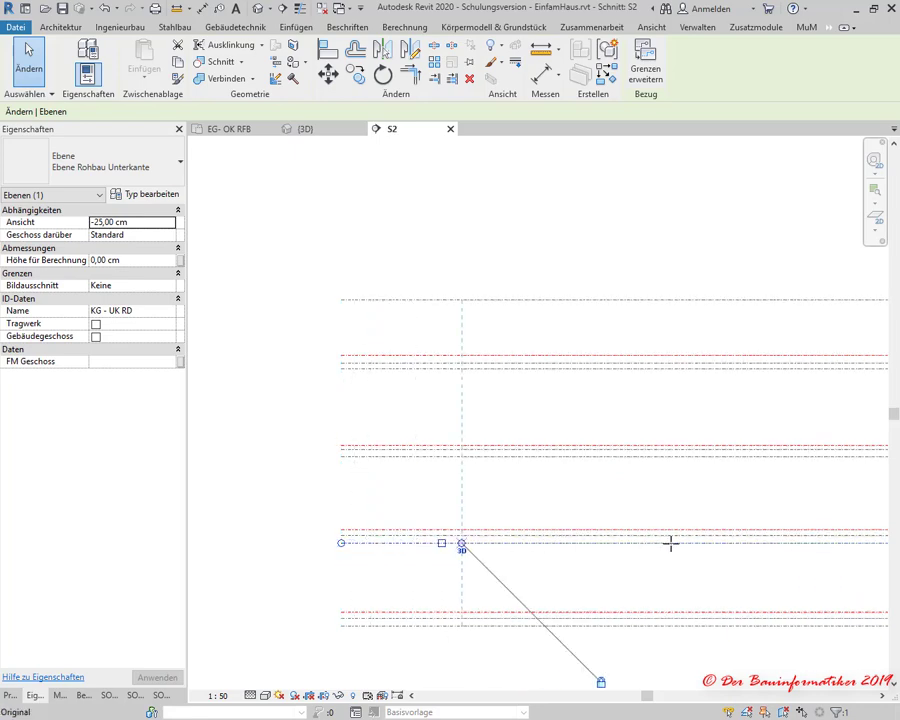
left_click_drag(670, 543, 816, 546)
middle_click_drag(738, 574, 131, 537)
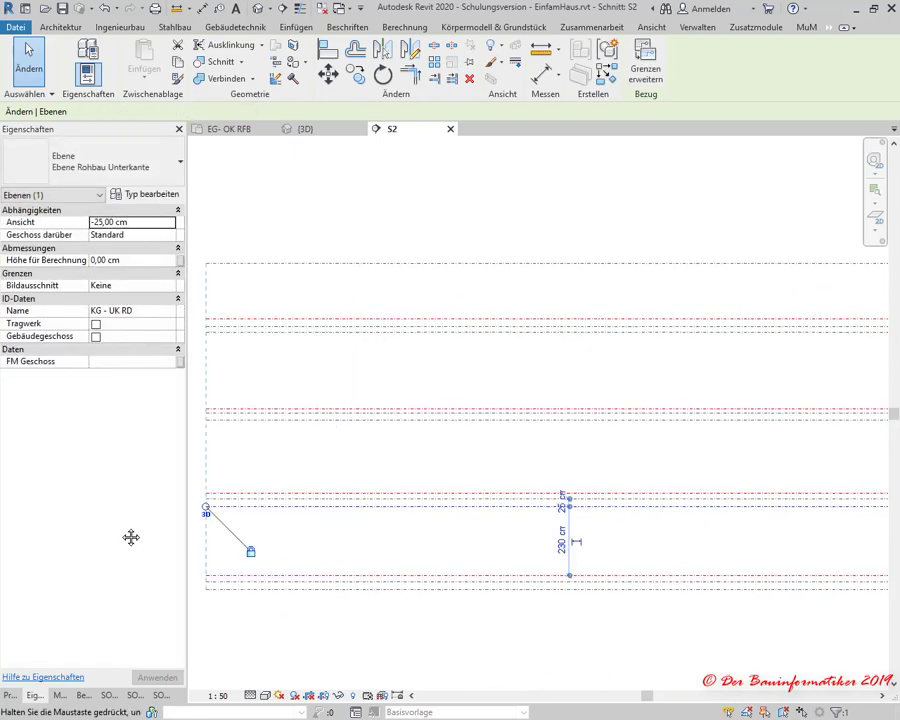
scroll(414, 543, "down", 1)
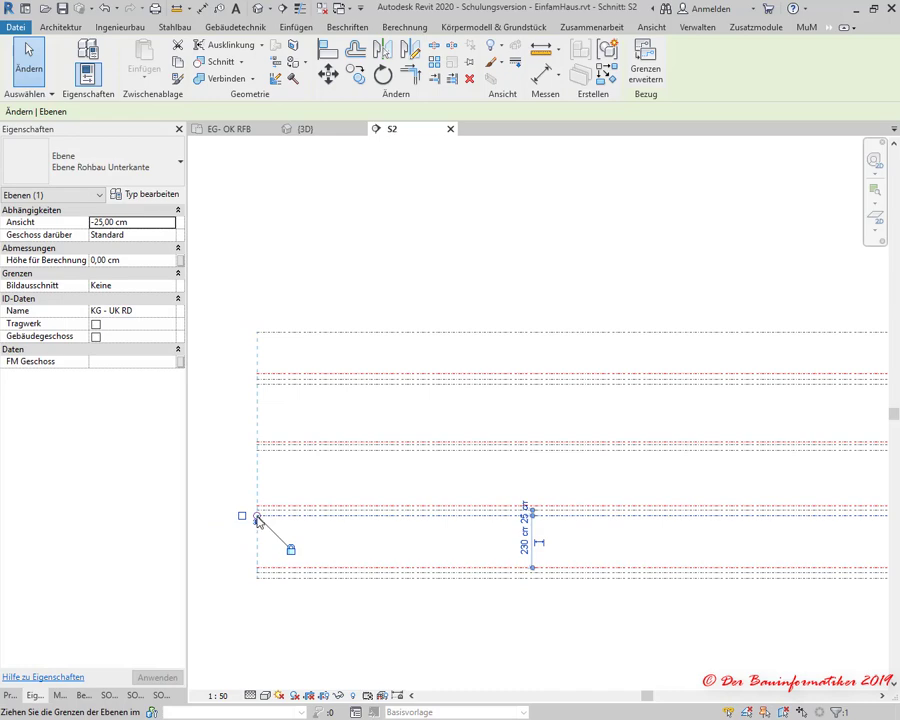
left_click_drag(257, 519, 829, 518)
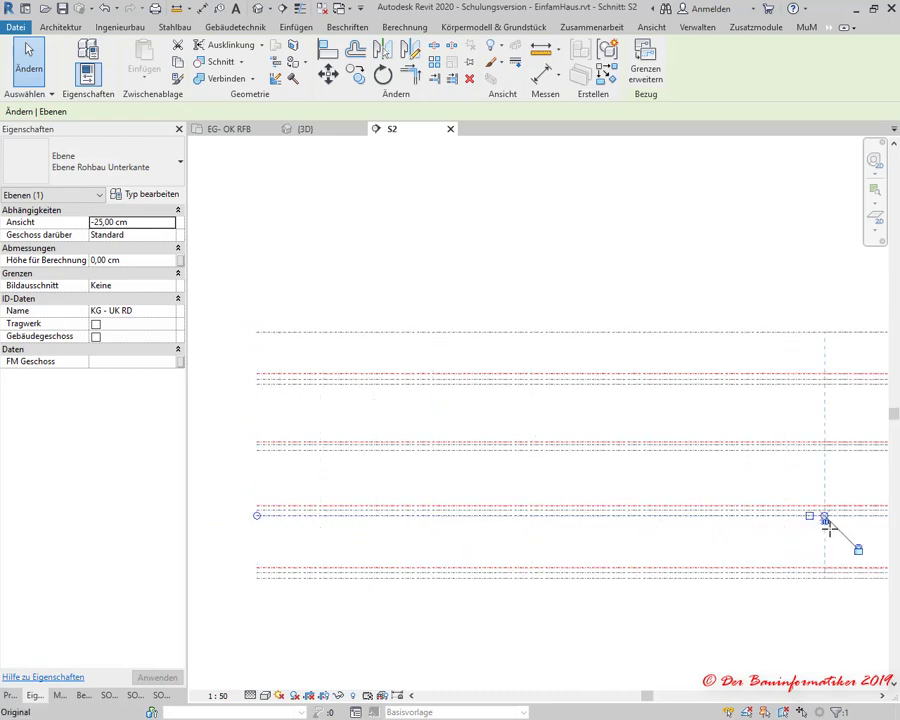
middle_click_drag(724, 566, 256, 562)
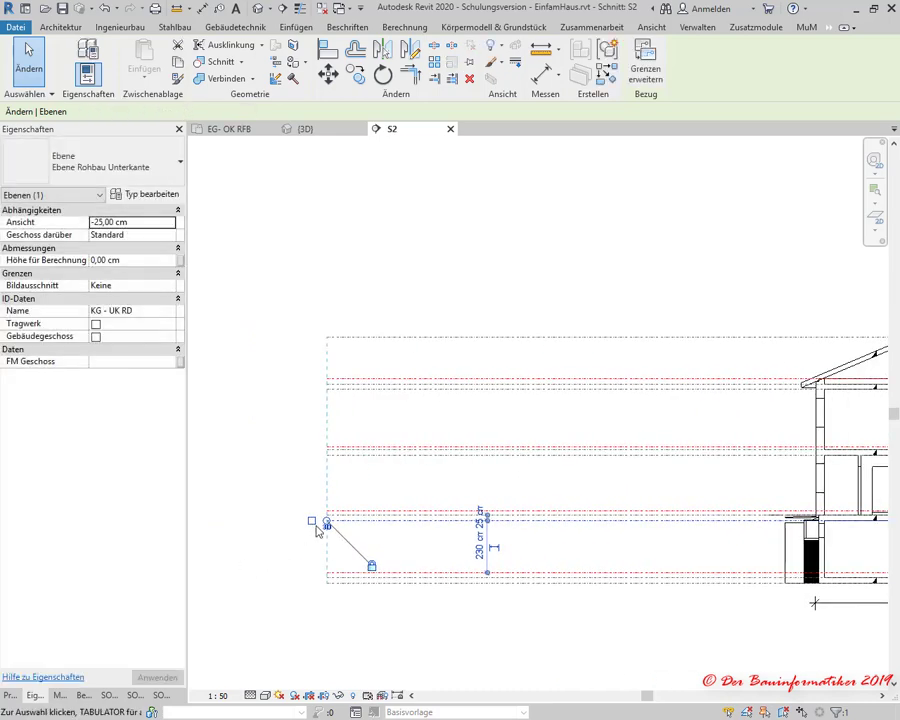
left_click_drag(328, 527, 747, 522)
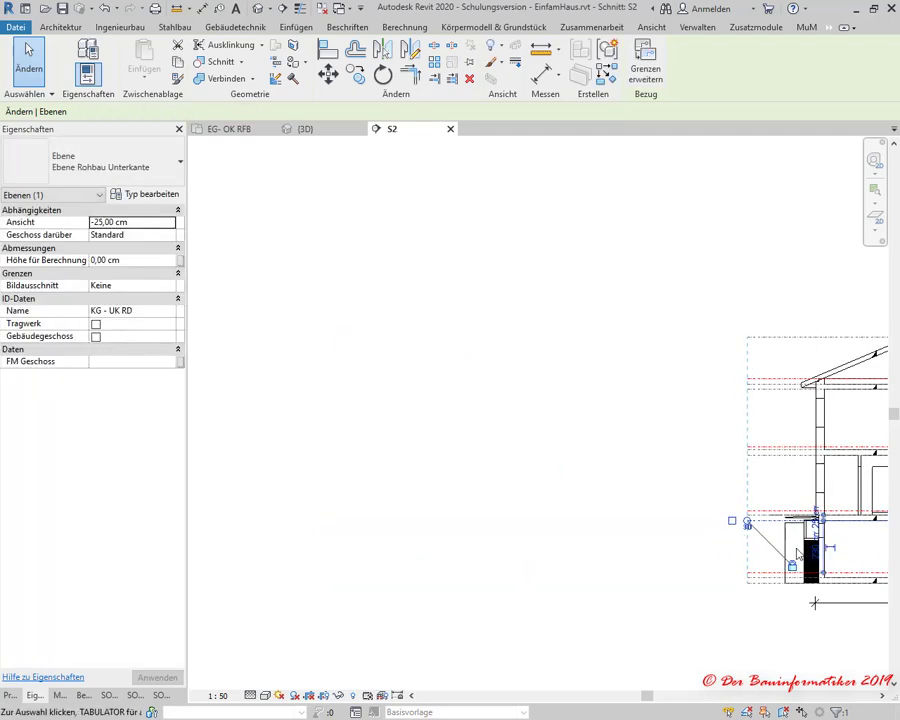
scroll(797, 555, "up", 2)
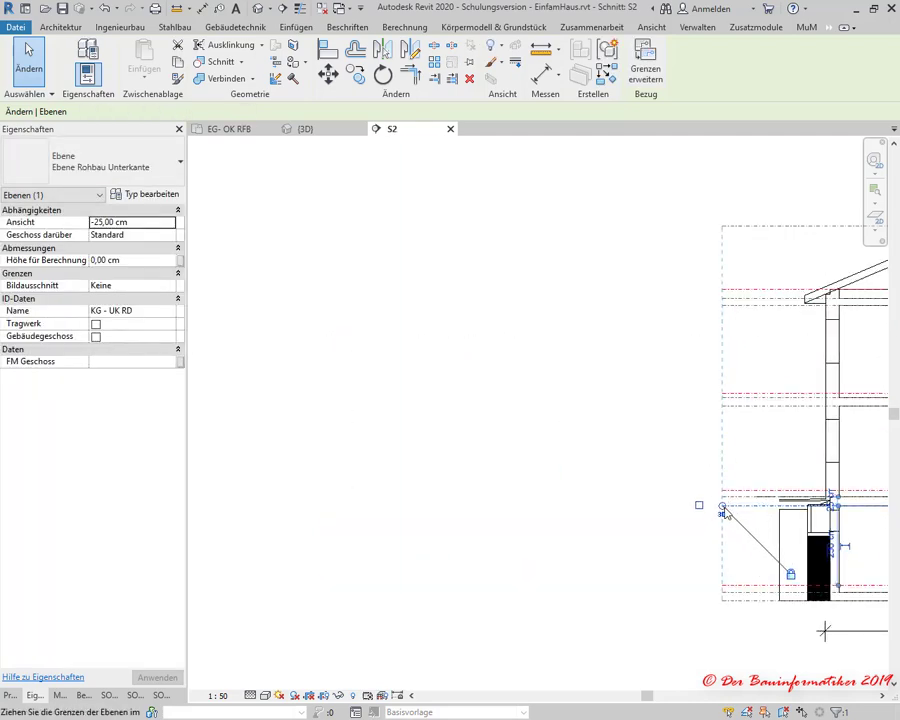
Step: Zoom to fit, shorten X-Ursprung to just above the roof, then switch to {3D}
left_click(508, 515)
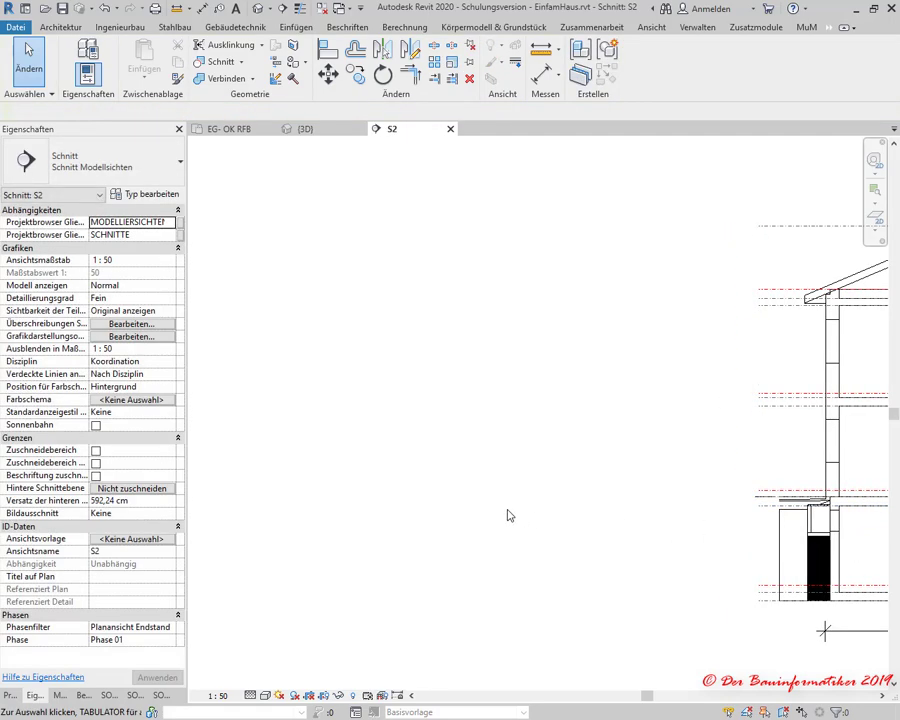
key("z")
key("f")
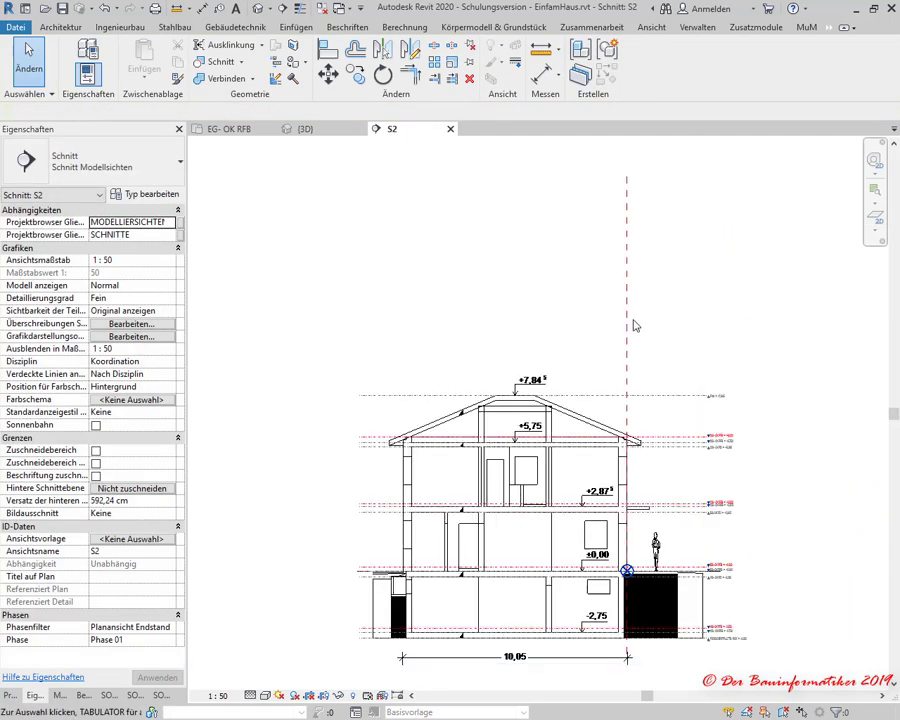
left_click(630, 325)
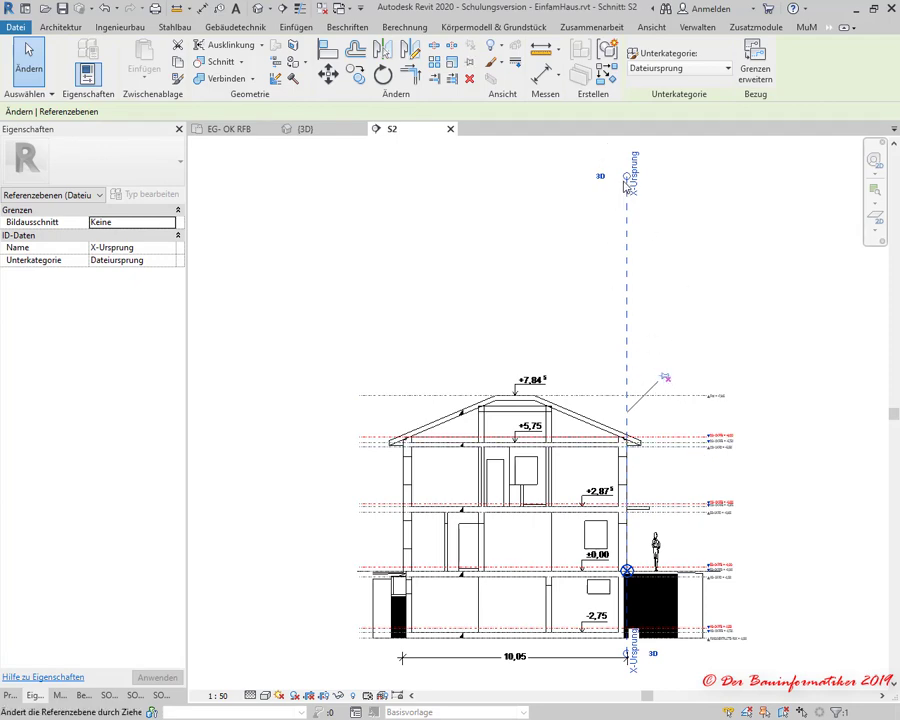
left_click_drag(630, 180, 655, 426)
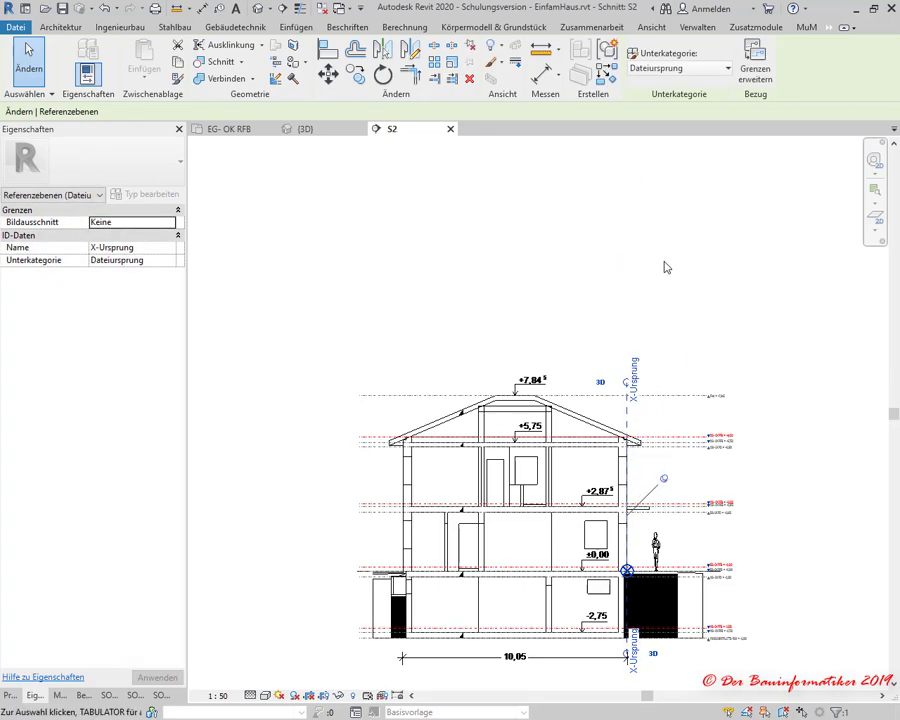
scroll(665, 267, "up", 3)
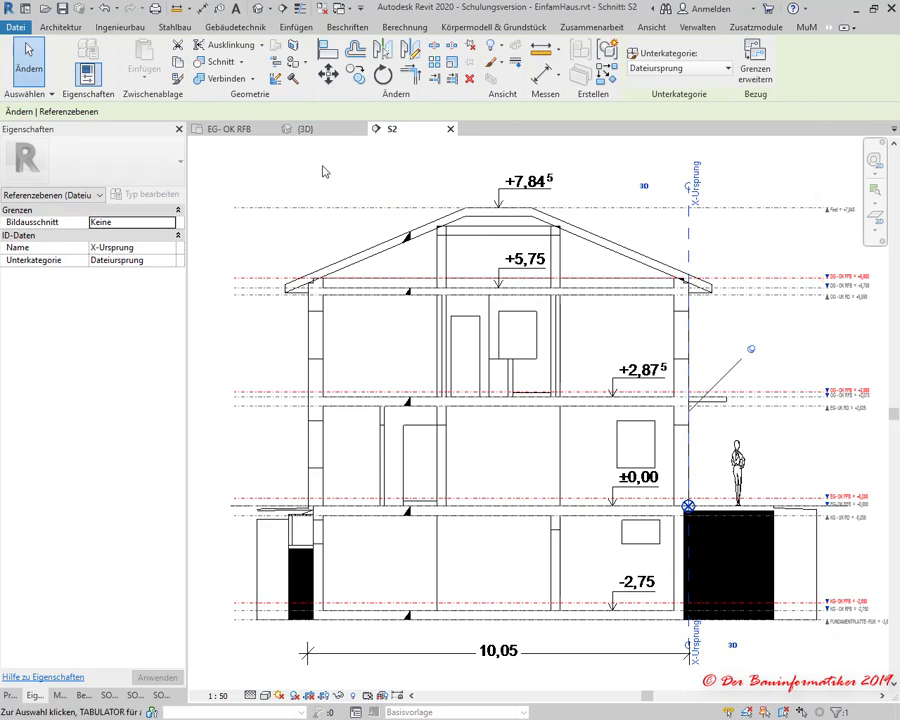
left_click(310, 128)
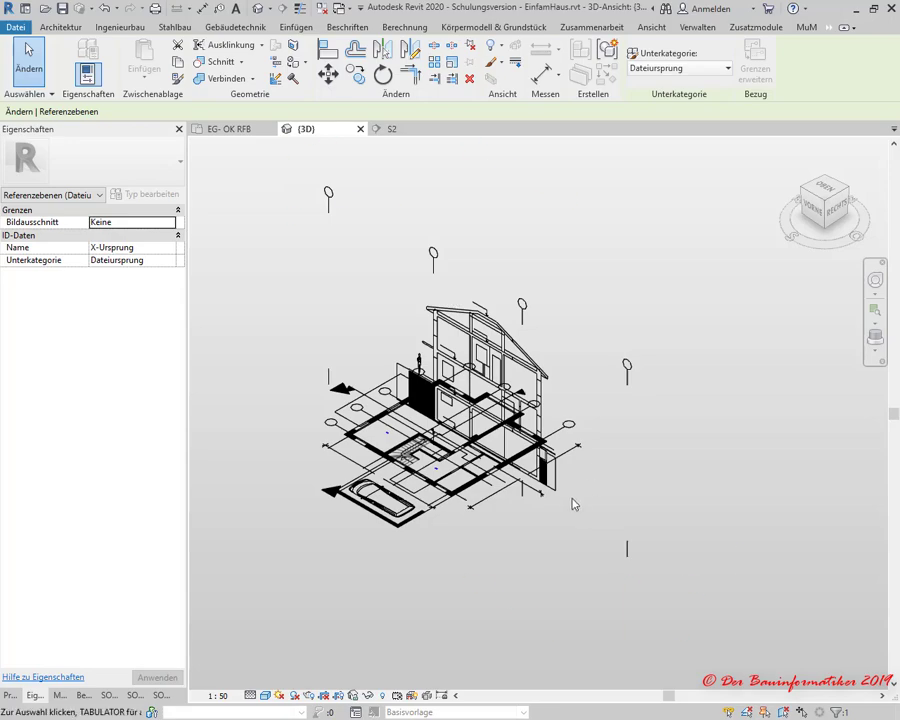
Step: Orbit and pan the 3D house model, then view it from the ViewCube's top face
scroll(575, 504, "up", 2)
scroll(575, 504, "up", 2)
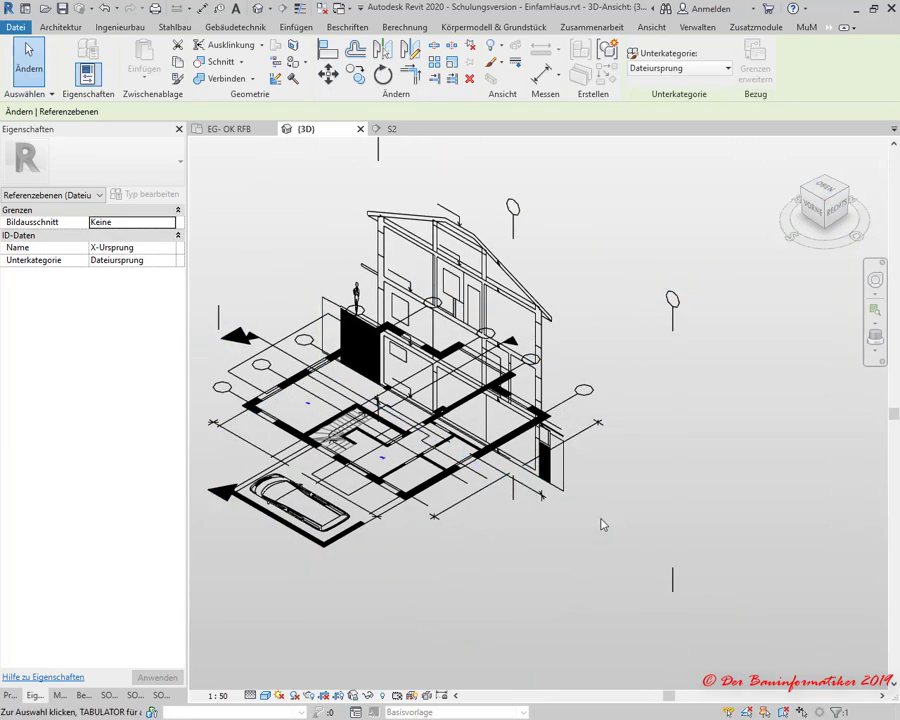
mouse_move(640, 555)
middle_mouse_down("shift")
mouse_move(458, 574)
mouse_move(424, 532)
middle_mouse_up("shift")
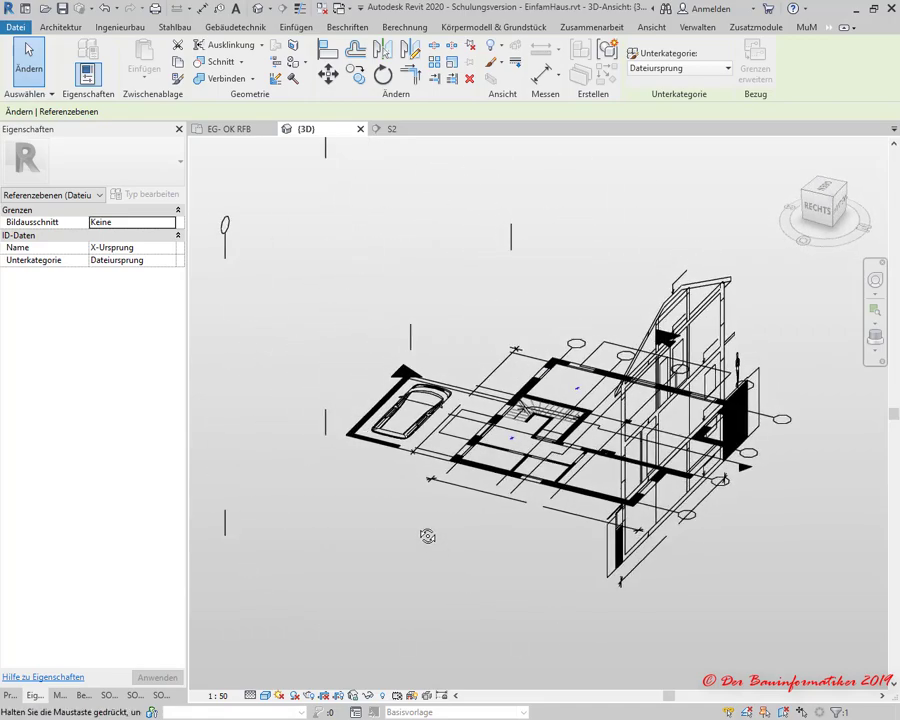
key("Escape")
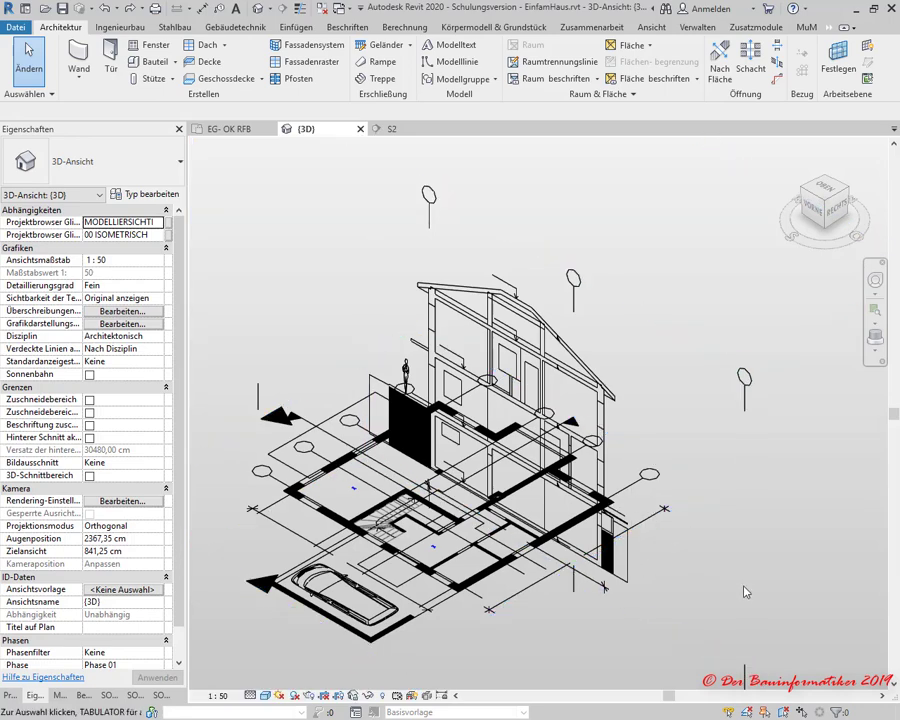
mouse_move(687, 589)
middle_mouse_down()
mouse_move(629, 636)
mouse_move(707, 543)
middle_mouse_up()
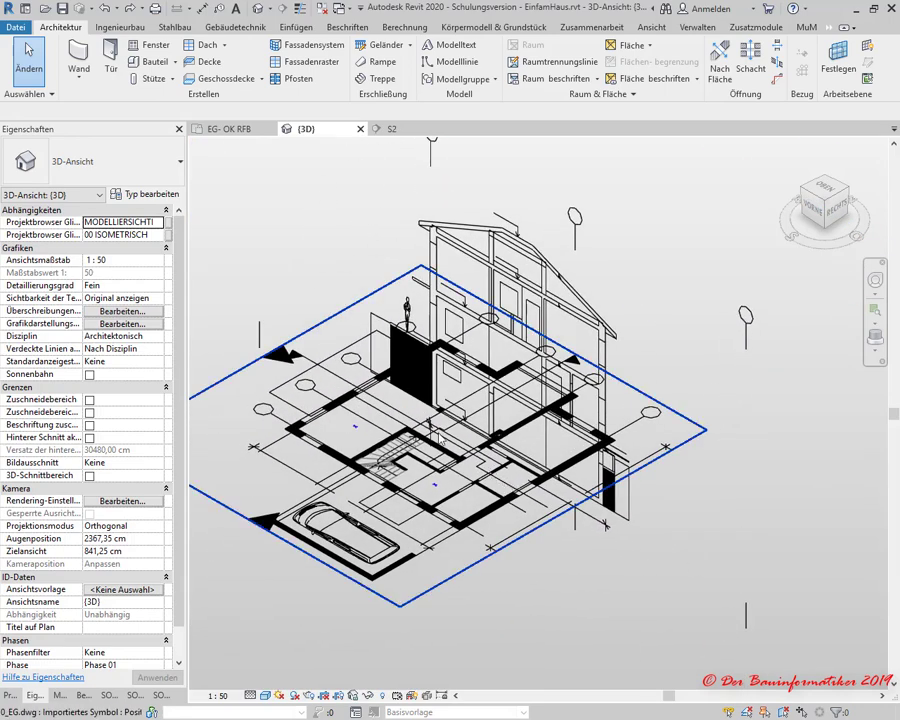
scroll(505, 482, "up", 1)
scroll(498, 474, "up", 2)
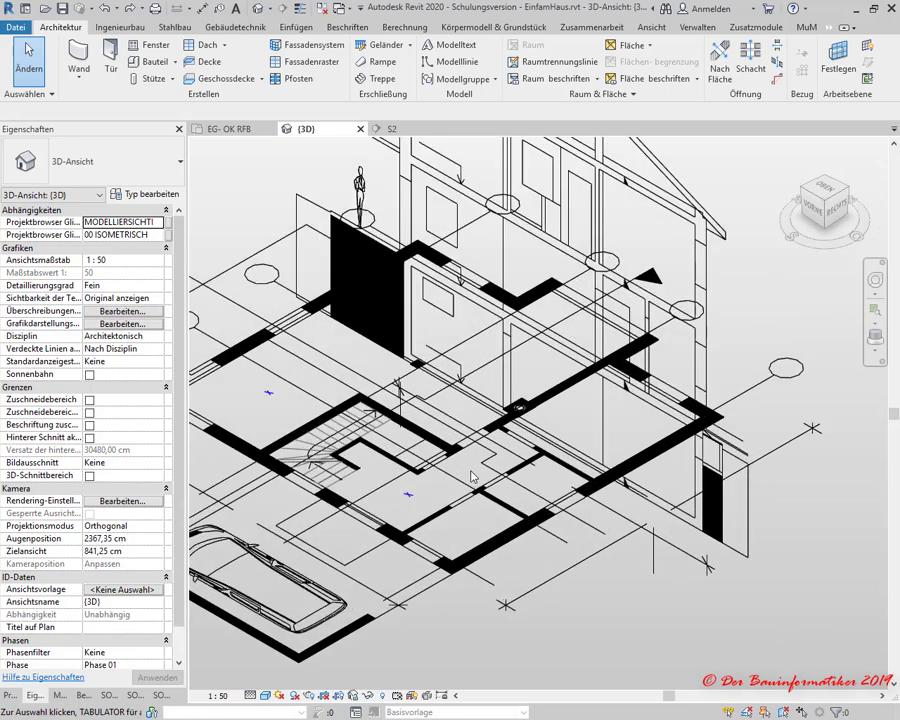
scroll(490, 466, "up", 2)
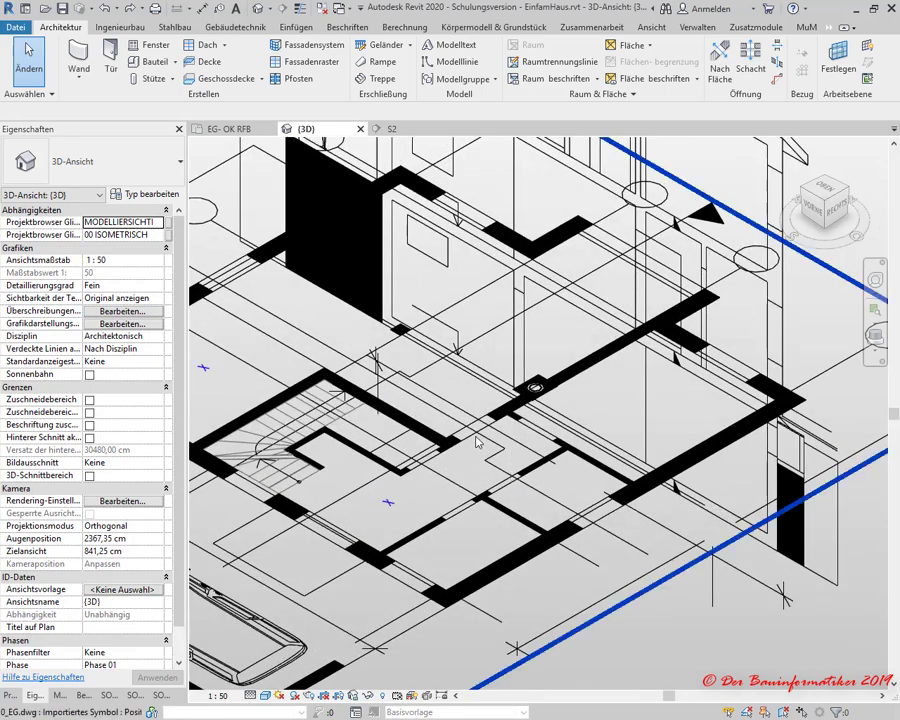
scroll(477, 437, "down", 4)
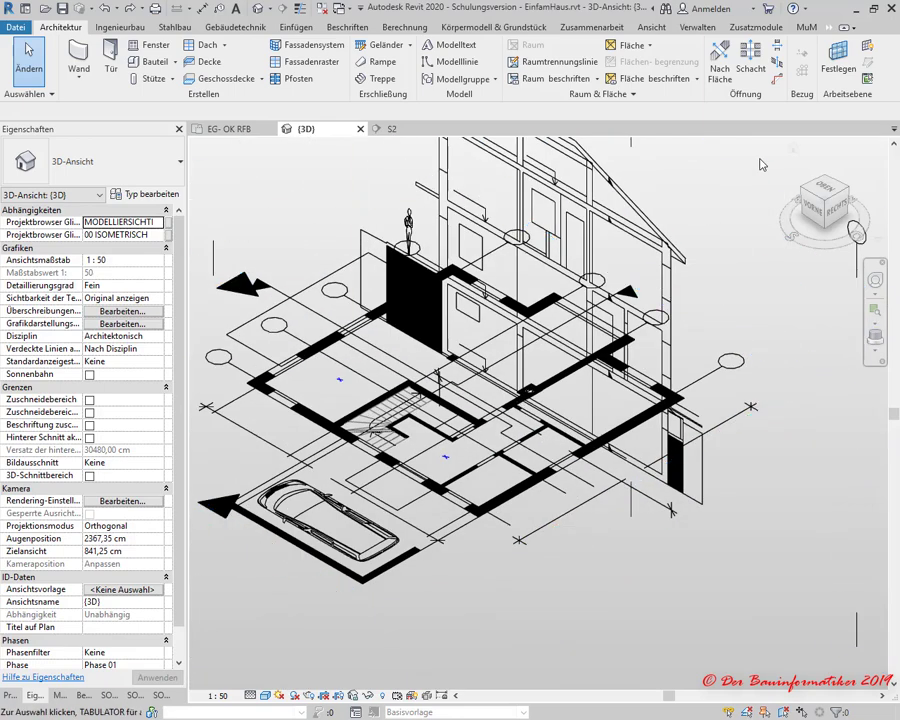
left_click(823, 190)
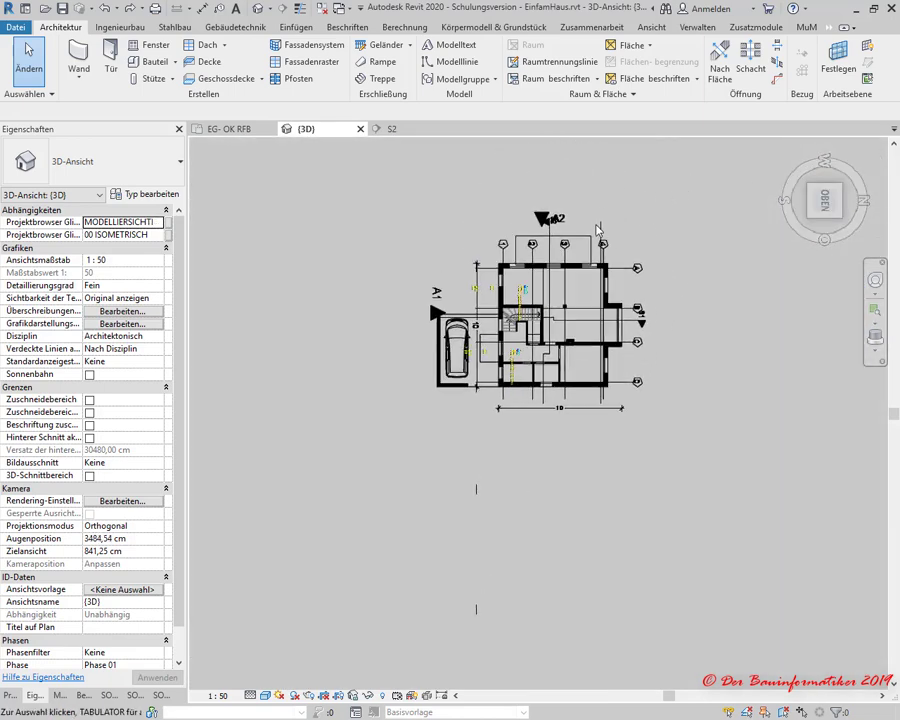
Step: Select the linked S2.dwg, zoom in on the plan, and start the Move command
left_click(601, 240)
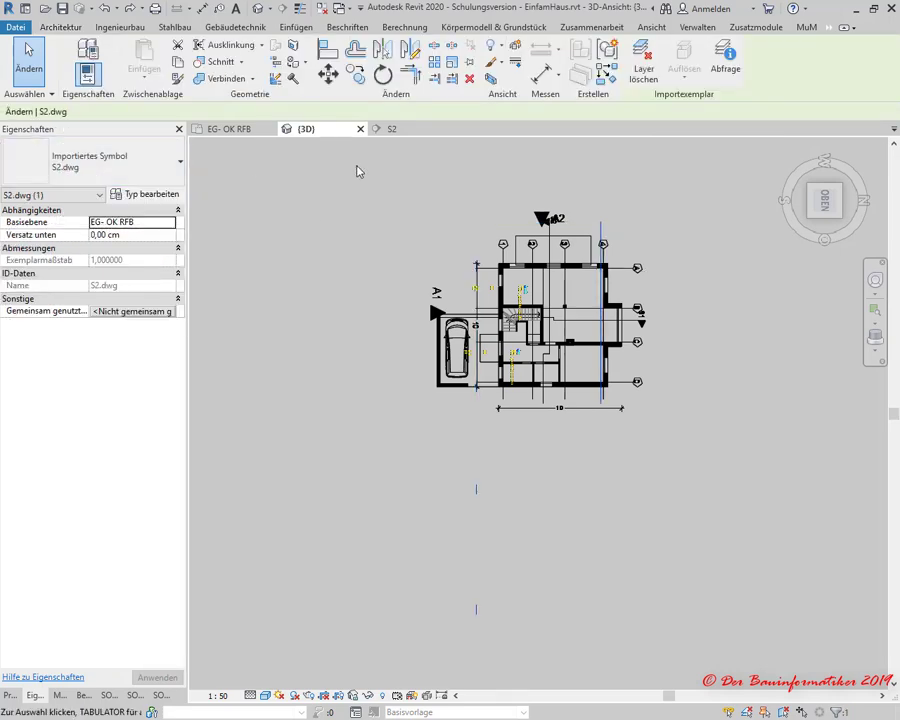
scroll(620, 235, "up", 2)
scroll(583, 240, "up", 2)
scroll(583, 240, "up", 1)
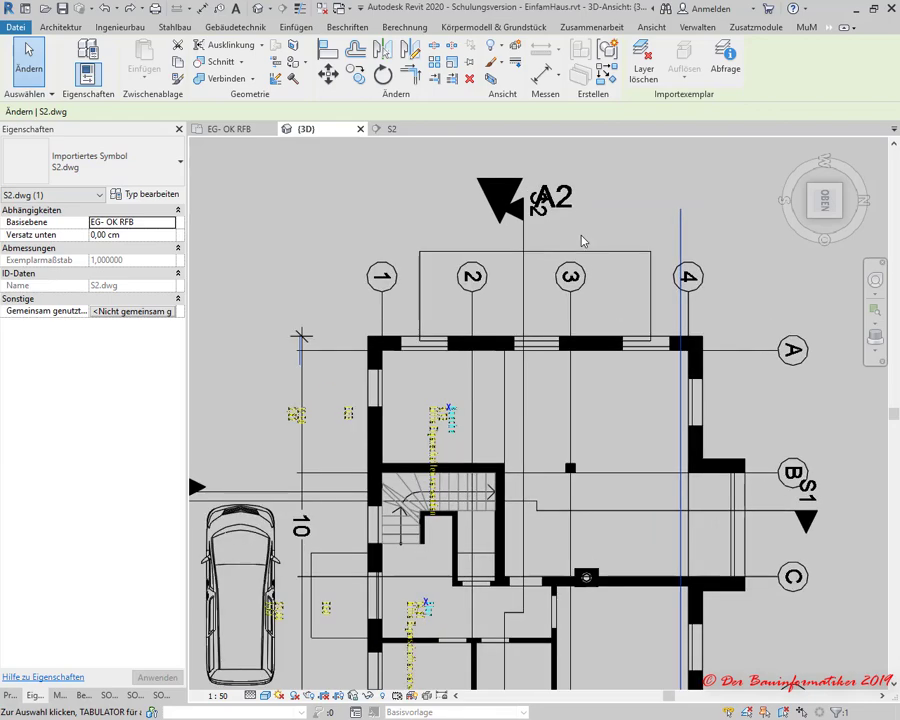
scroll(583, 241, "up", 1)
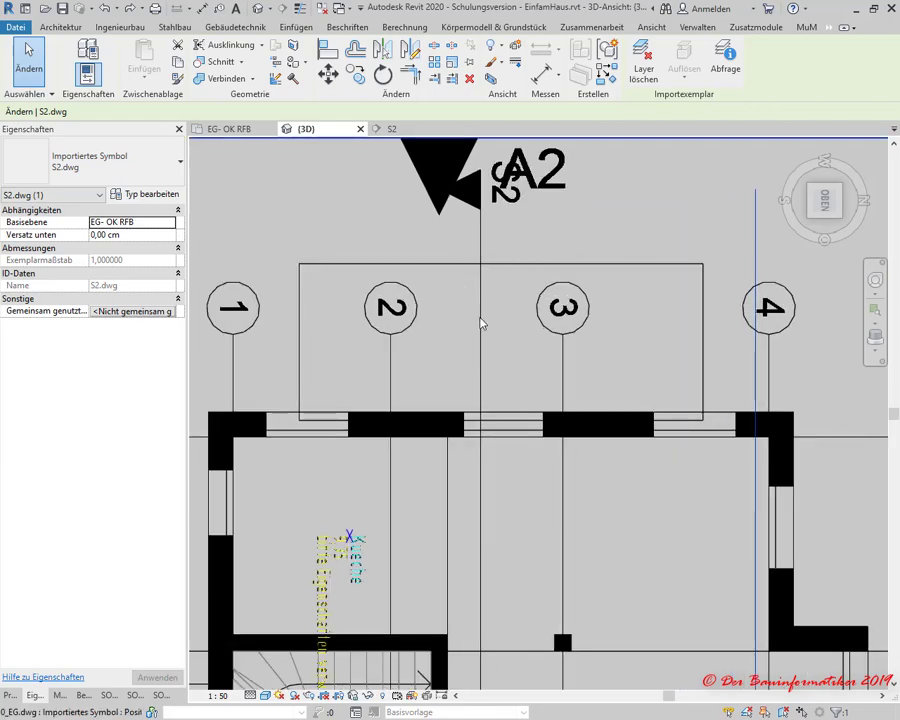
scroll(480, 320, "down", 1)
scroll(482, 320, "down", 1)
scroll(484, 320, "down", 1)
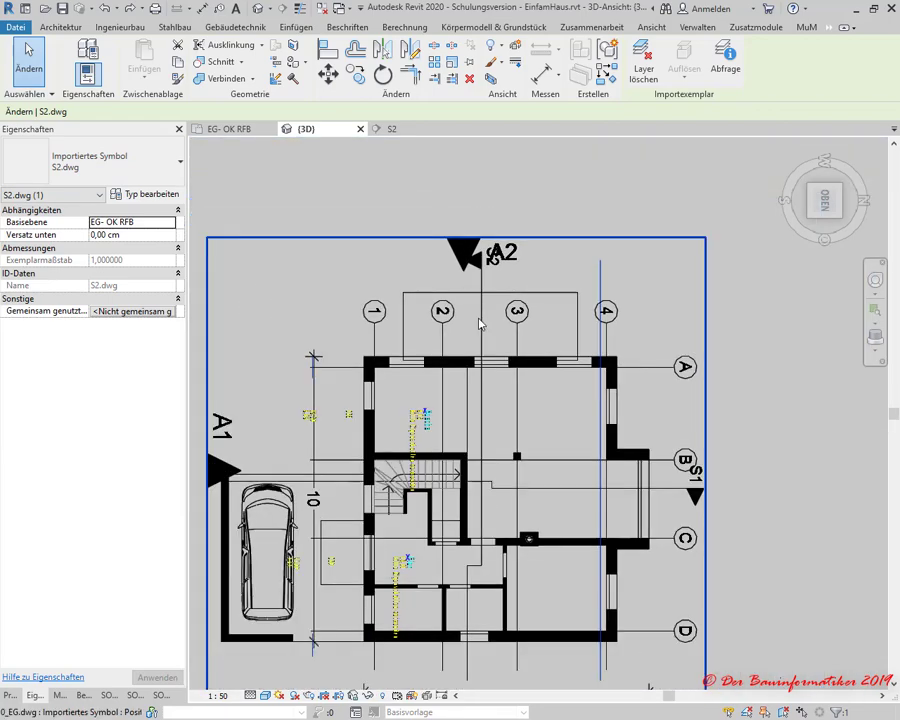
scroll(479, 327, "down", 1)
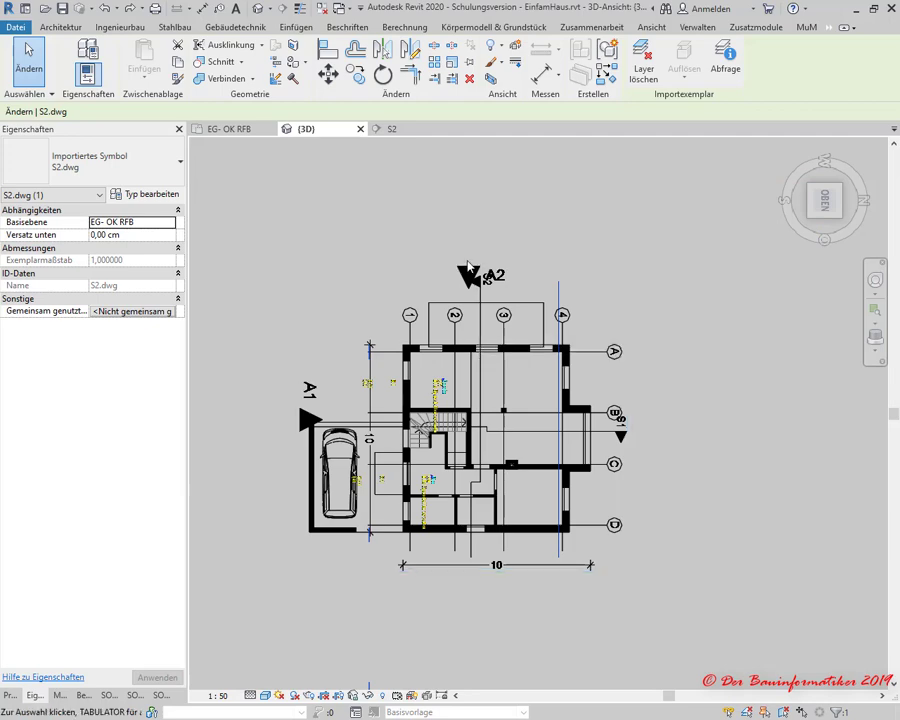
scroll(490, 270, "up", 1)
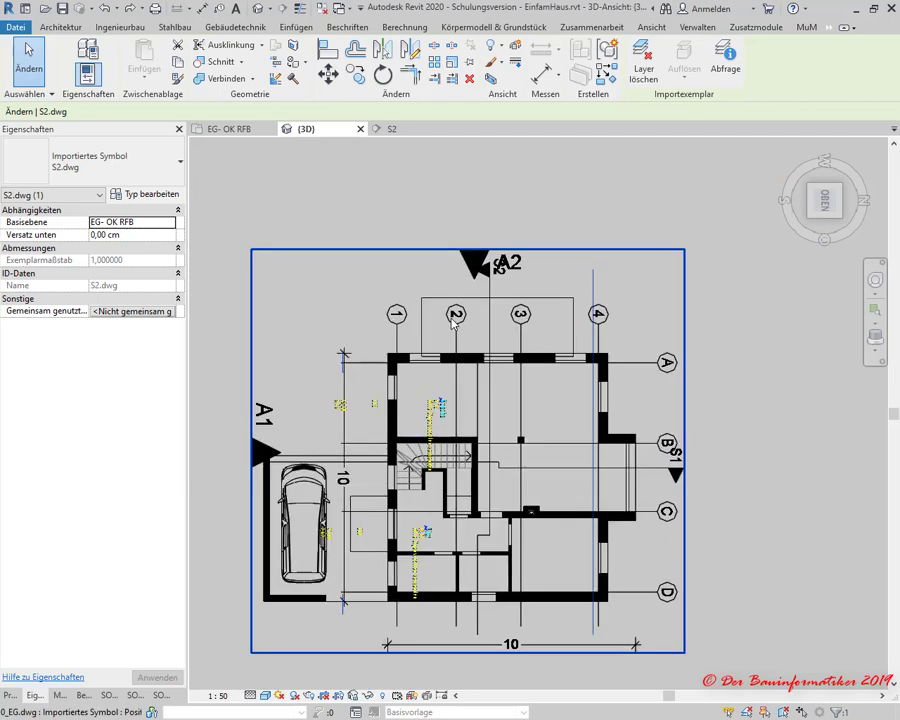
scroll(505, 272, "up", 1)
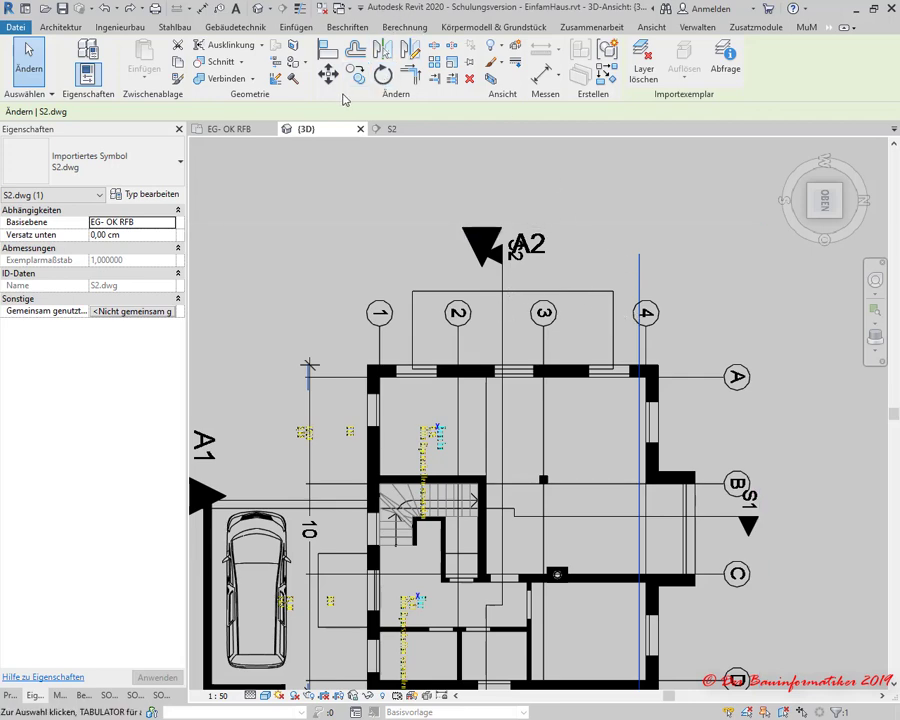
left_click(329, 75)
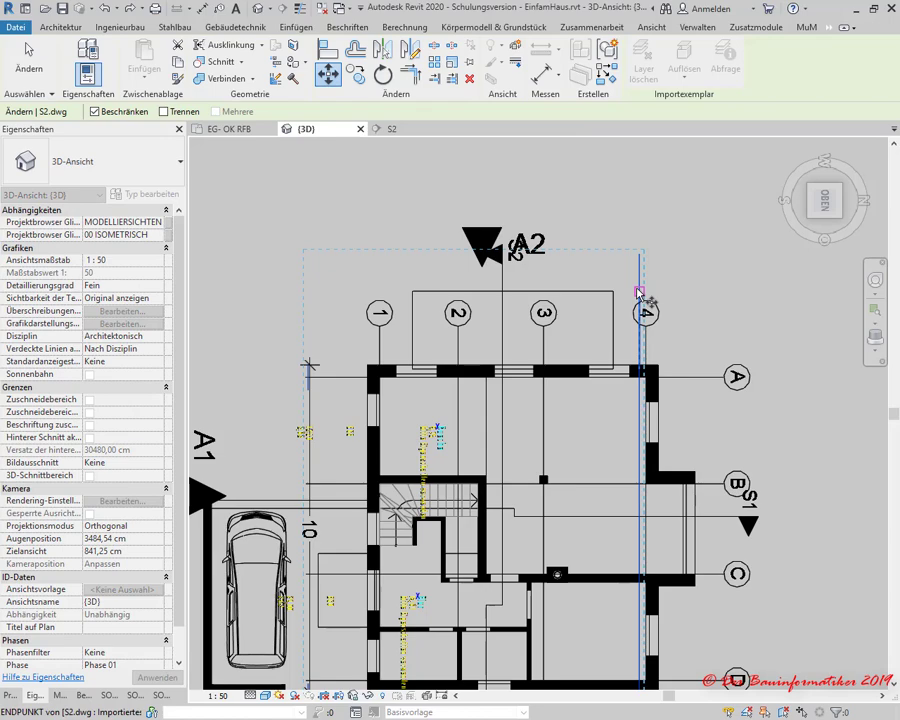
Step: Move S2.dwg from its line end onto the S2 section line between grids 2 and 3
left_click(639, 293)
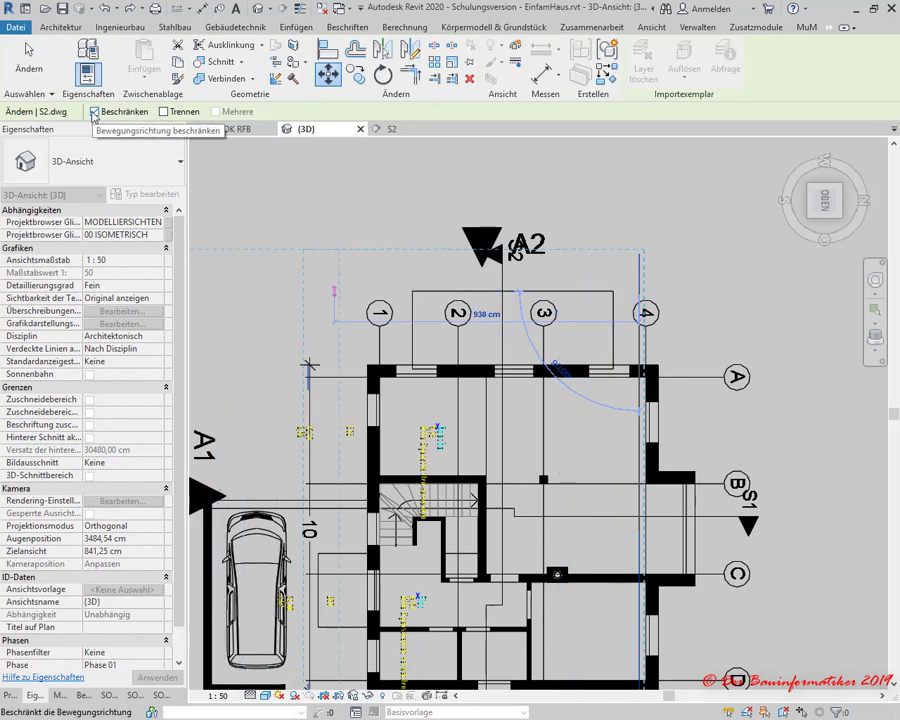
scroll(535, 288, "up", 3)
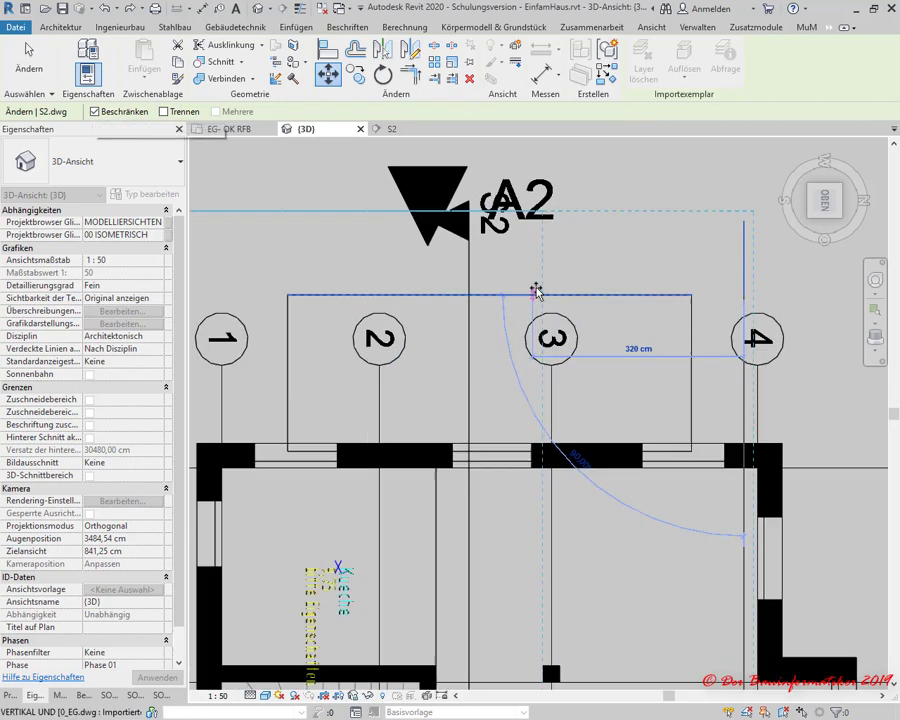
scroll(478, 283, "up", 2)
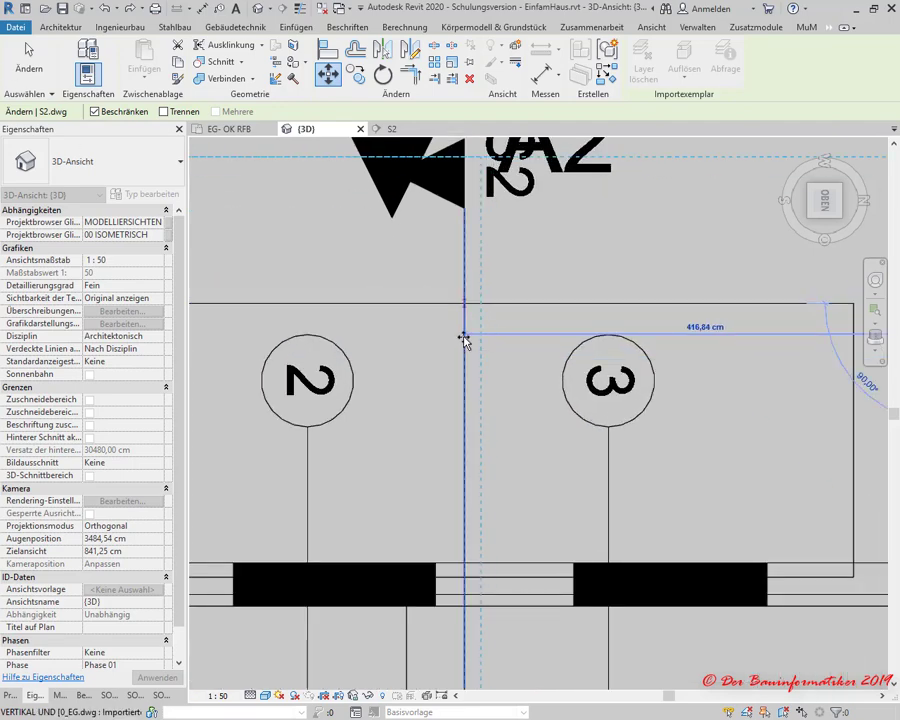
left_click(464, 340)
scroll(440, 305, "down", 2)
scroll(450, 295, "down", 2)
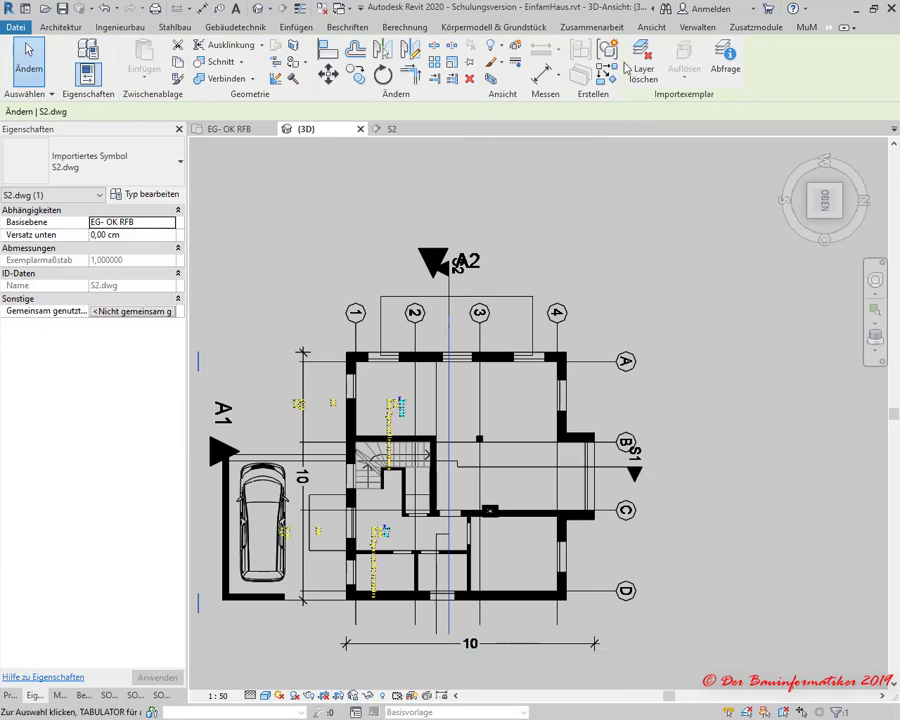
mouse_move(812, 217)
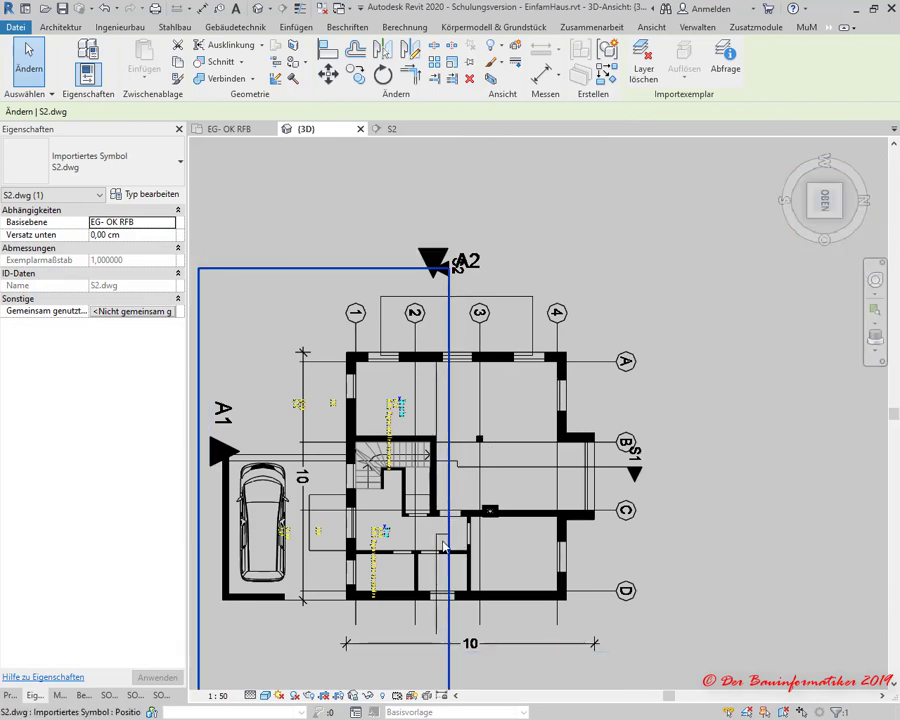
left_click(812, 218)
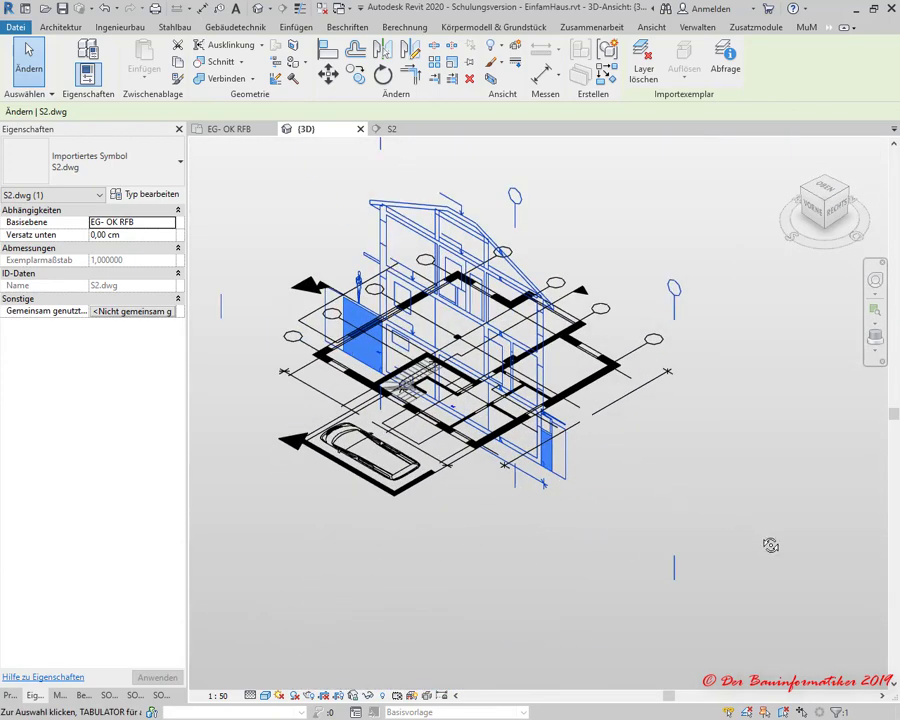
mouse_move(770, 545)
middle_mouse_down("shift")
mouse_move(761, 509)
mouse_move(458, 462)
middle_mouse_up("shift")
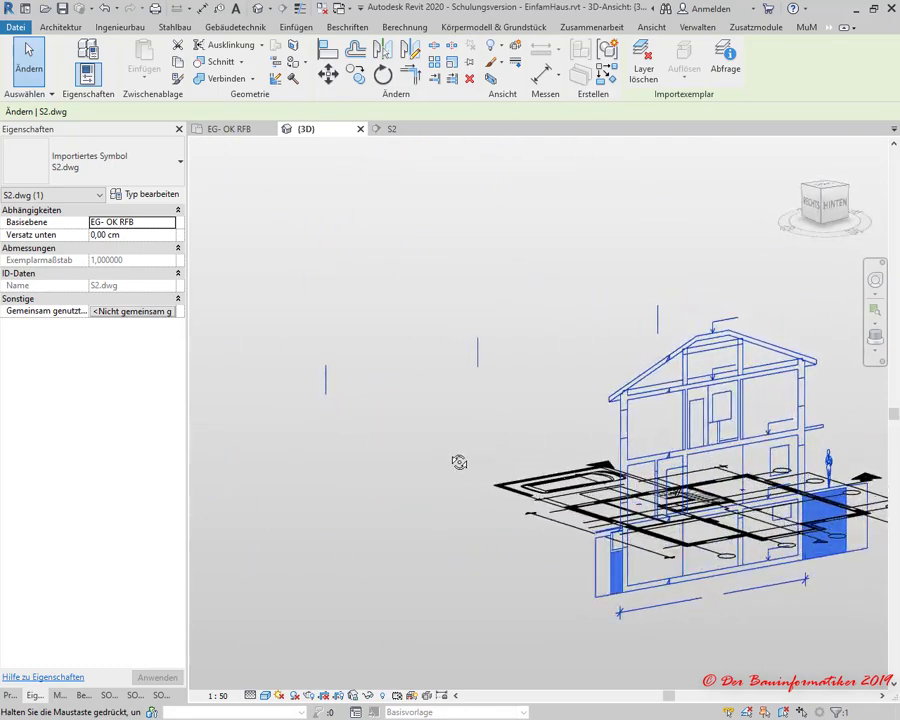
middle_click_drag(458, 462, 594, 463, "shift")
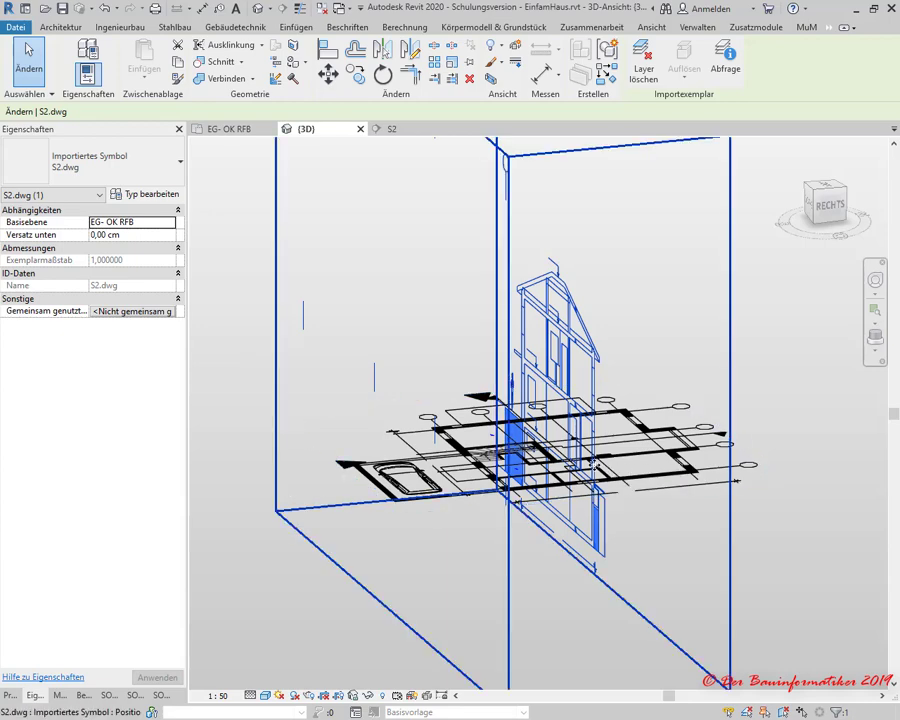
scroll(775, 475, "down", 2)
scroll(760, 515, "down", 1)
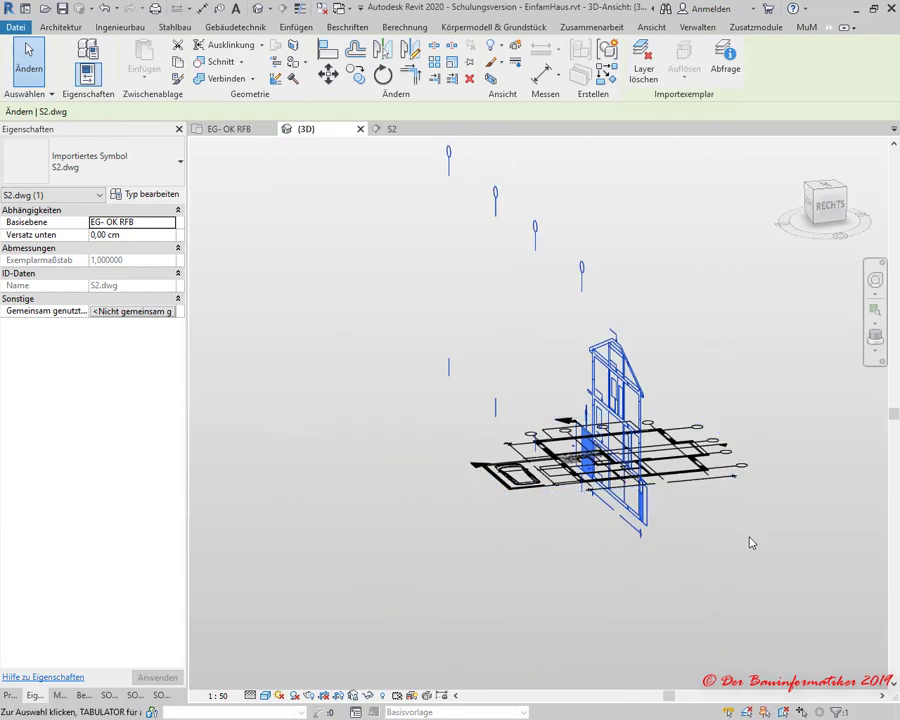
middle_click_drag(752, 543, 601, 556)
mouse_move(682, 556)
middle_mouse_down()
mouse_move(558, 574)
mouse_move(677, 515)
middle_mouse_up()
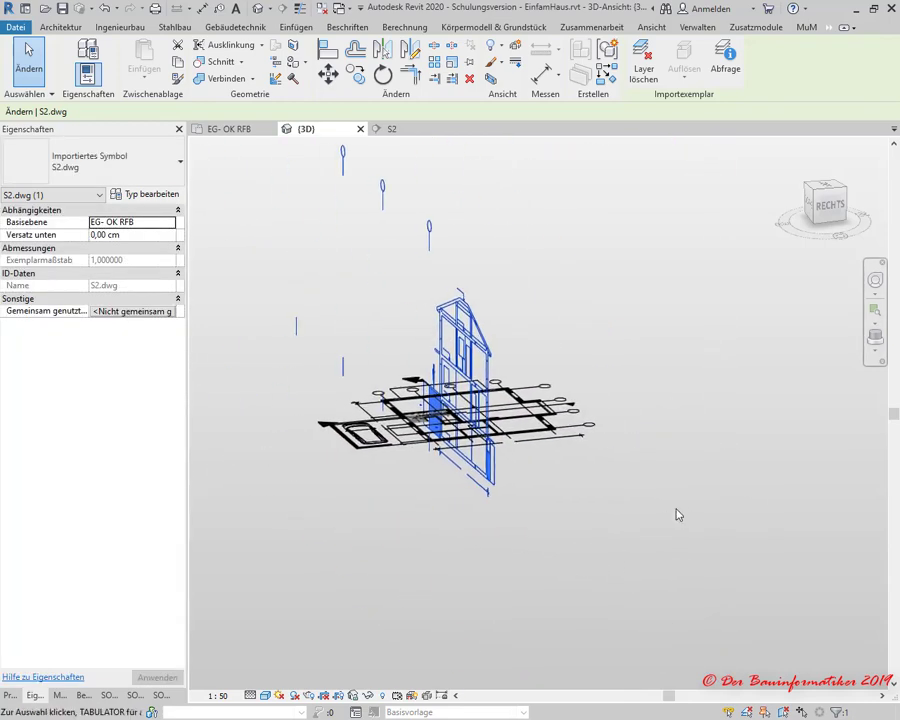
mouse_move(743, 500)
middle_mouse_down("shift")
mouse_move(571, 545)
mouse_move(526, 526)
mouse_move(715, 542)
middle_mouse_up("shift")
left_click(757, 448)
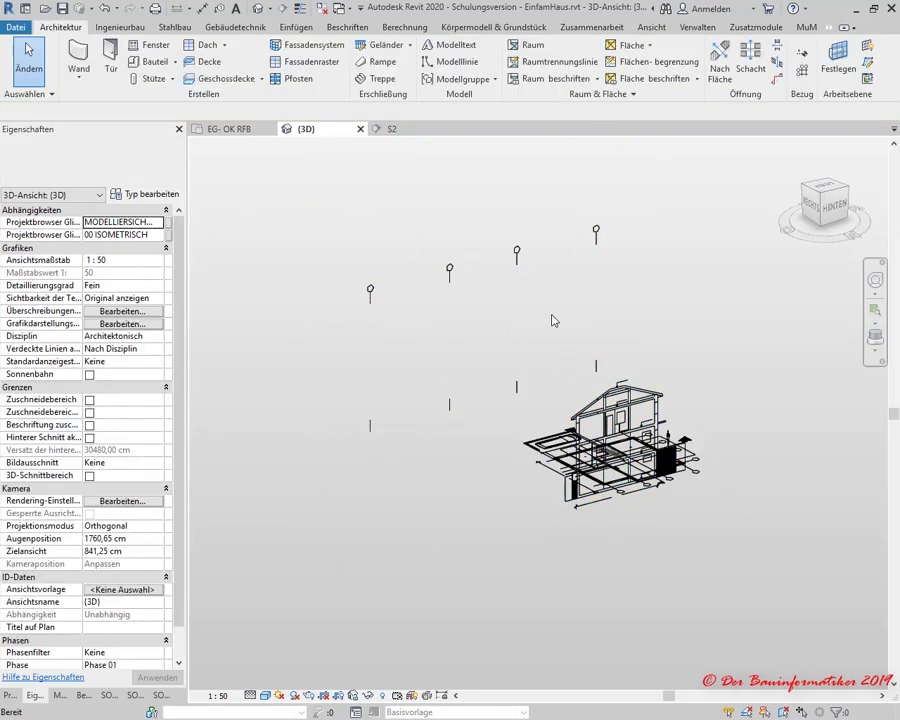
left_click(430, 312)
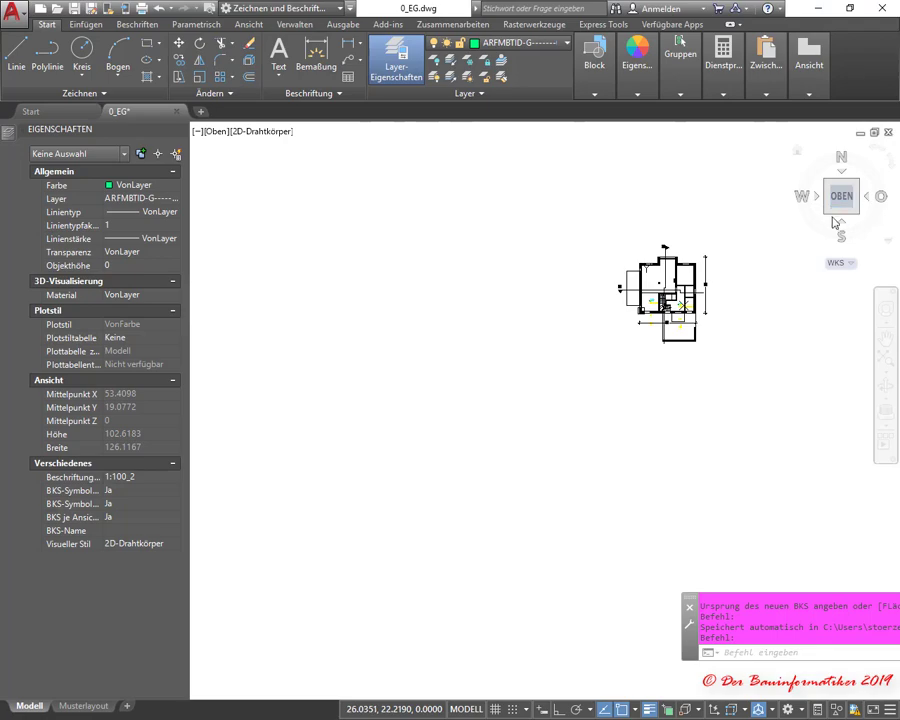
Step: Switch the 0_EG floor plan to a south-west isometric view
left_click(829, 213)
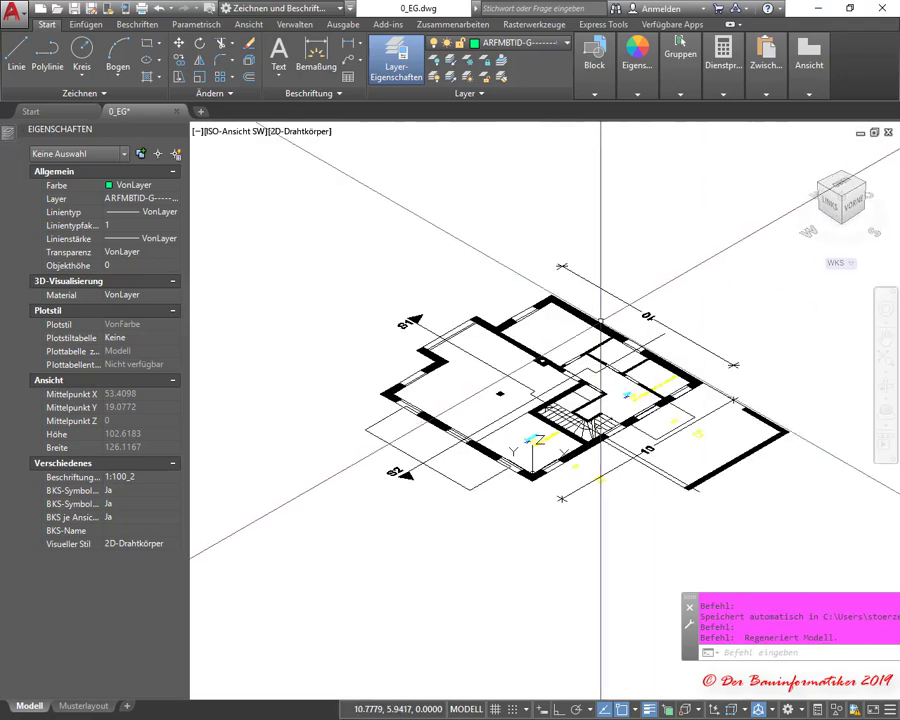
scroll(490, 282, "up", 5)
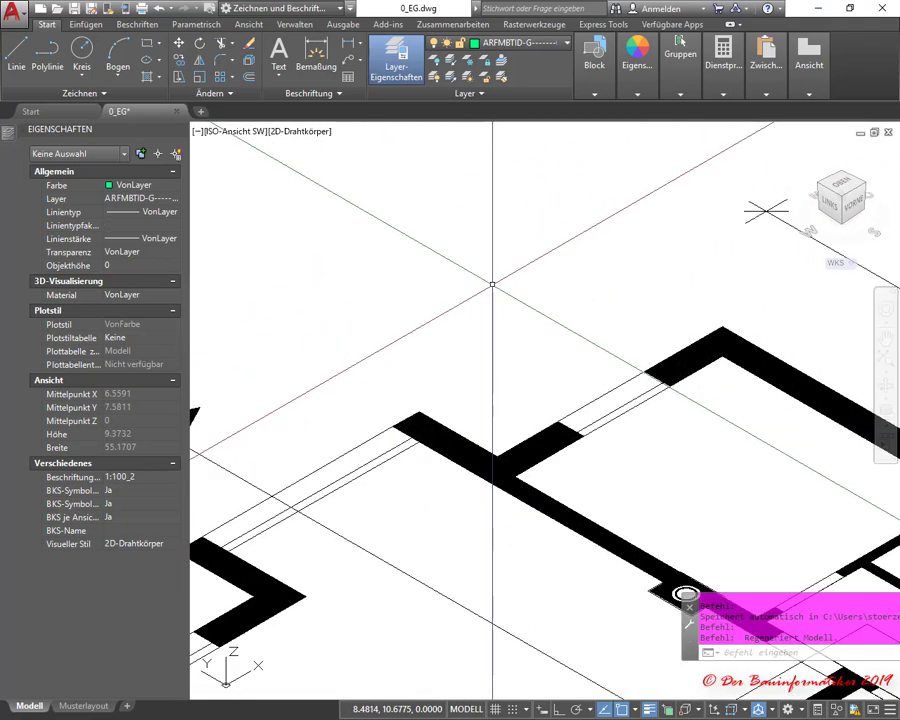
scroll(492, 284, "down", 7)
Step: Open the layer list and inspect the 660 Aussen Austattung and 000 Achsraster layers
left_click(7, 134)
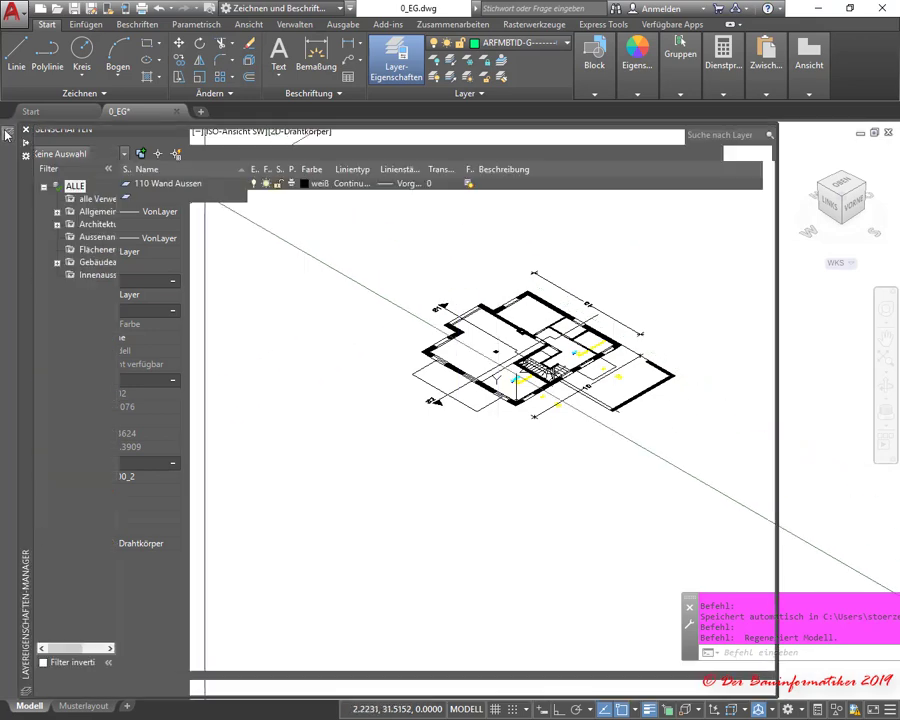
left_click(252, 284)
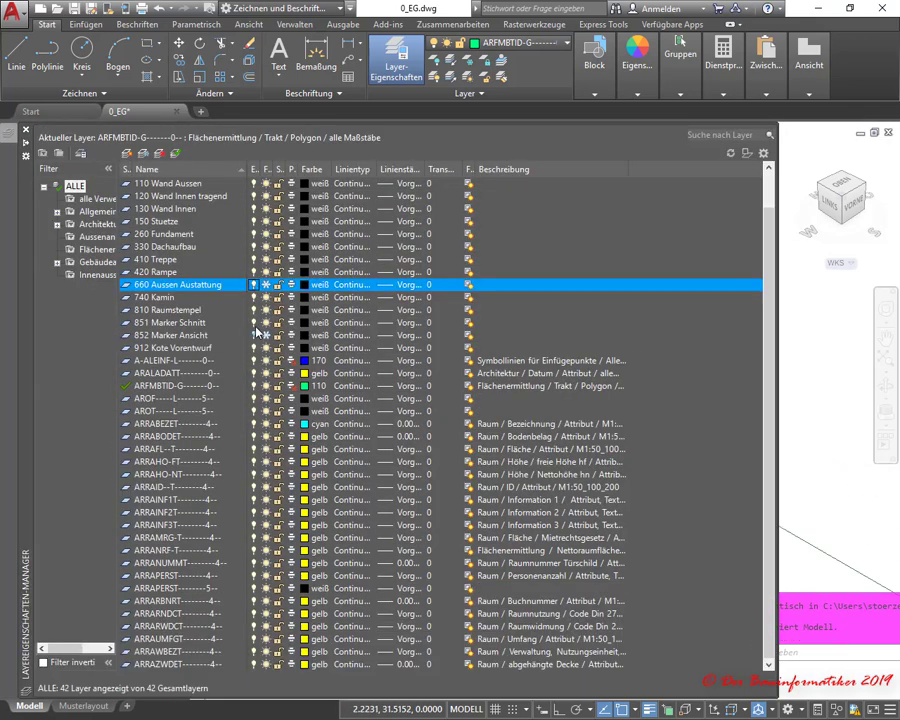
left_click(246, 334)
left_click(259, 285)
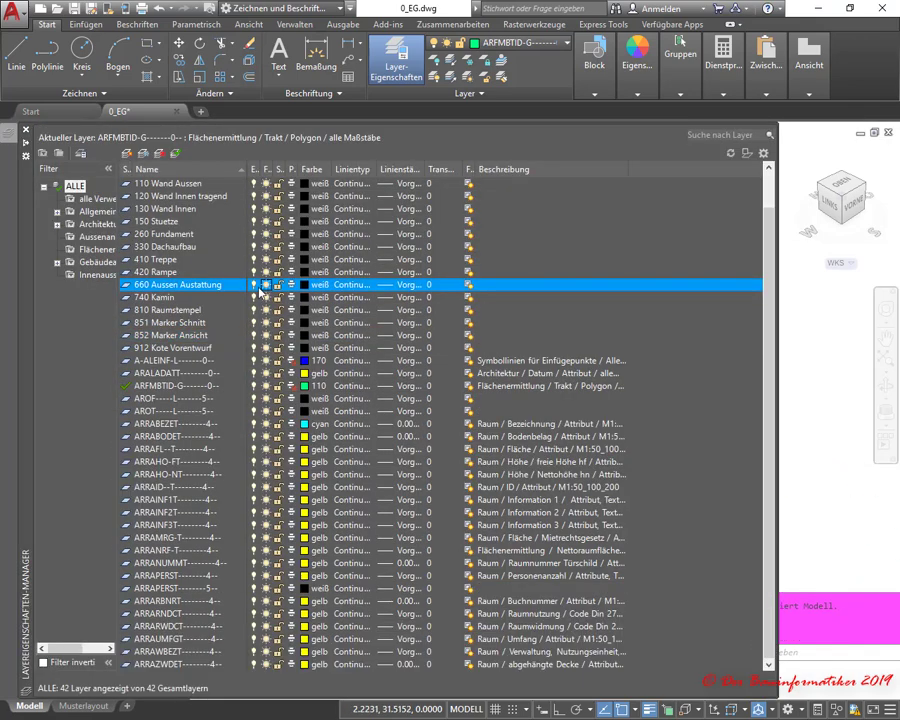
scroll(207, 311, "up", 1)
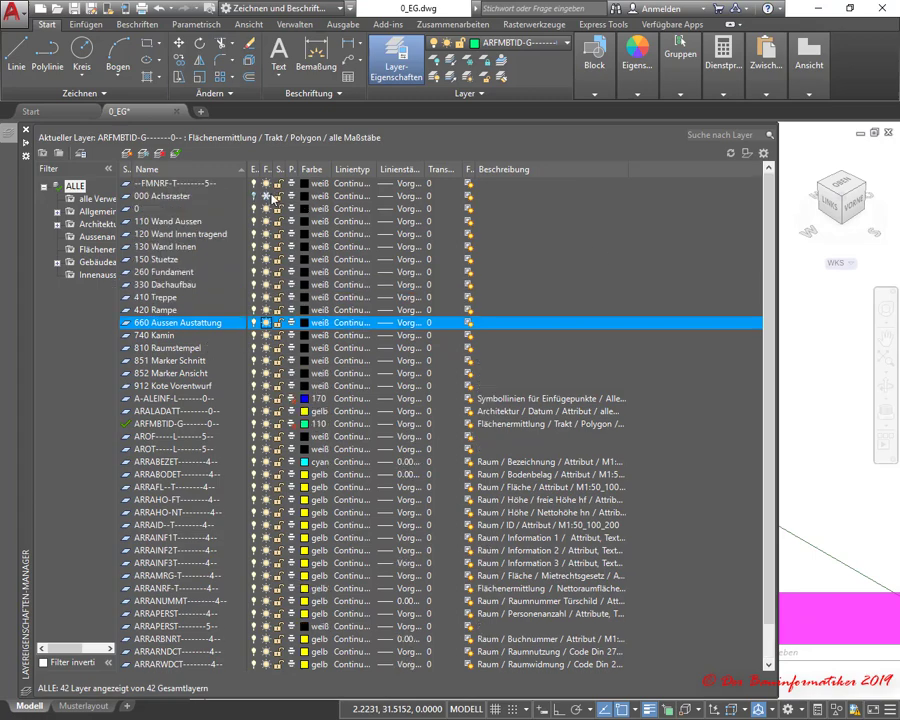
left_click(260, 197)
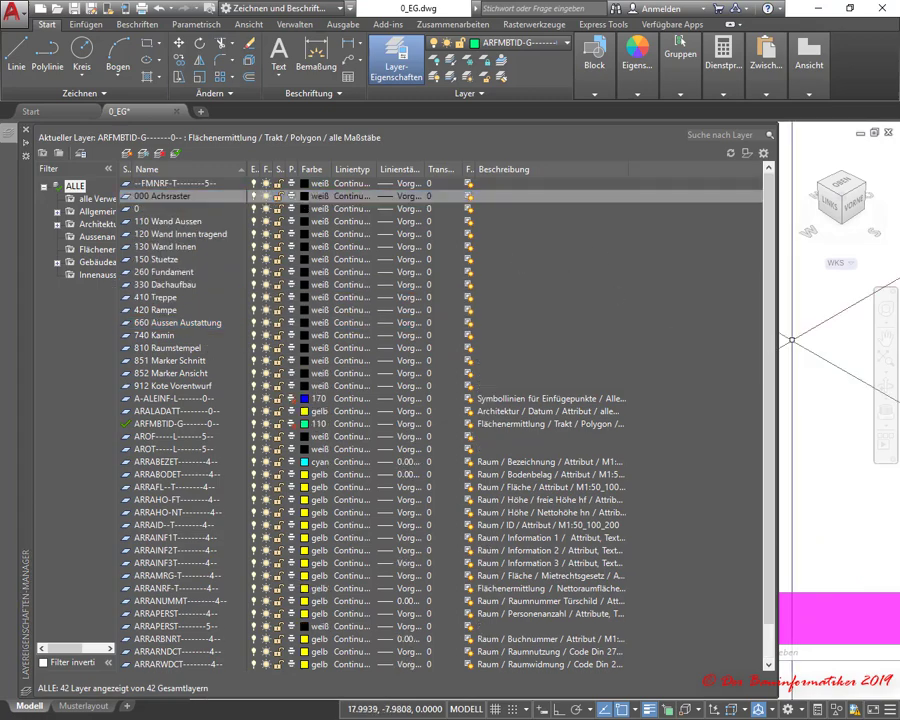
scroll(311, 245, "up", 5)
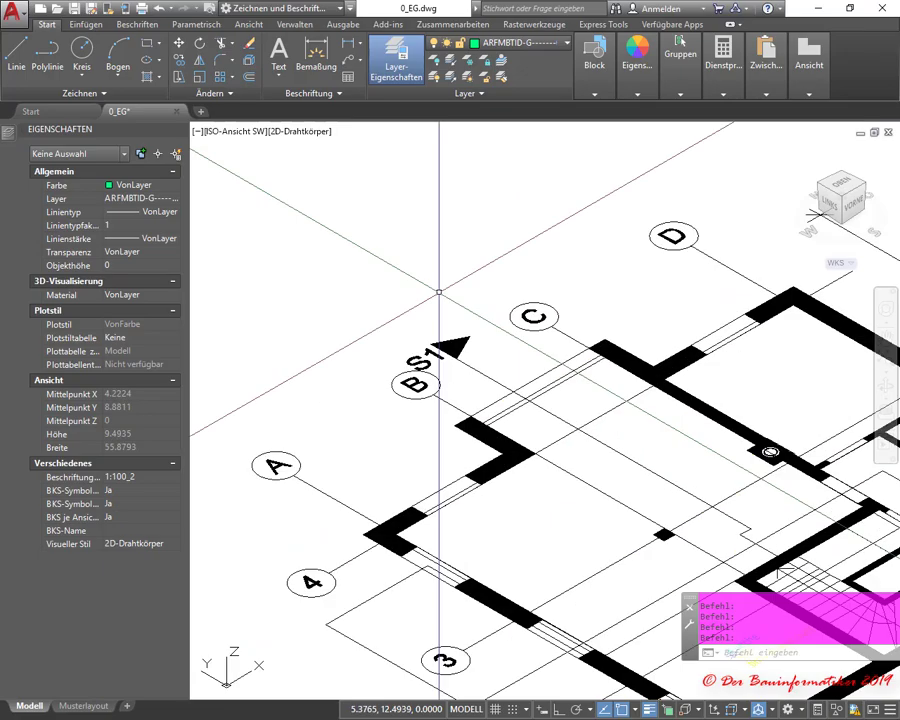
scroll(375, 231, "down", 5)
scroll(372, 231, "up", 5)
scroll(593, 320, "down", 3)
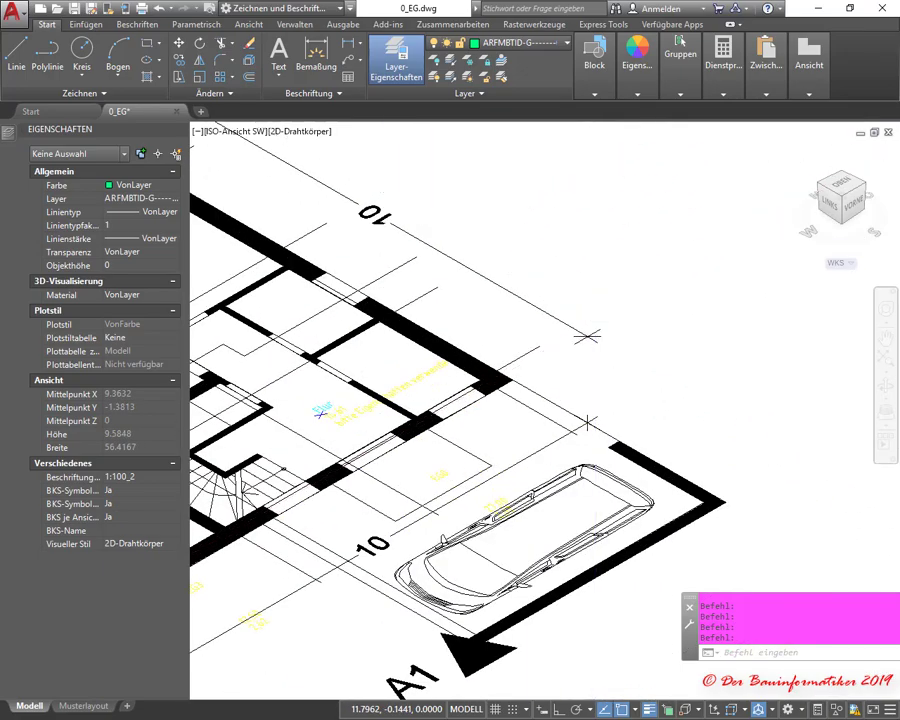
scroll(593, 320, "down", 2)
Step: Back in Revit, select S2.dwg and view the model from the ViewCube's HINTEN face
left_click(820, 10)
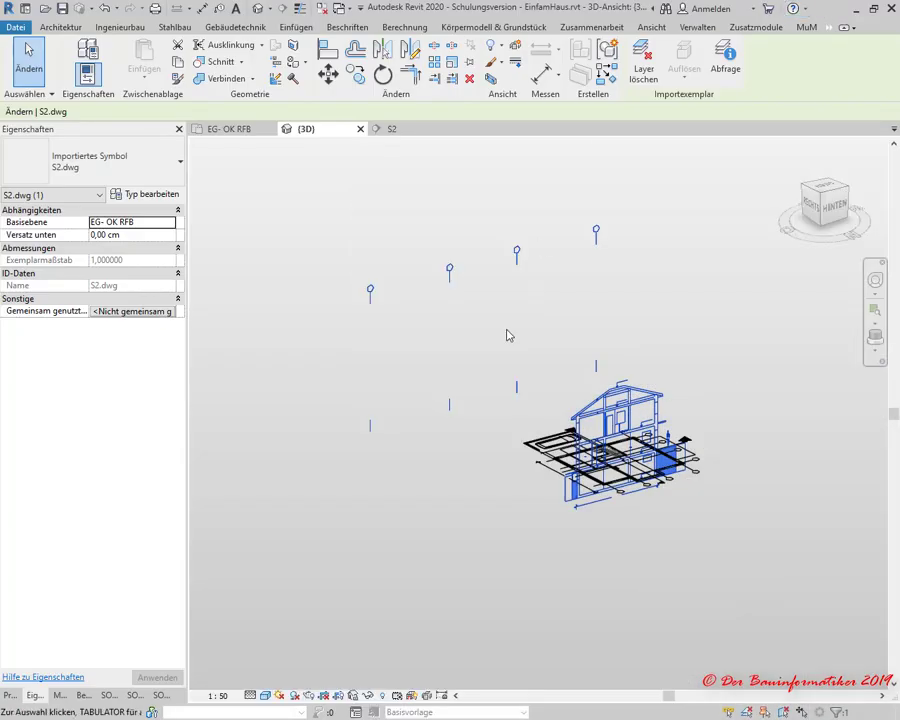
left_click(546, 364)
scroll(616, 386, "up", 2)
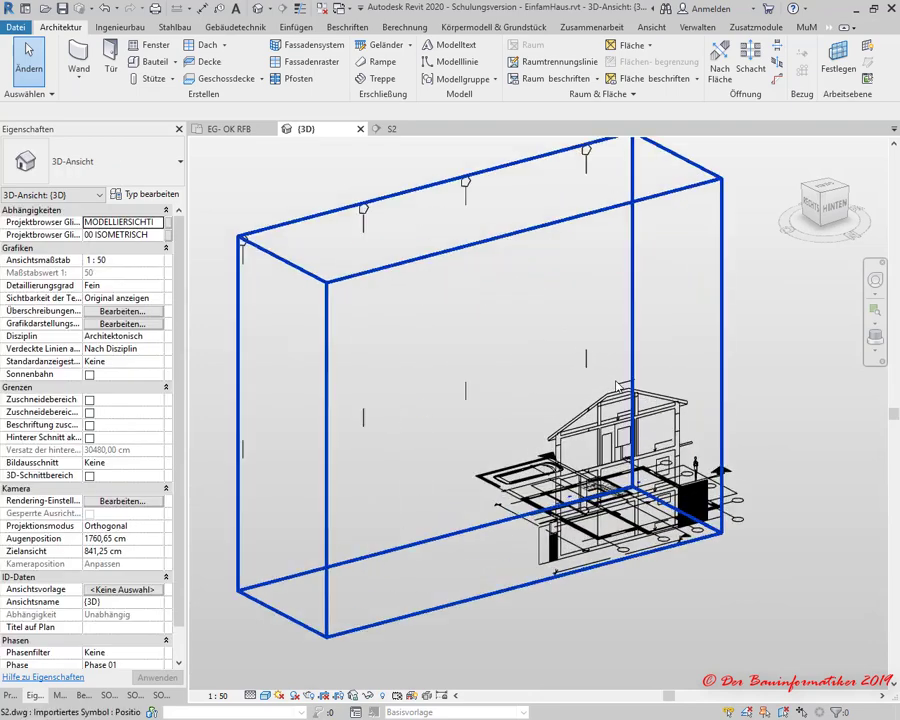
left_click(585, 178)
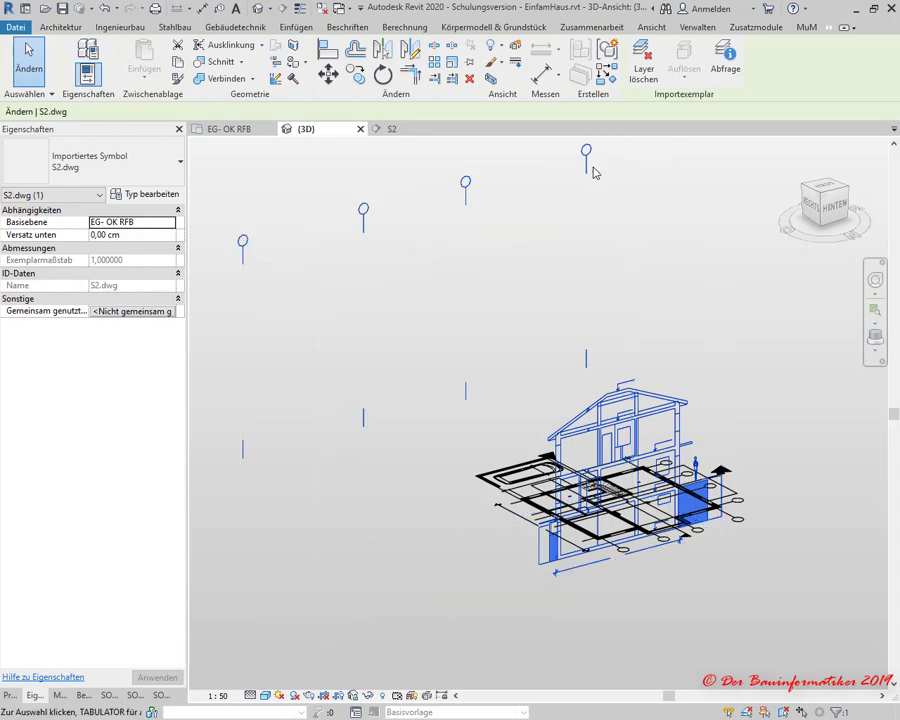
left_click(837, 207)
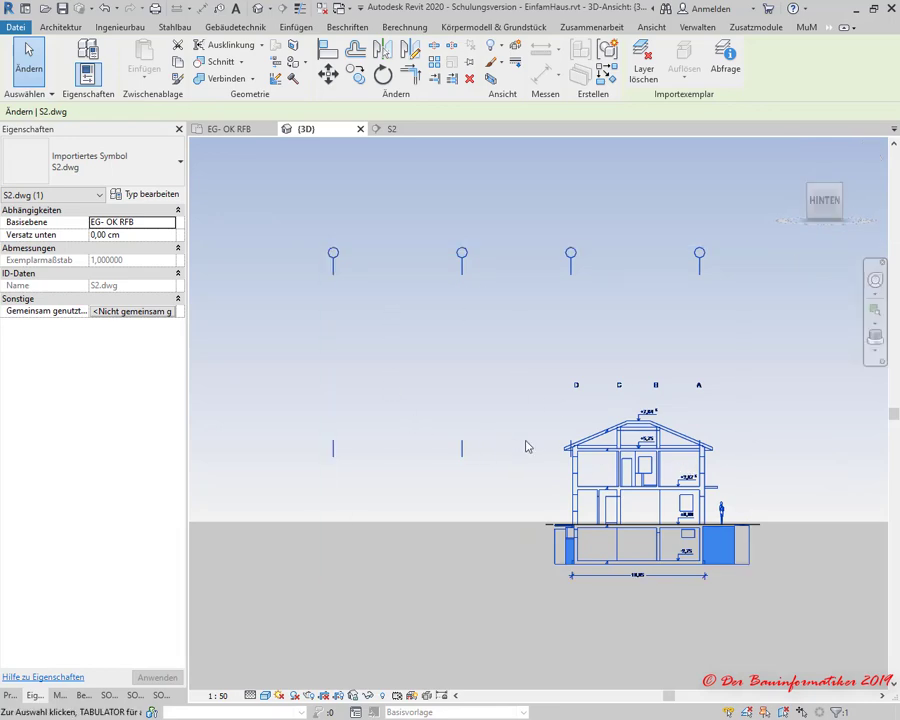
scroll(661, 413, "up", 2)
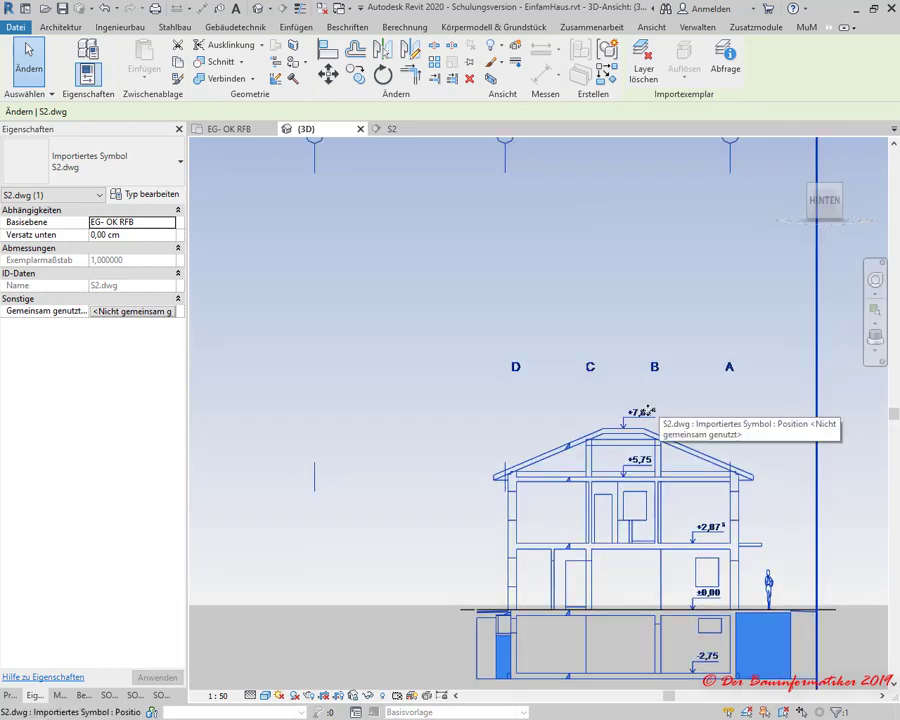
scroll(587, 484, "down", 2)
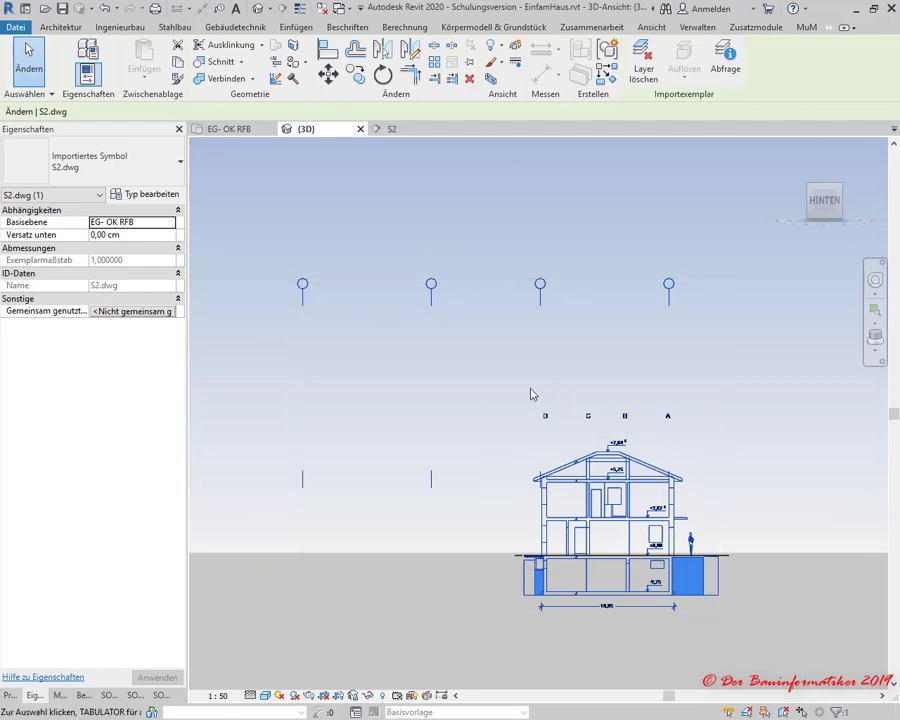
Step: Deselect the drawing and try Work Plane > Show in section S2, prompting a no-work-plane warning
left_click(674, 200)
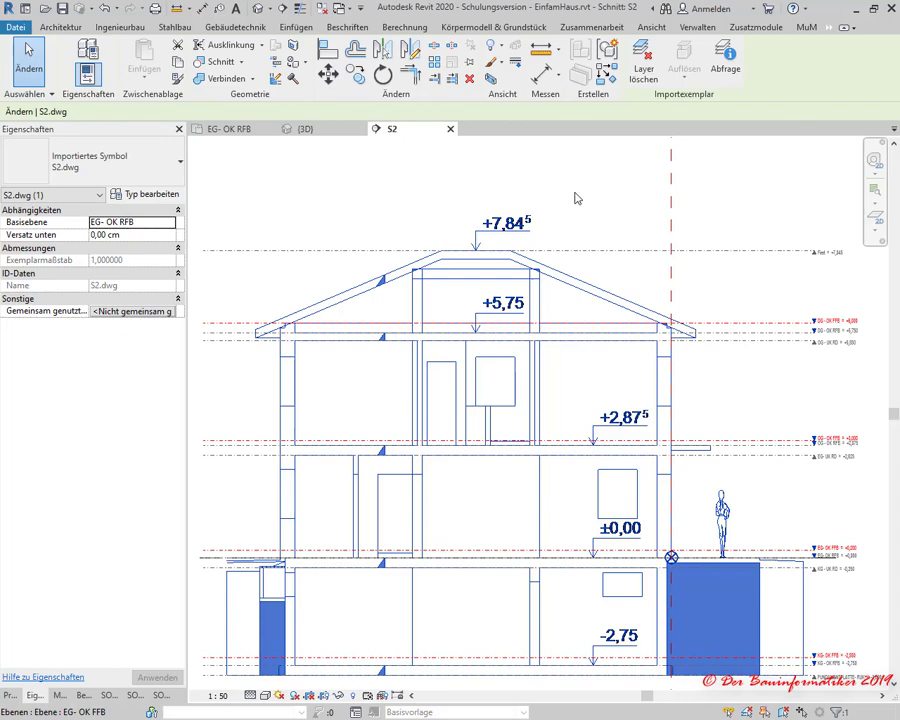
scroll(577, 198, "down", 2)
left_click(60, 27)
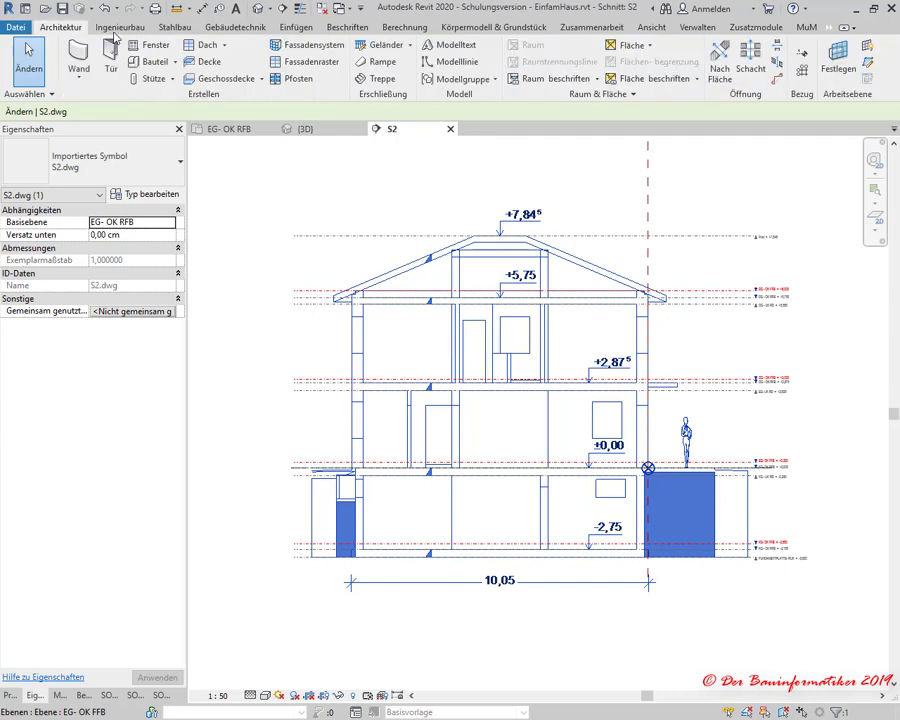
left_click(866, 47)
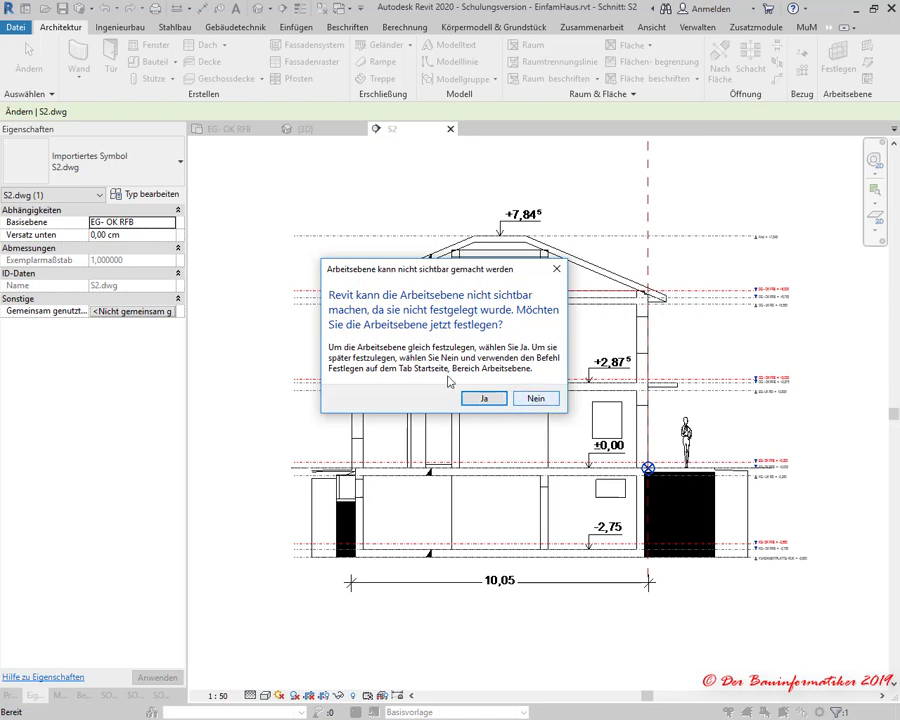
Step: Decline the work-plane prompt and select the Y-Ursprung reference plane in the EG- OK RFB floor plan
left_click(535, 400)
key("ctrl+Tab")
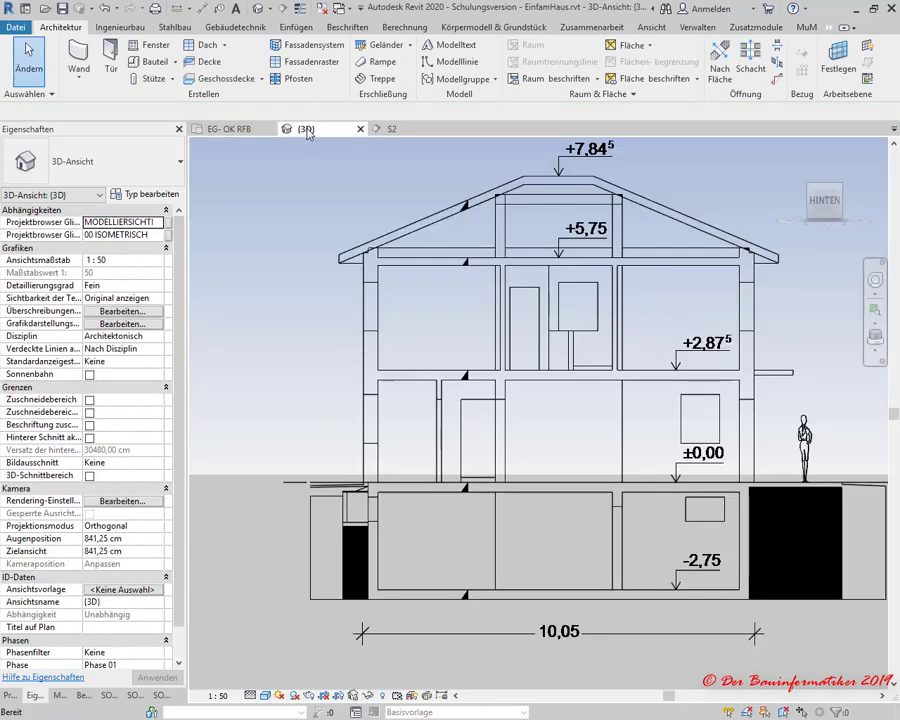
key("ctrl+Tab")
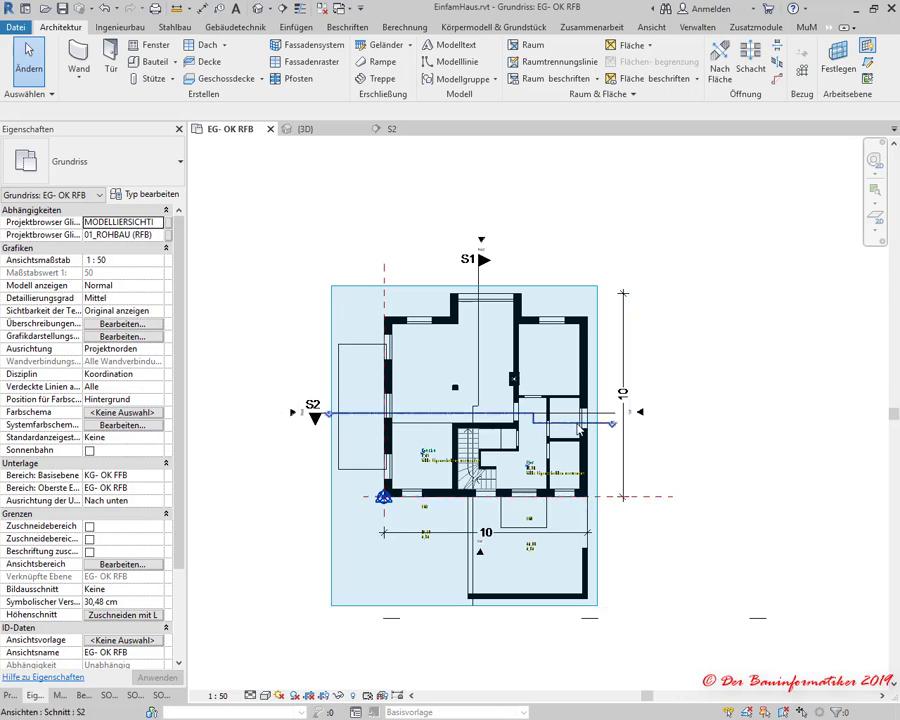
scroll(347, 428, "up", 3)
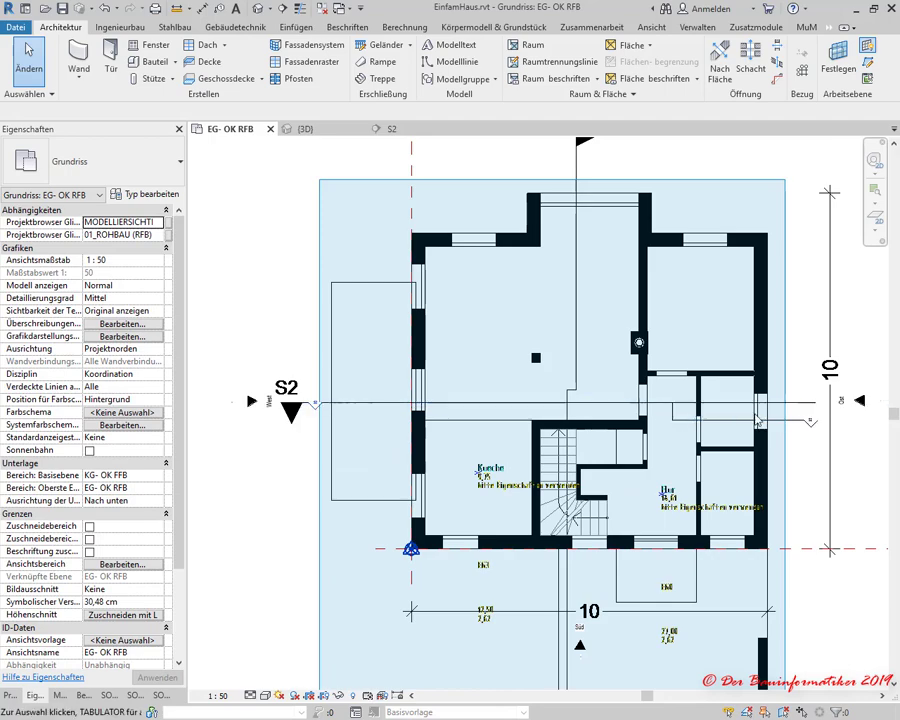
scroll(412, 403, "down", 1)
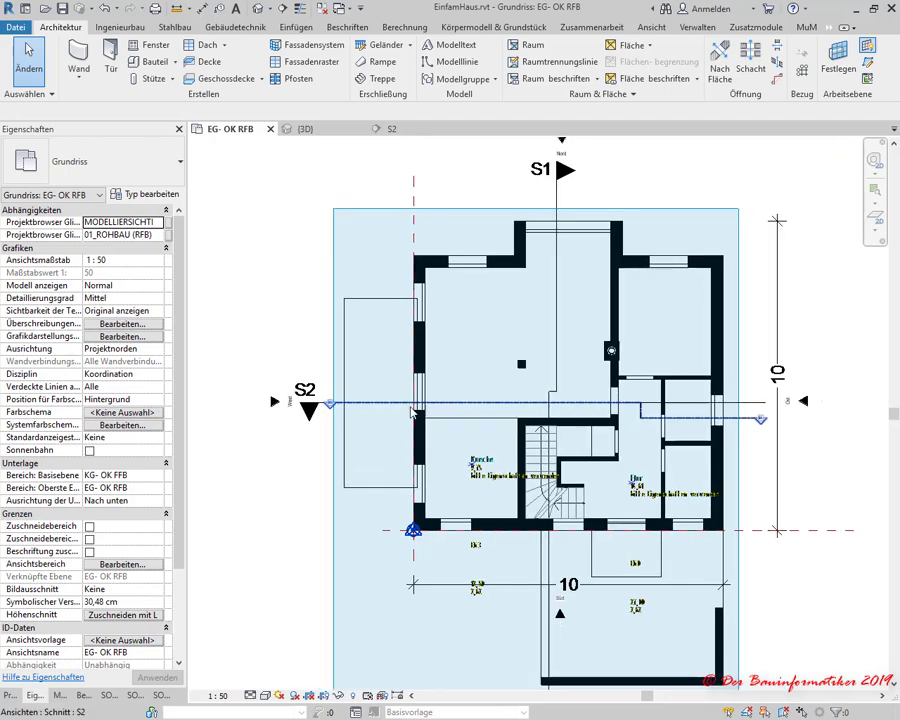
left_click(803, 537)
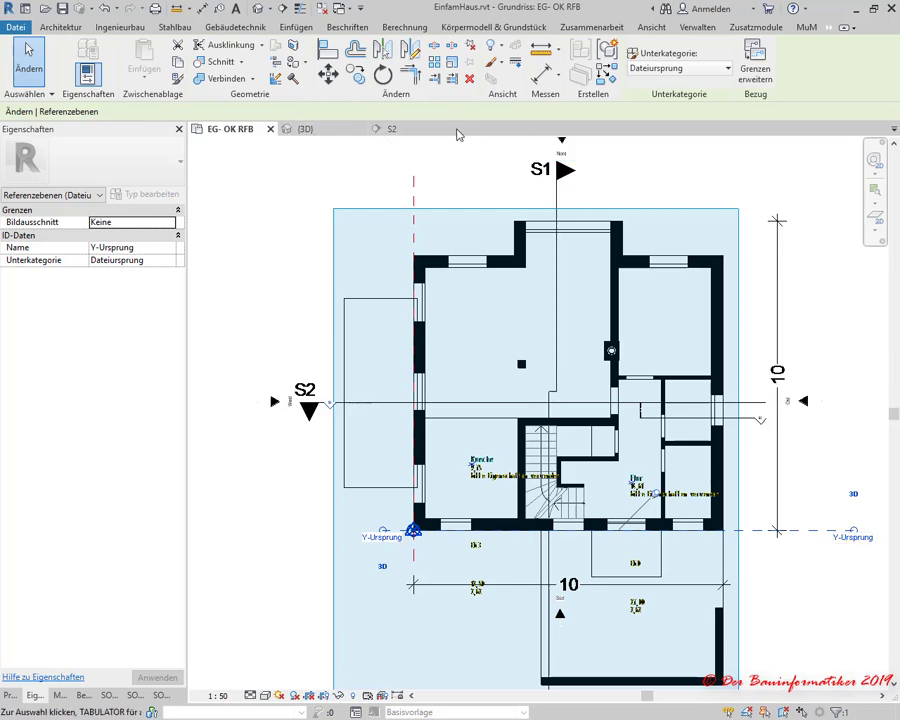
Step: Back in section S2, set the work plane to Referenzebene : Y-Ursprung
left_click(410, 135)
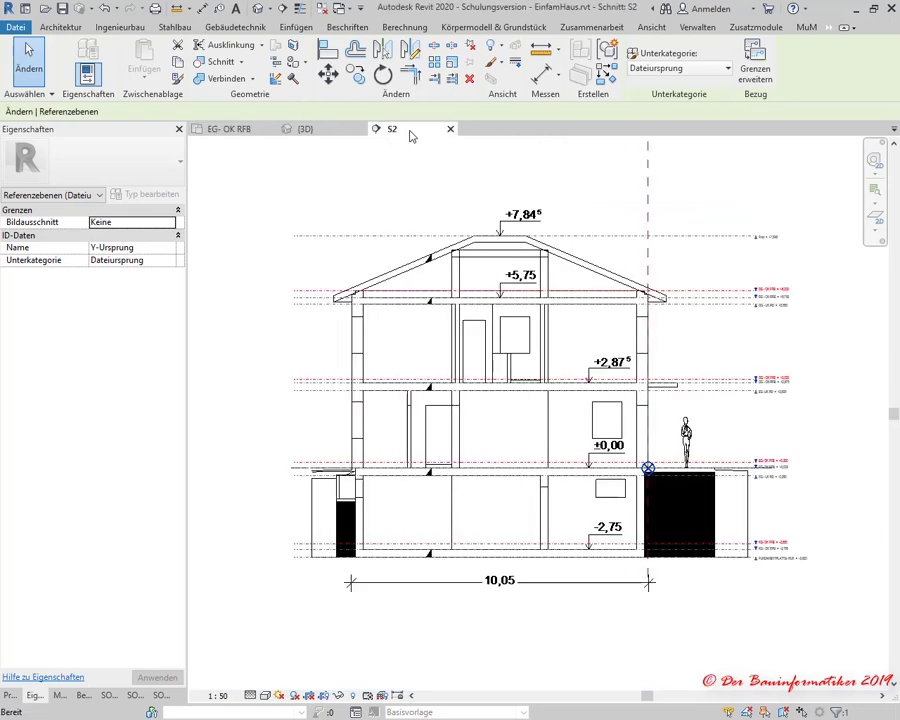
left_click(60, 27)
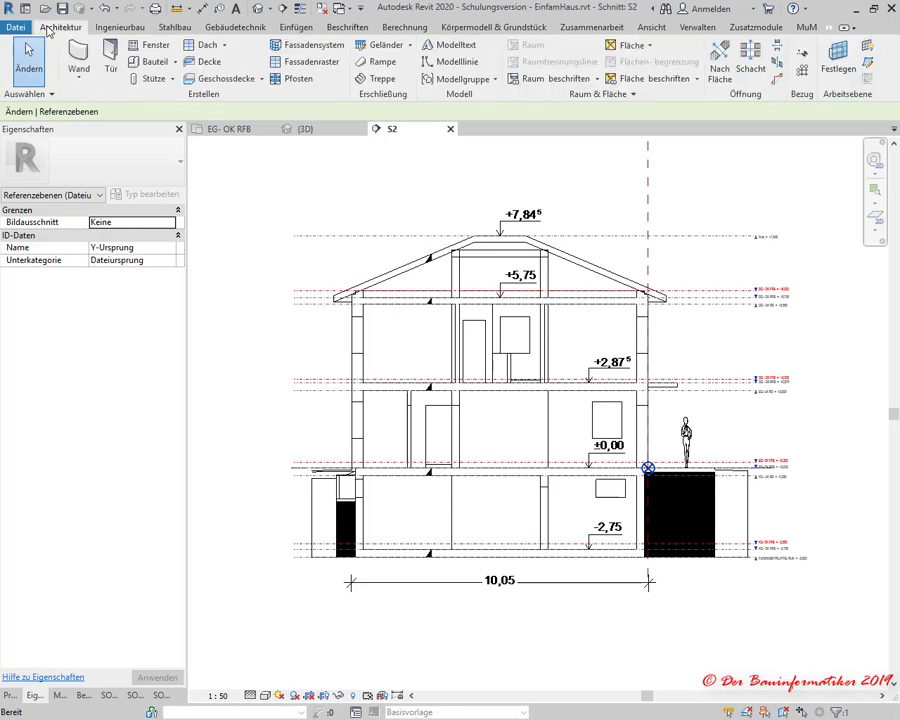
left_click(838, 58)
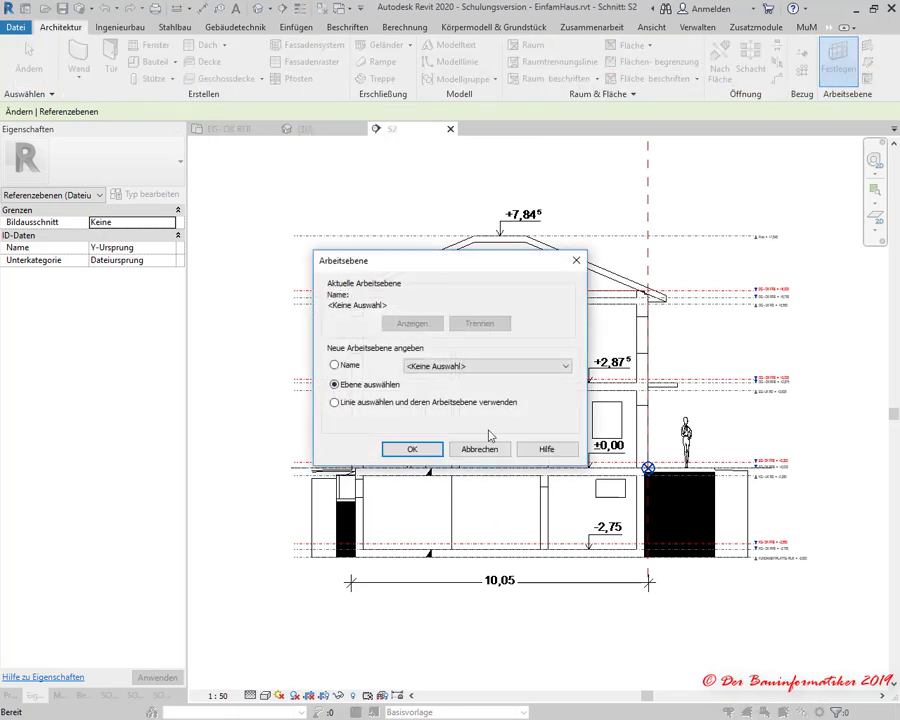
left_click(480, 366)
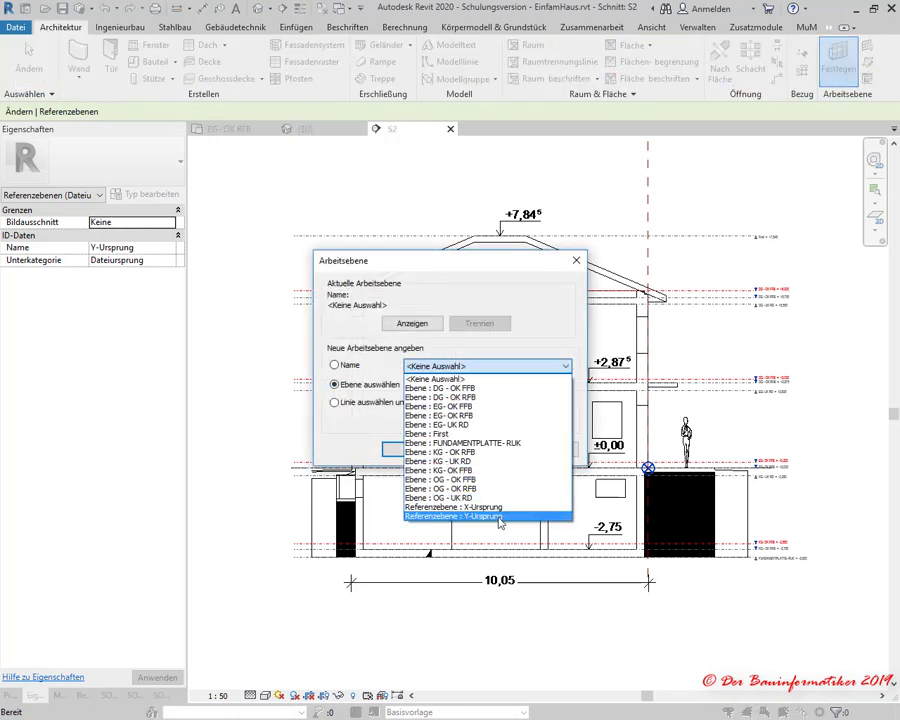
left_click(500, 516)
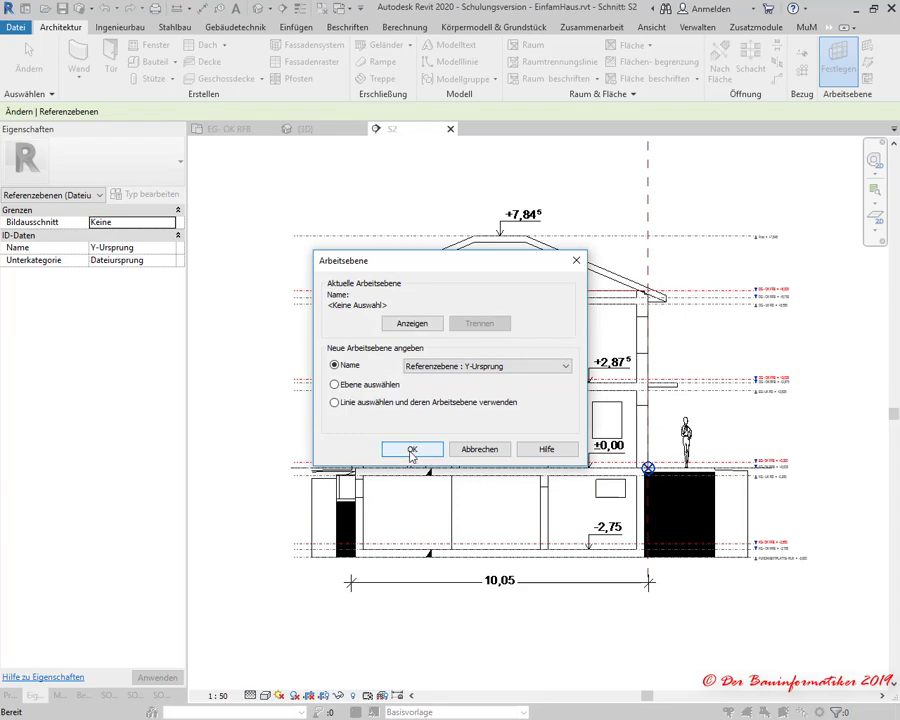
left_click(410, 453)
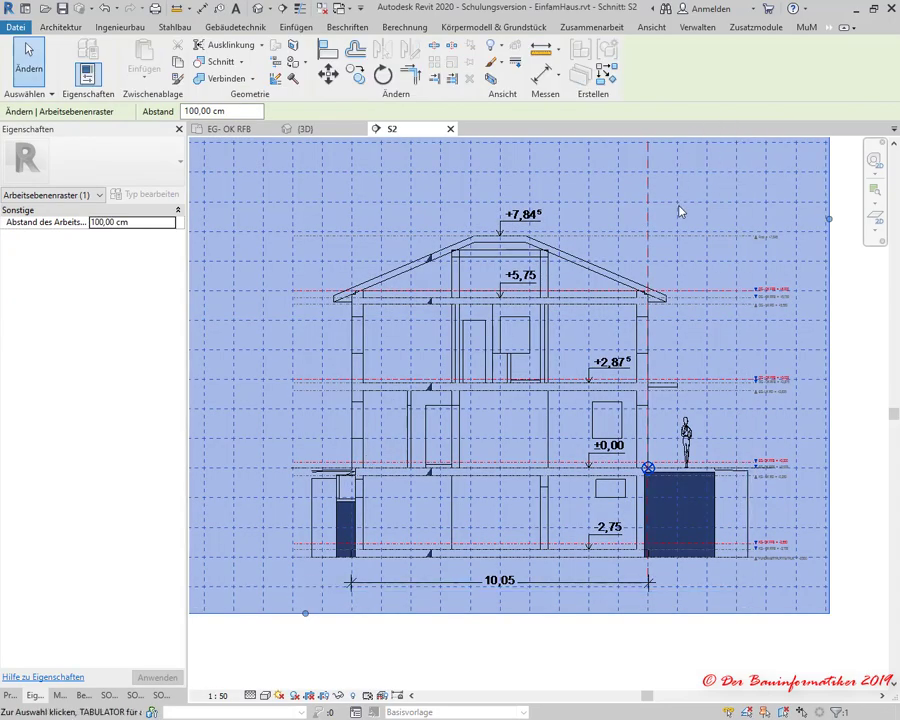
Step: Narrow the work-plane grid from its left side
scroll(603, 451, "down", 2)
scroll(603, 451, "down", 3)
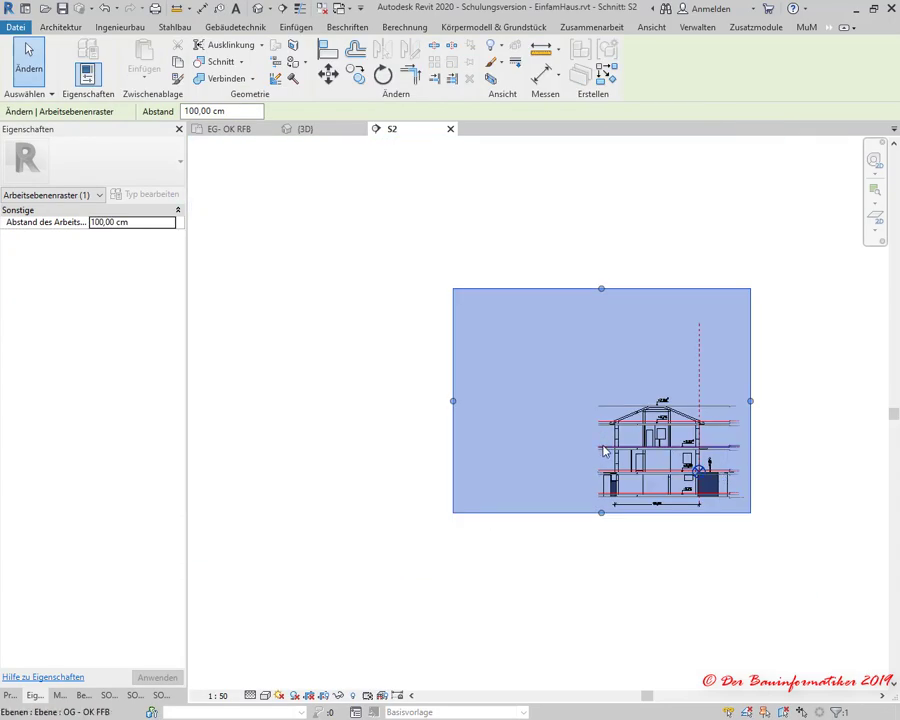
scroll(603, 451, "up", 2)
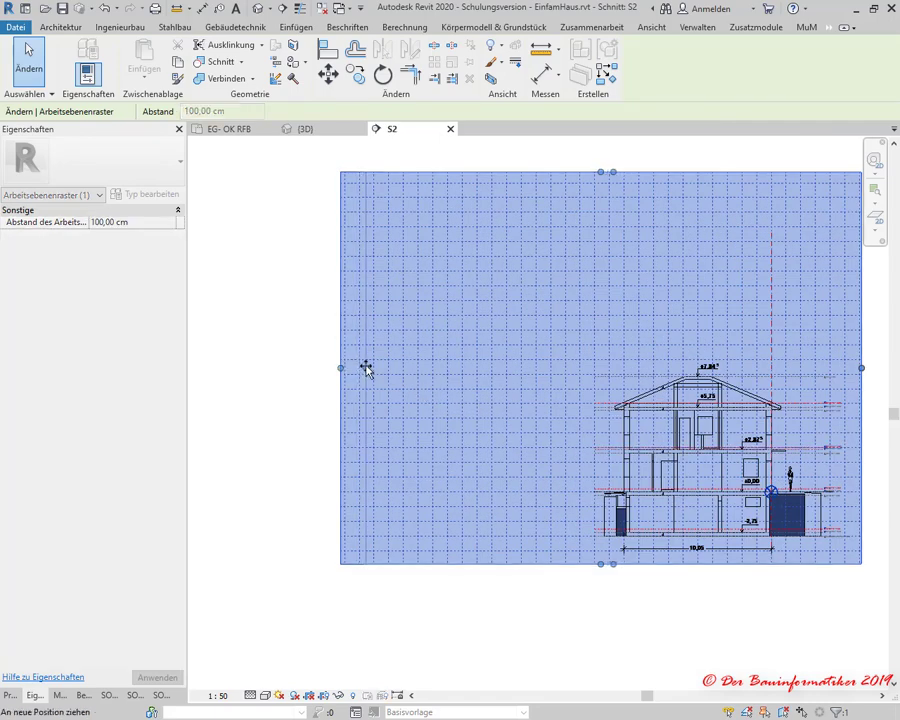
left_click_drag(340, 368, 578, 390)
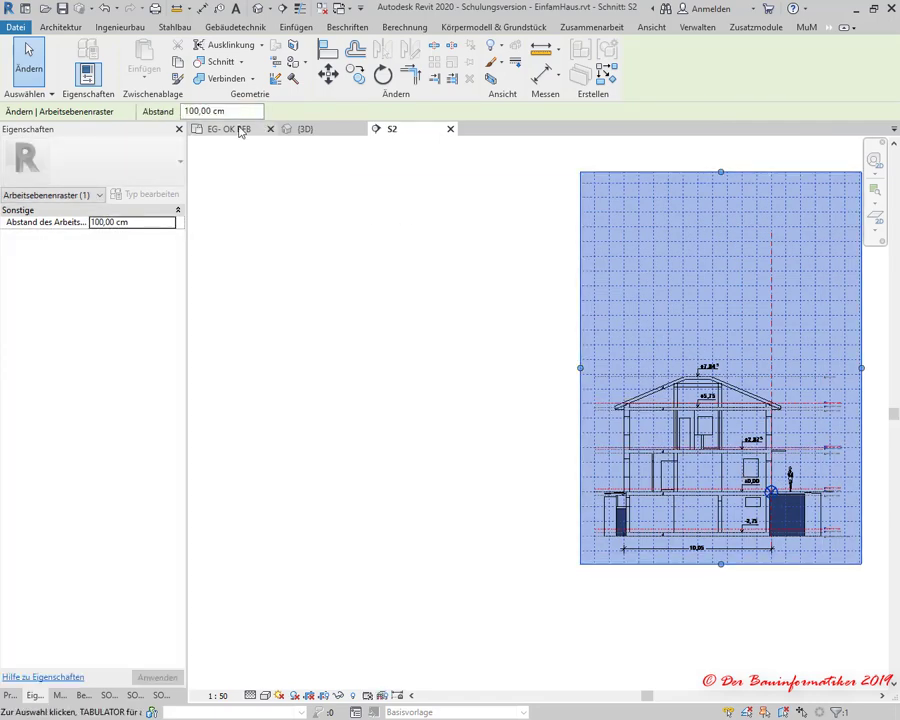
Step: Set the work-plane grid spacing to 12.5 cm
left_click_drag(208, 109, 132, 109)
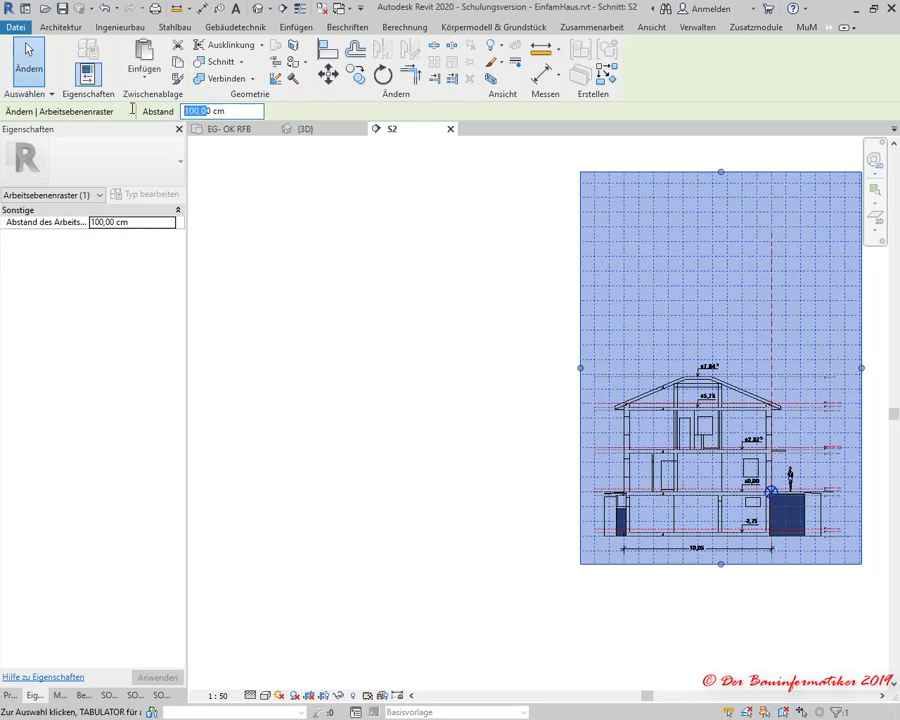
type("10")
key("Return")
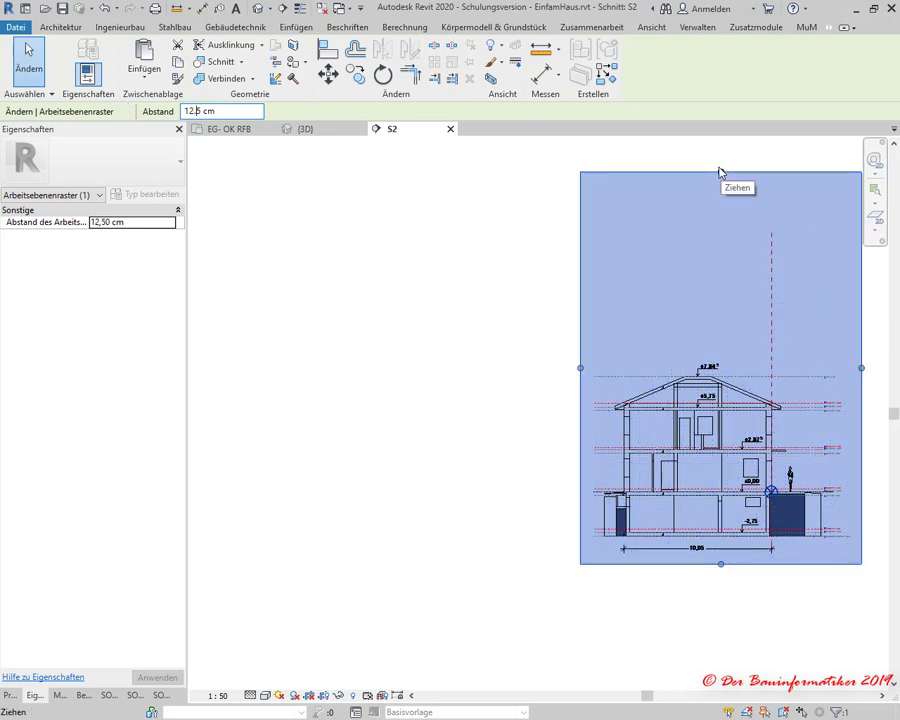
left_click(721, 172)
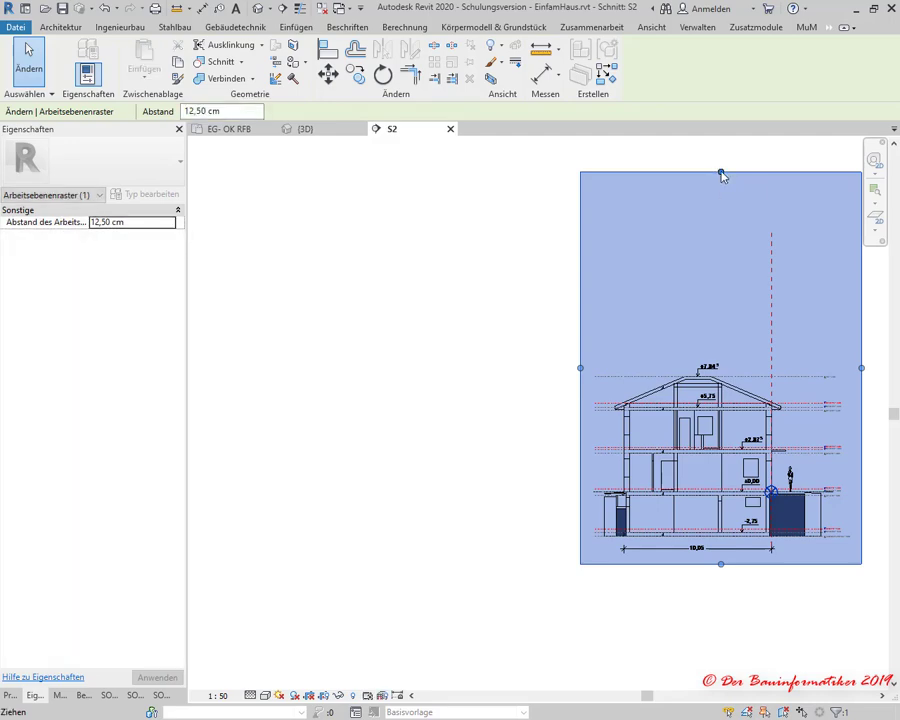
Step: Bring the grid's top edge down to the roof, pull its right edge in, and shorten X-Ursprung's top end
left_click_drag(723, 175, 712, 352)
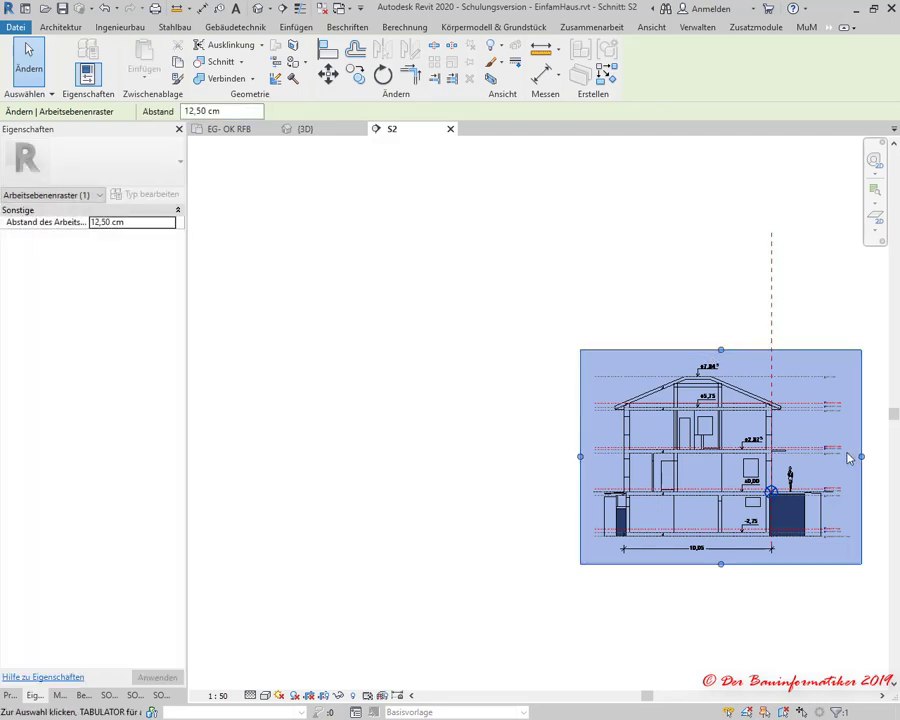
left_click_drag(860, 456, 830, 452)
scroll(835, 428, "up", 3)
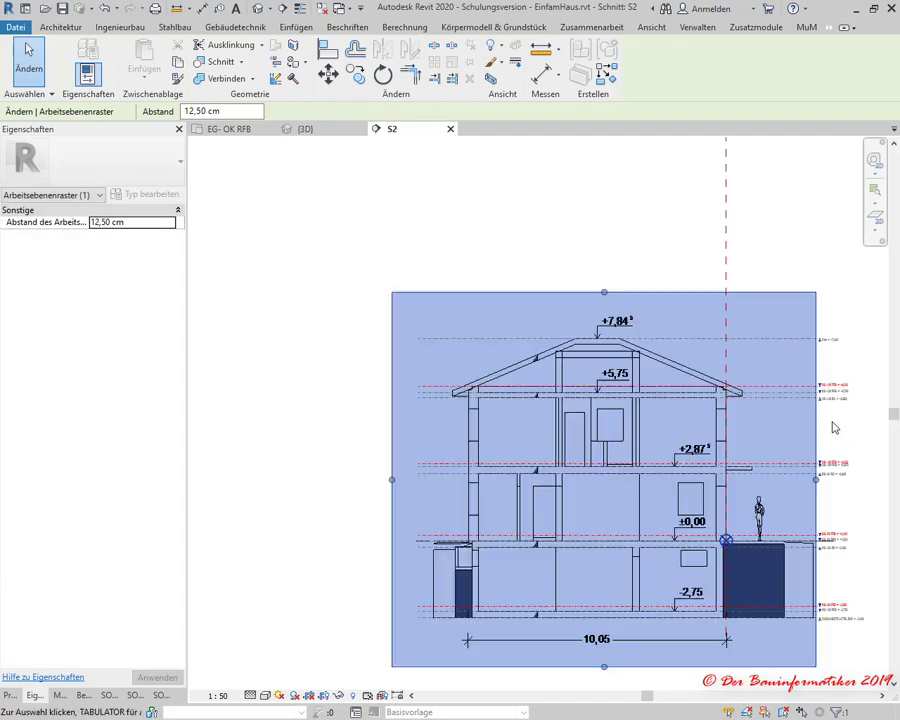
left_click(726, 226)
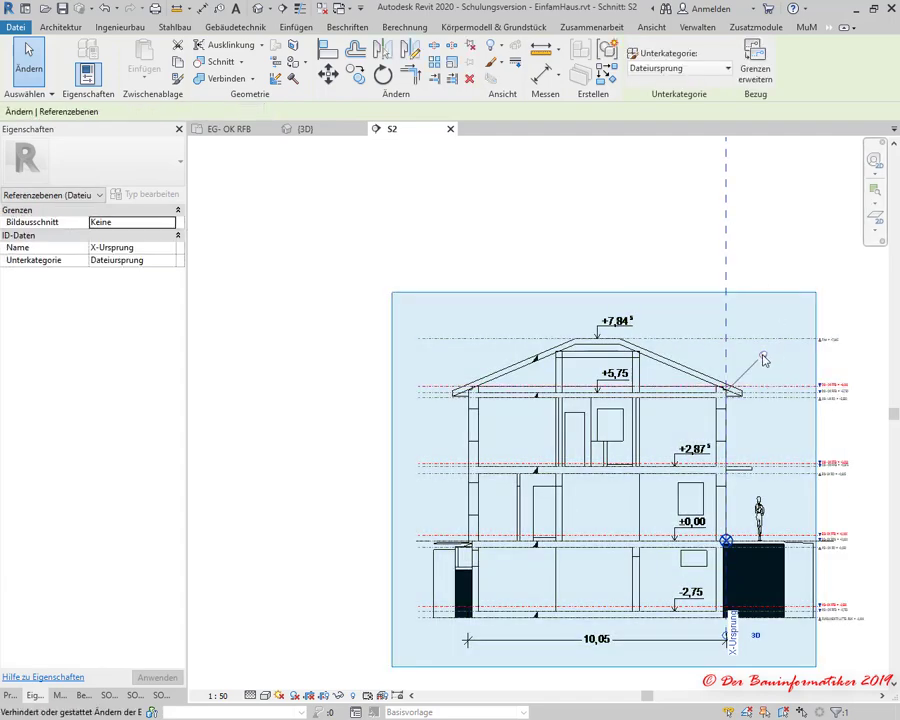
scroll(763, 360, "down", 2)
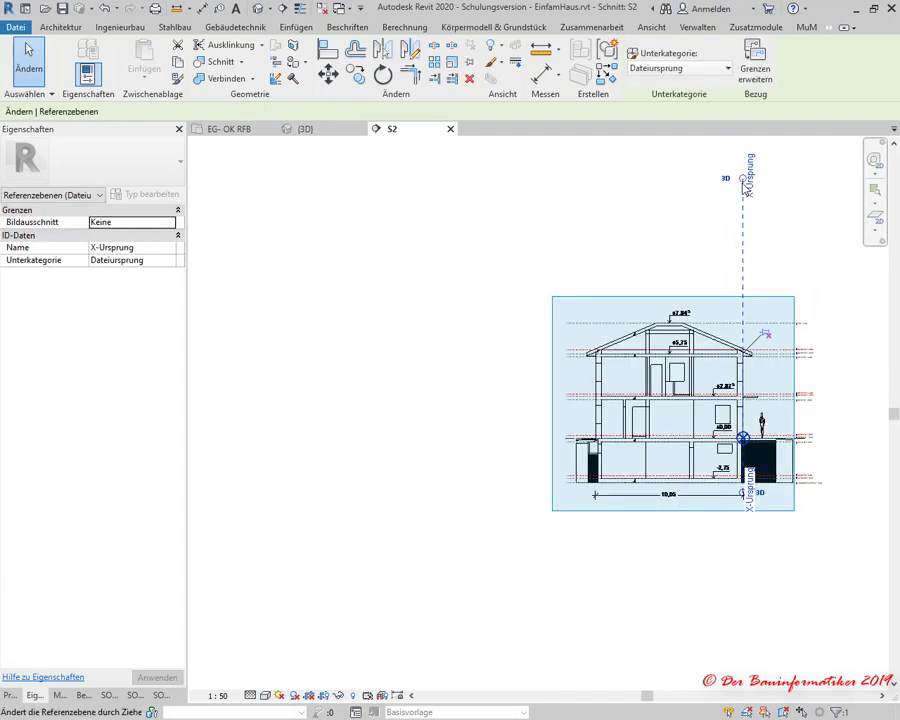
left_click_drag(742, 180, 742, 305)
left_click(845, 517)
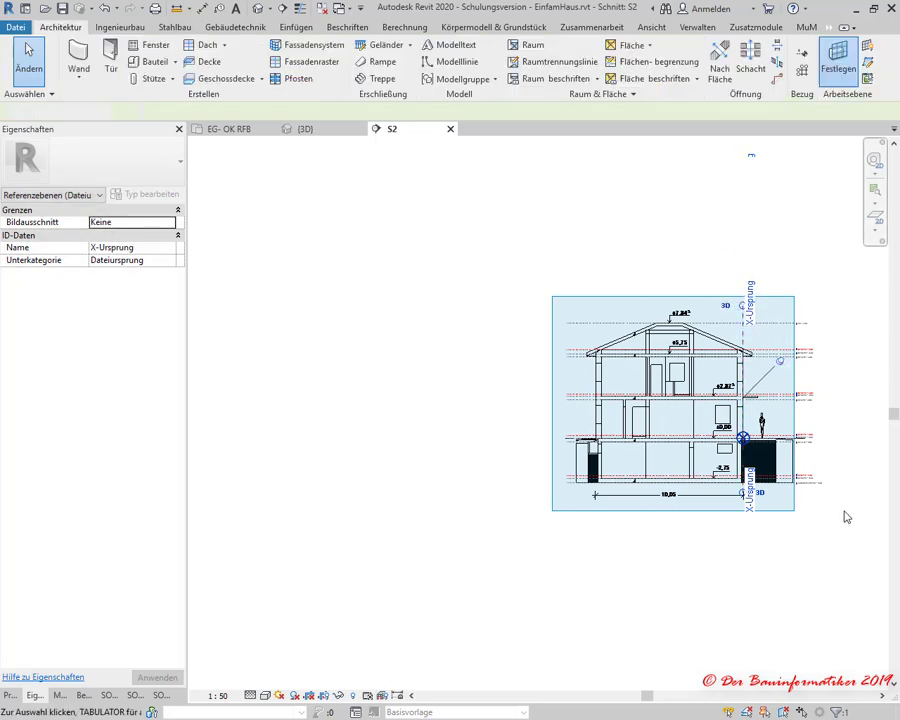
Step: Zoom to fit and inspect the grid around the project base point, then view the whole building
key("z")
key("f")
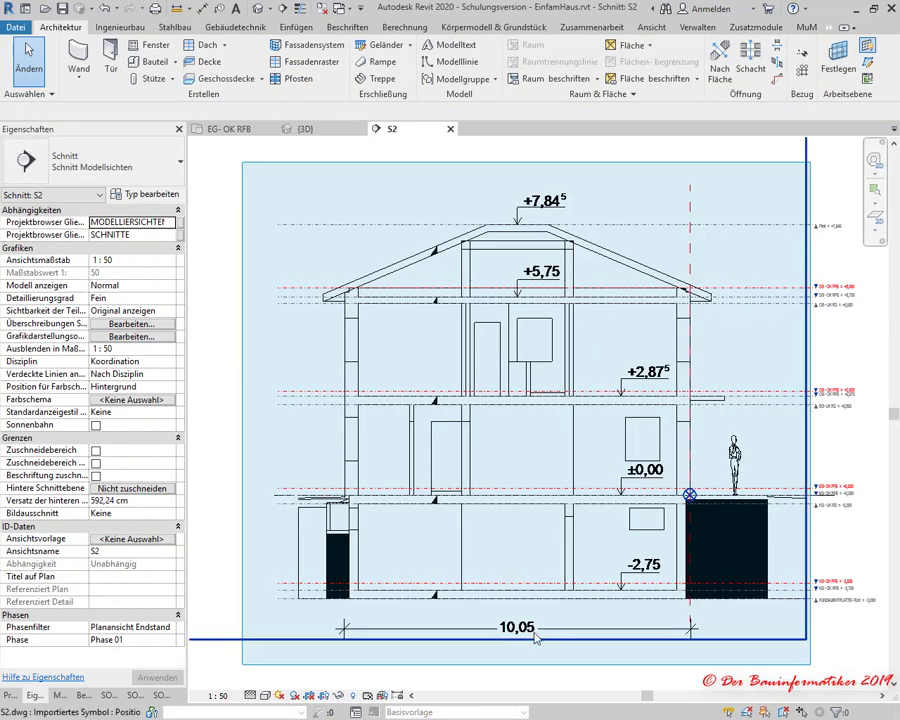
scroll(535, 637, "up", 3)
scroll(715, 457, "up", 2)
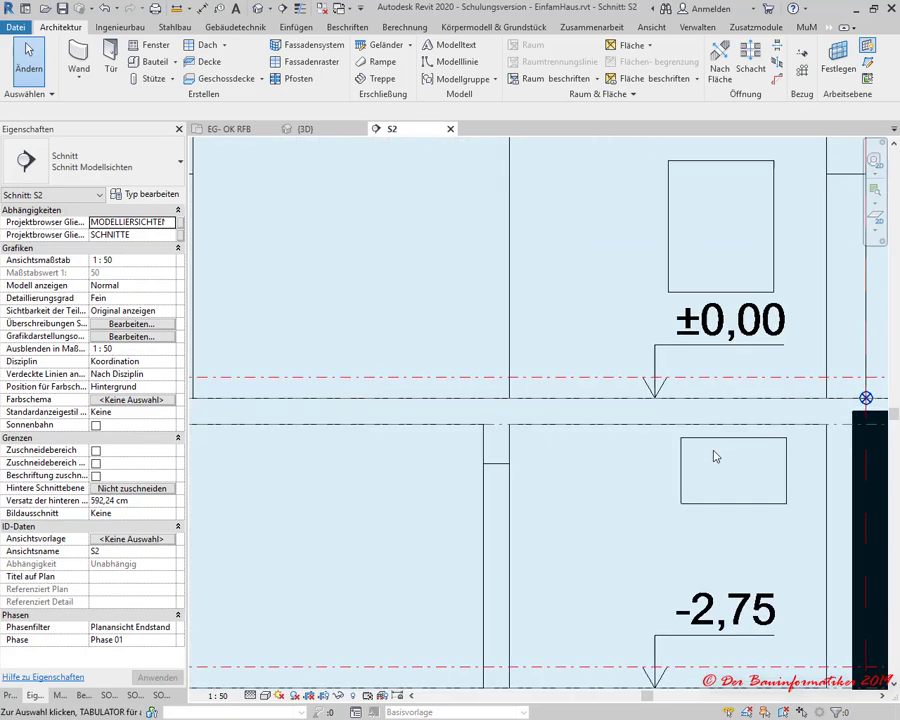
scroll(603, 464, "up", 1)
middle_click_drag(705, 450, 420, 426)
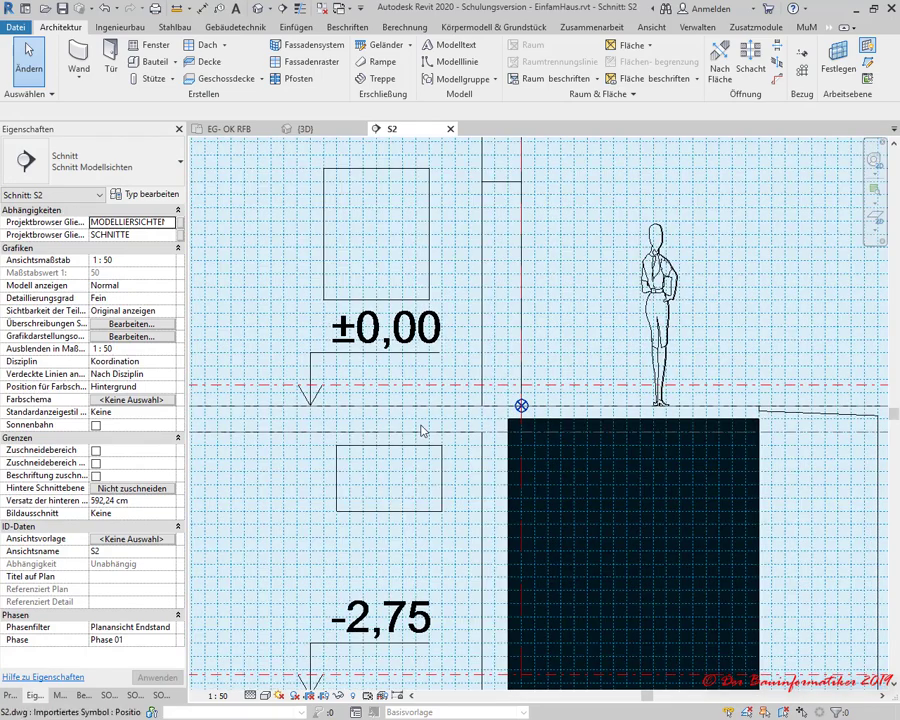
scroll(450, 370, "up", 2)
scroll(550, 400, "up", 1)
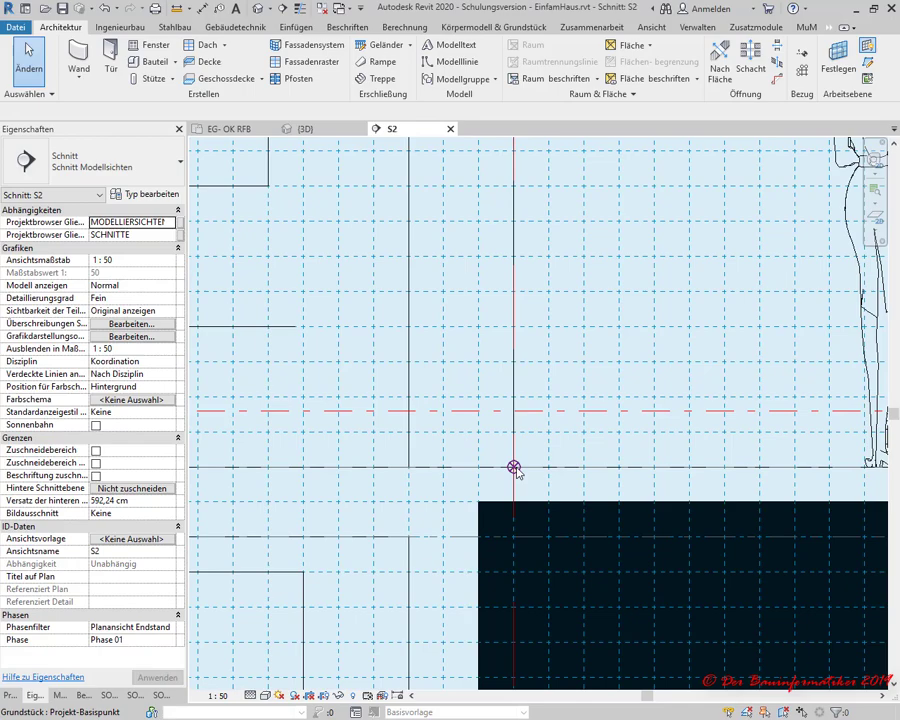
scroll(515, 470, "down", 2)
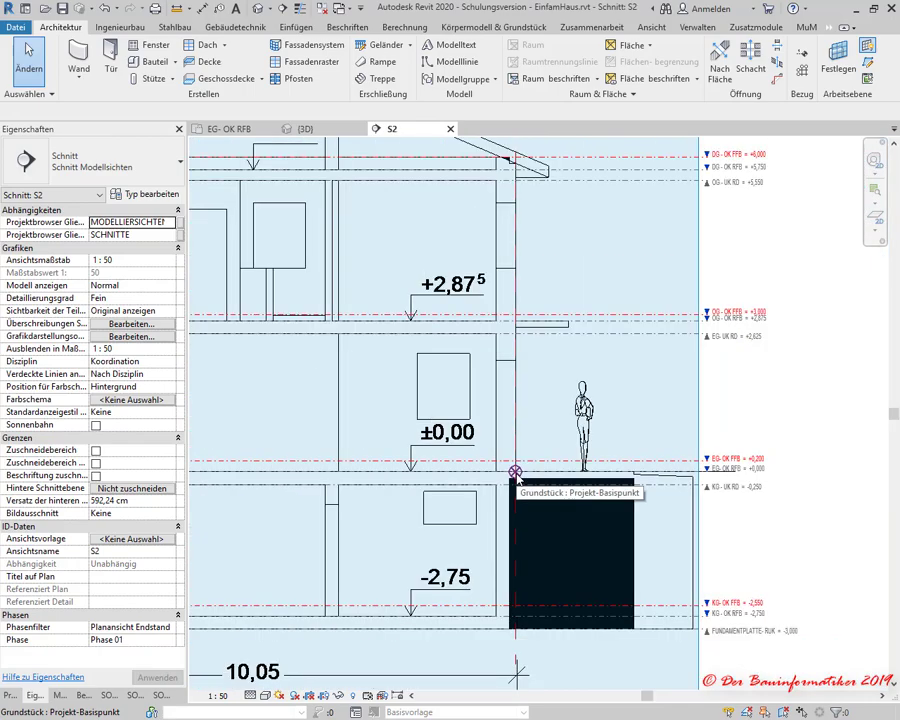
scroll(515, 470, "down", 1)
scroll(468, 566, "up", 1)
scroll(468, 566, "up", 1)
scroll(468, 566, "up", 2)
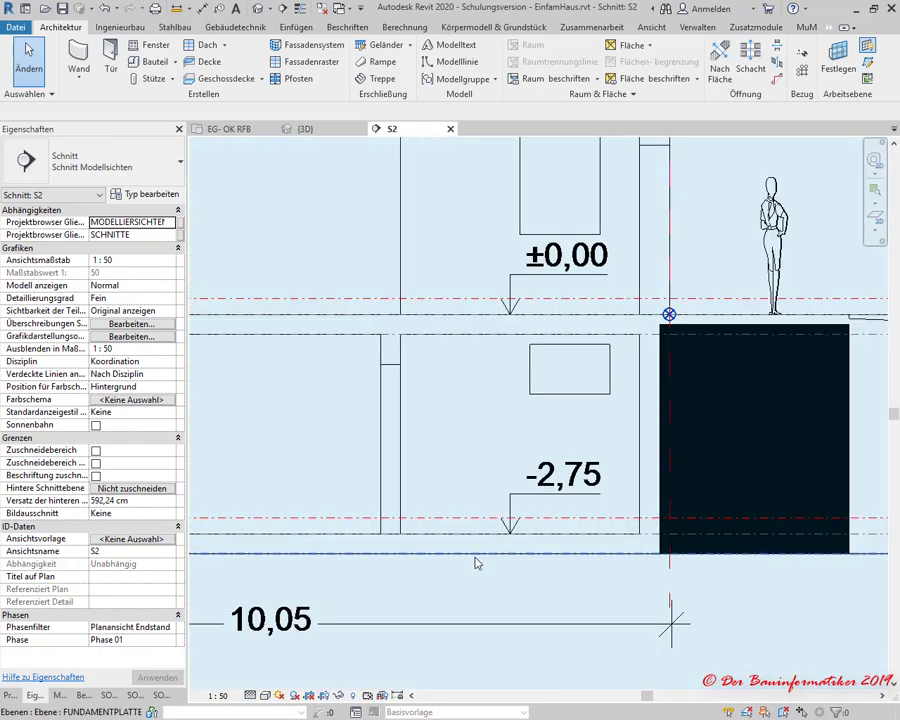
scroll(476, 558, "down", 3)
middle_click_drag(391, 479, 651, 529)
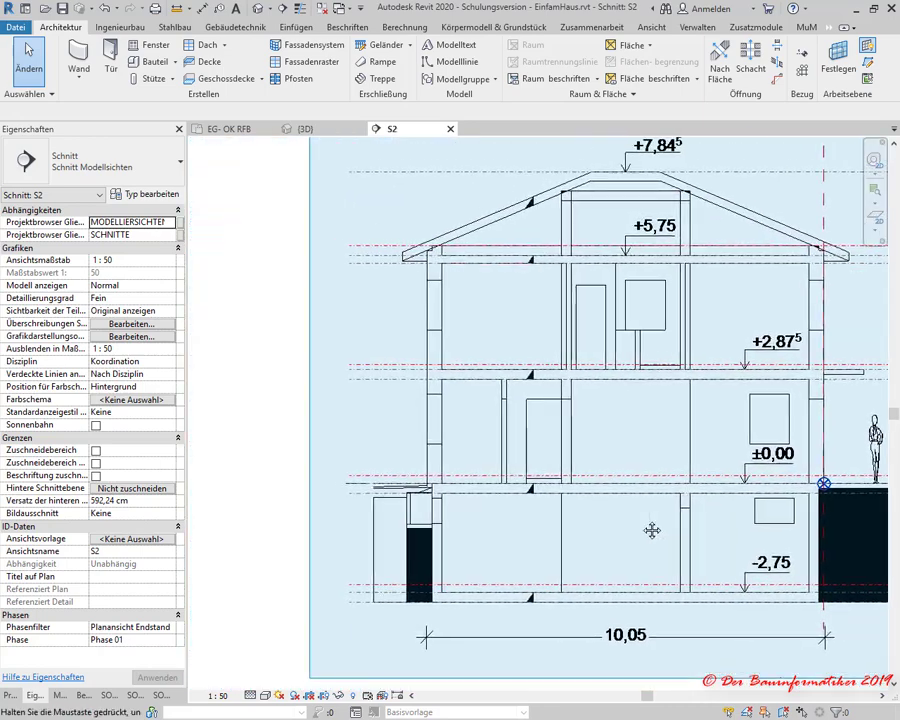
scroll(419, 367, "down", 1)
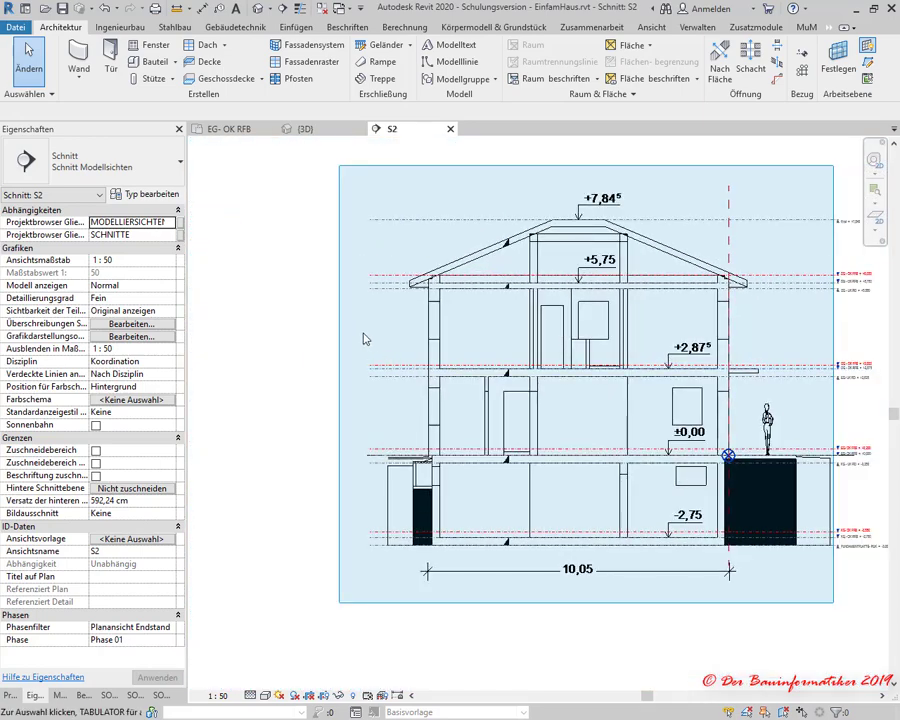
Step: Pull all four edges of the work-plane grid slightly inward to frame the house closely
left_click(340, 385)
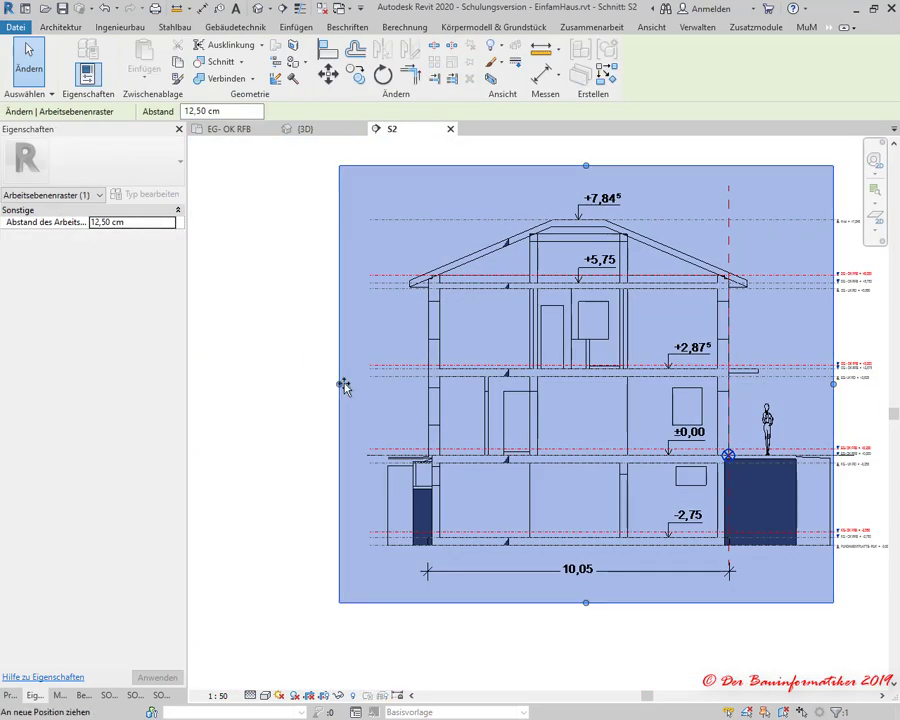
left_click_drag(340, 385, 361, 386)
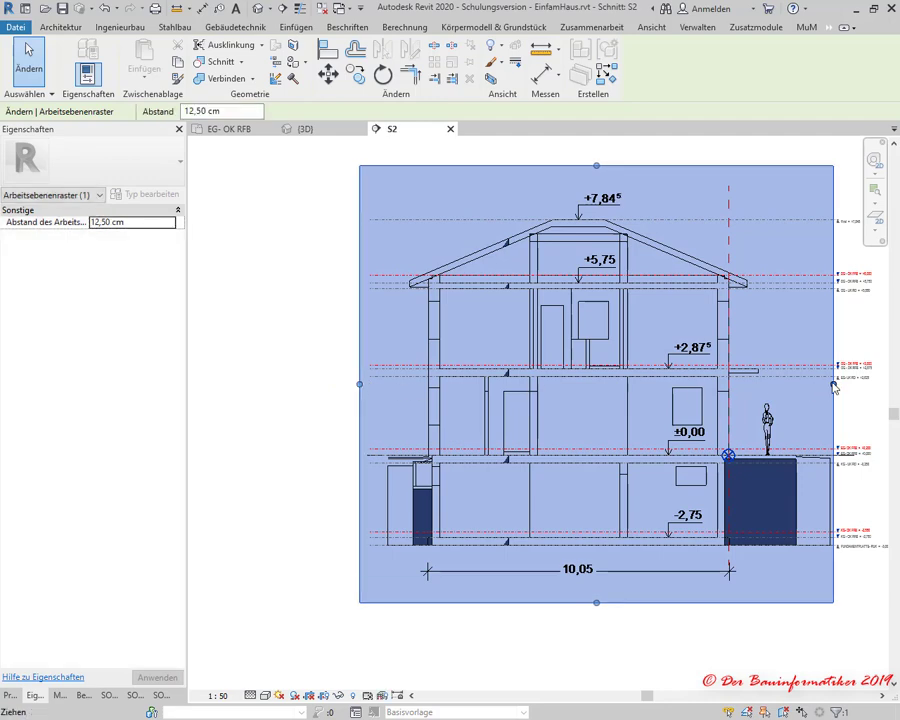
left_click_drag(831, 384, 810, 384)
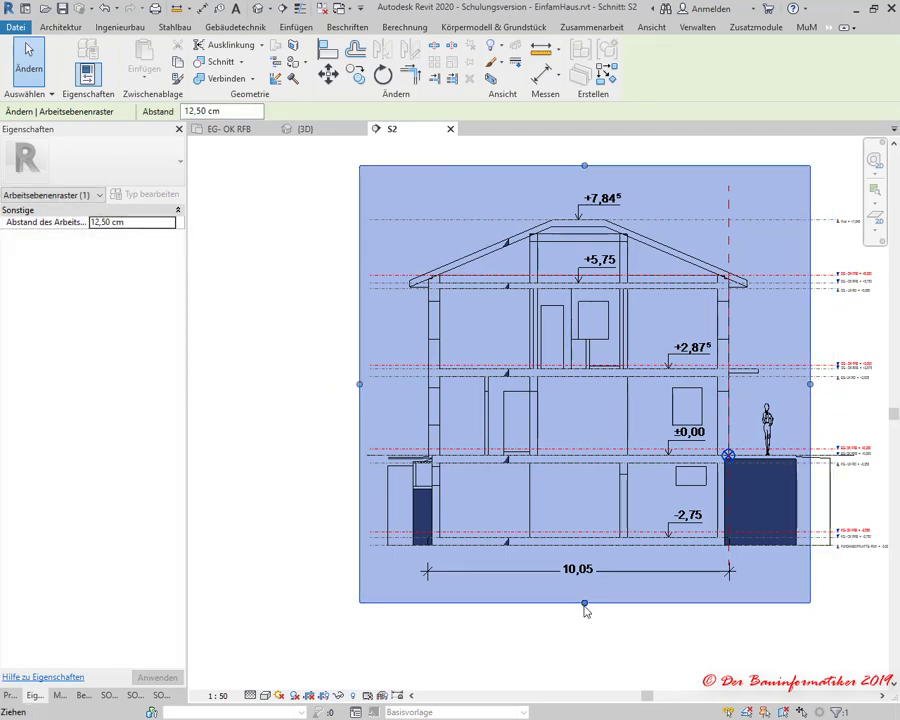
left_click_drag(584, 604, 584, 583)
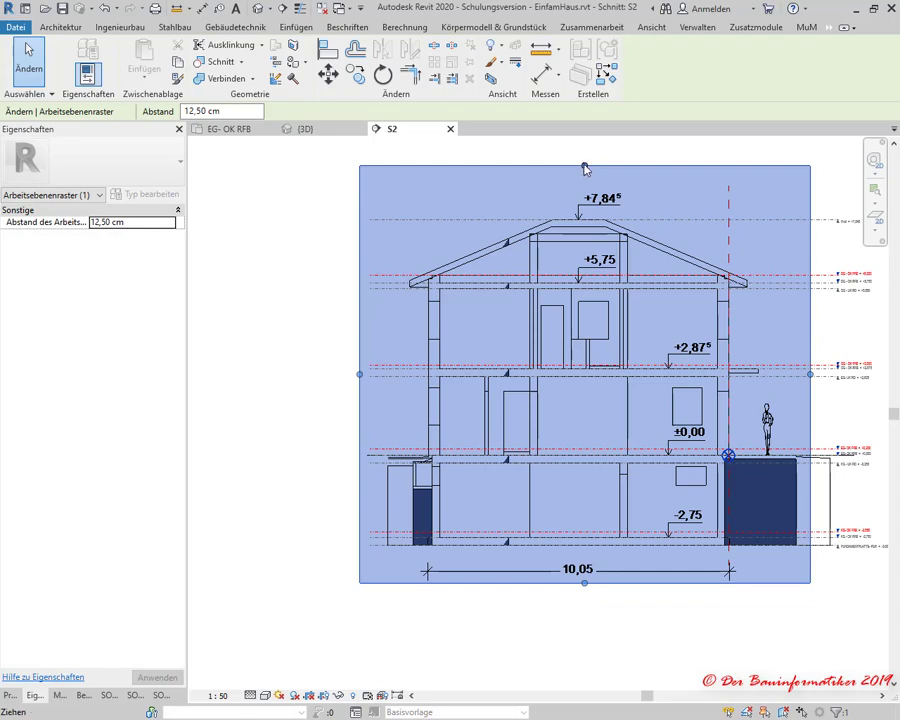
left_click_drag(584, 165, 584, 175)
left_click(313, 208)
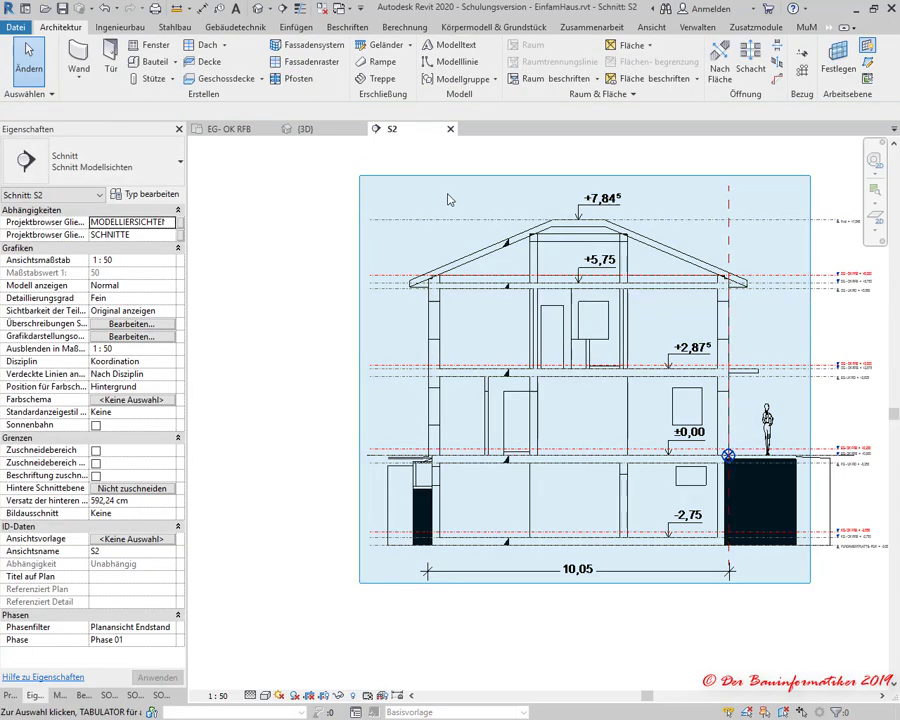
left_click(305, 129)
left_click(236, 129)
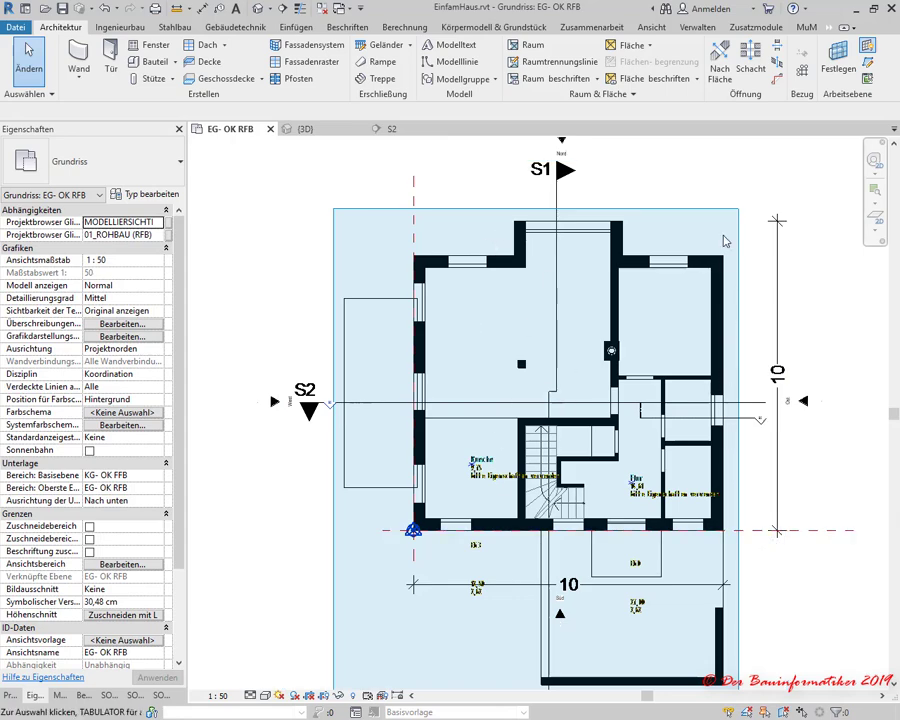
left_click(392, 129)
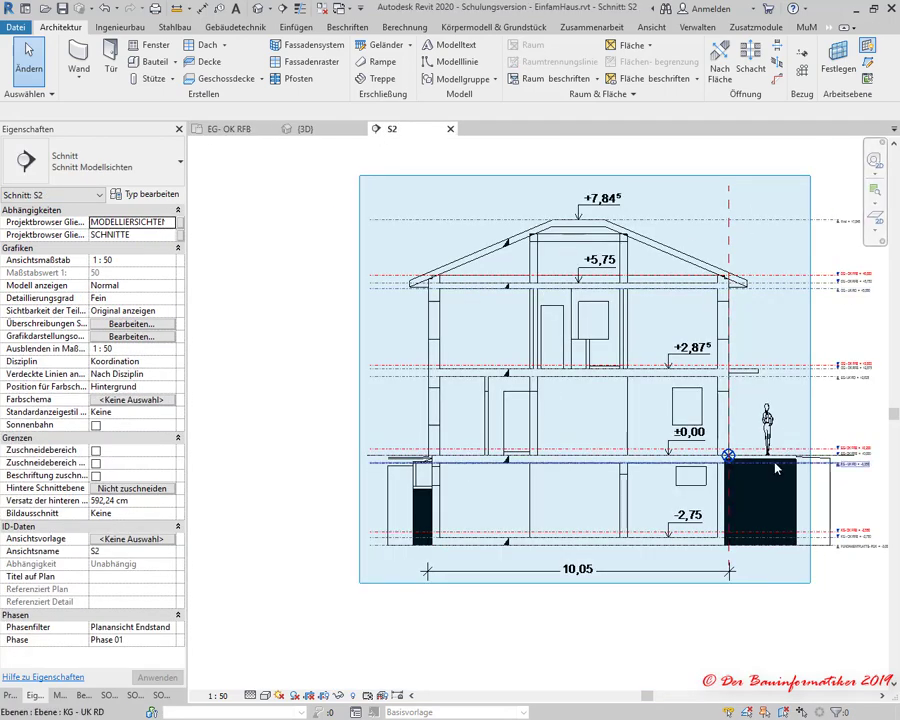